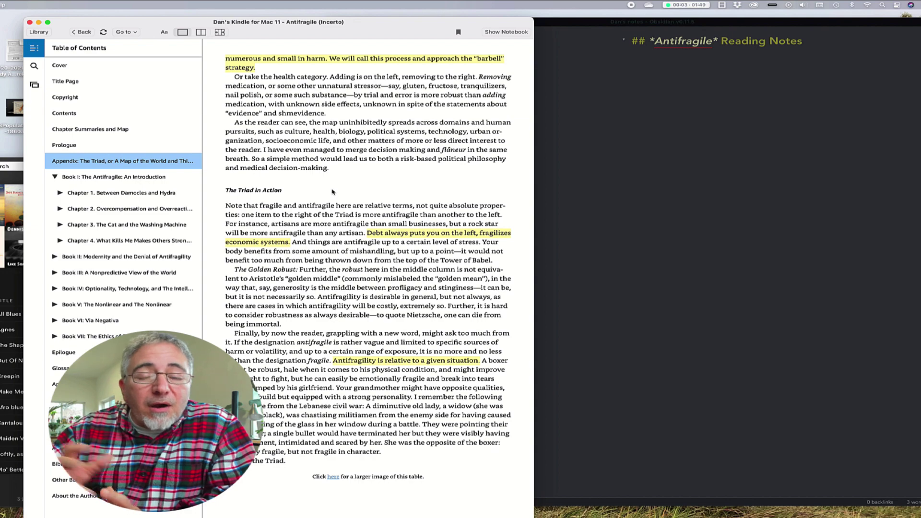
Step: Open the larger image of the Central Triad table from the Antifragile appendix and page through its fragile, robust and antifragile columns
key("Left")
key("Left")
key("Right")
key("Right")
left_click(334, 477)
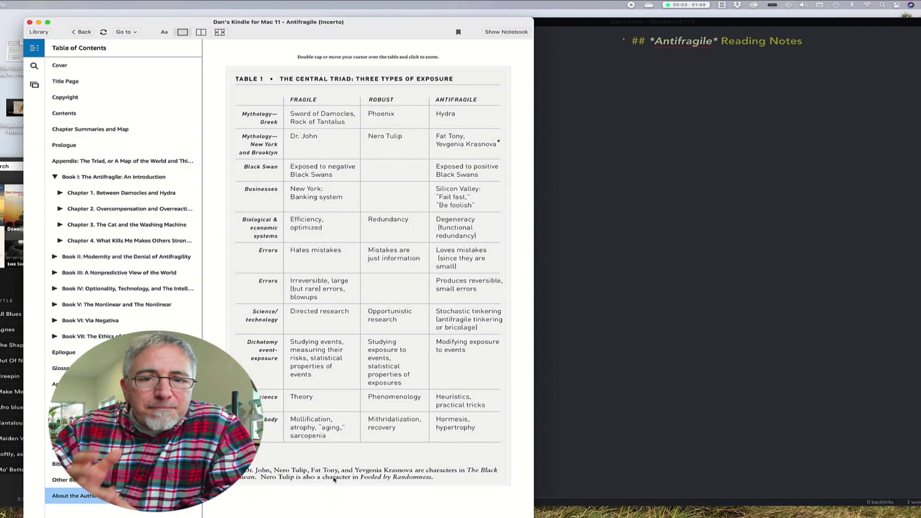
key("Right")
key("Right")
key("Right")
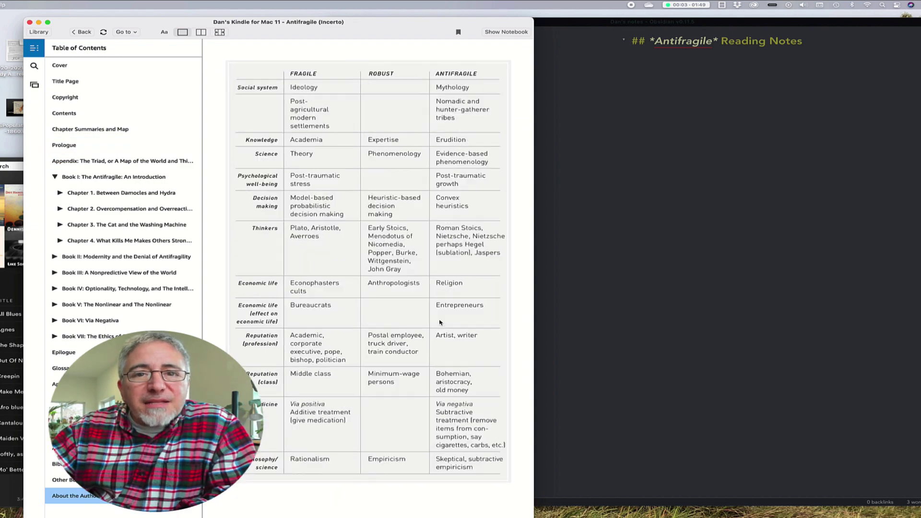
Step: Go to Book I in the Kindle book and add the line "Book 1: The Antifragile, An Introduction" to the Obsidian reading notes
left_click(113, 177)
left_click(717, 79)
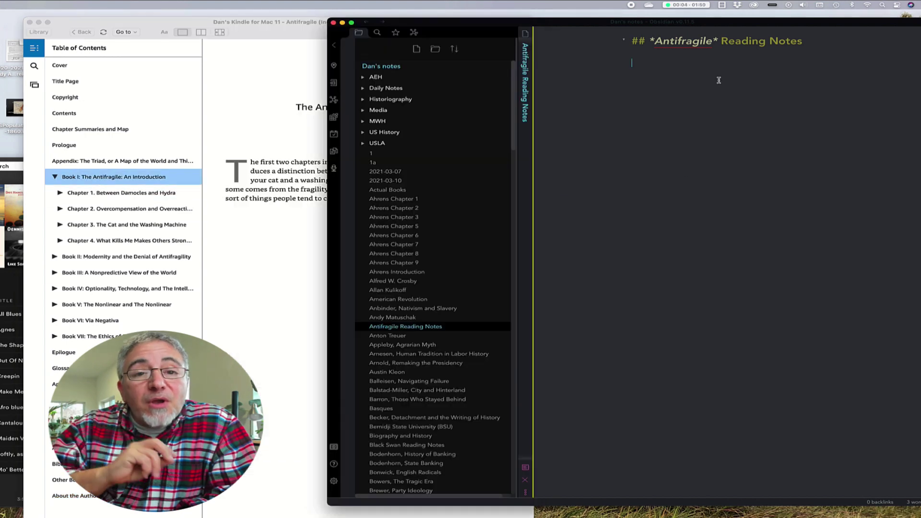
type("Book 1")
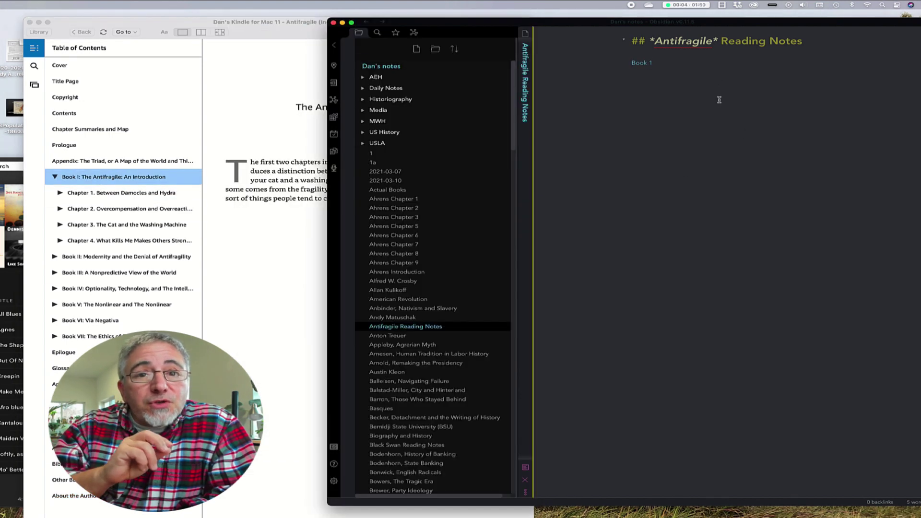
type(": The Antifragile, An Introduction")
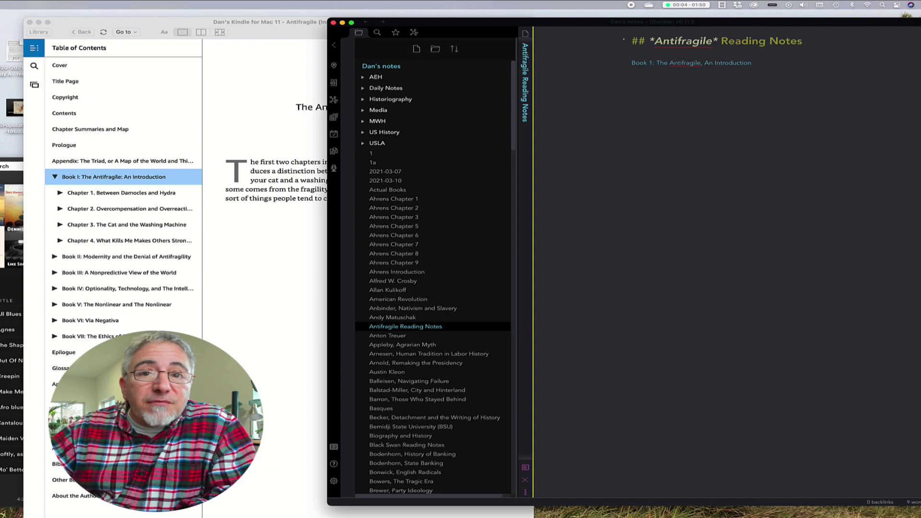
Step: From Chapter 1, note Taleb's suggestion that we inadequately understand the interesting half of life, assuming that understanding something and naming it are the same
left_click(124, 193)
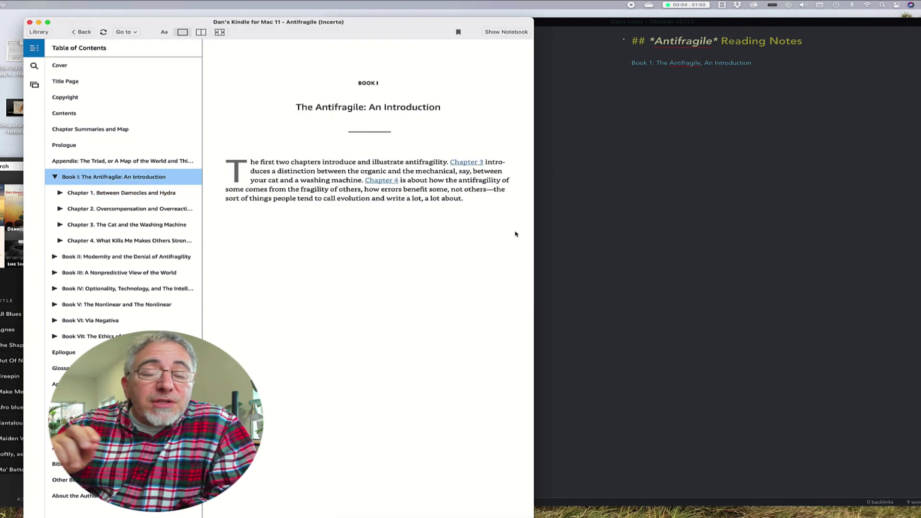
left_click(517, 236)
left_click(687, 84)
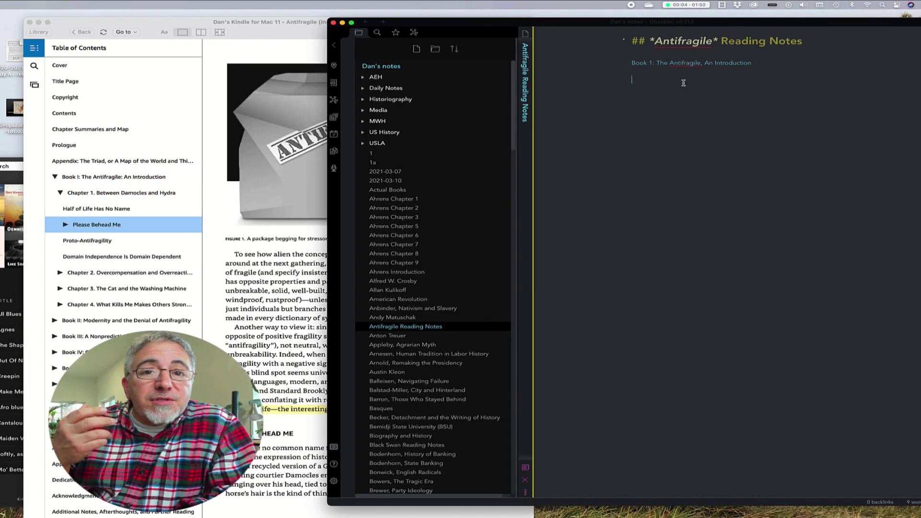
type("Ta")
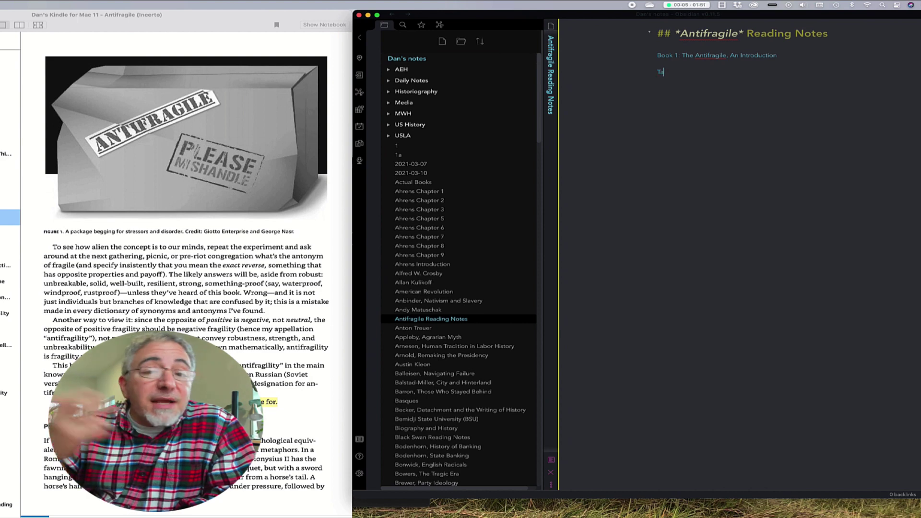
type("leb suggests that the interesting half of life ")
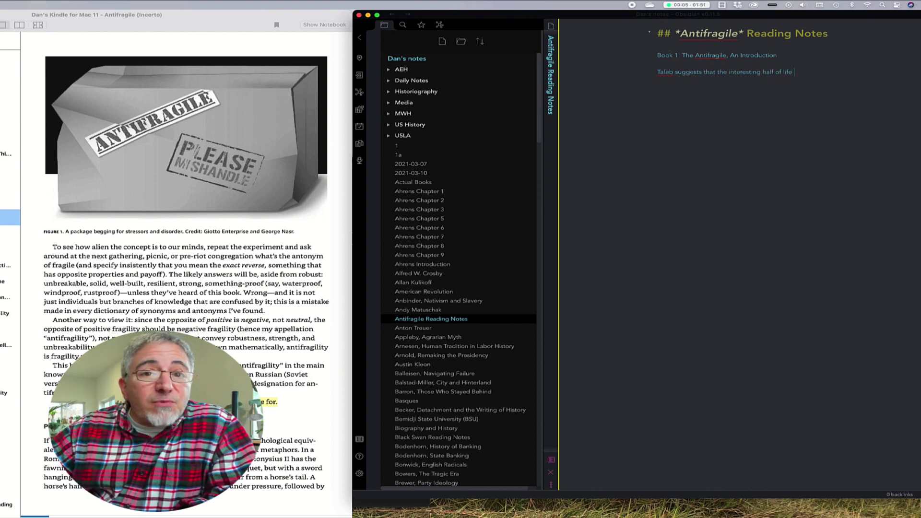
type("is")
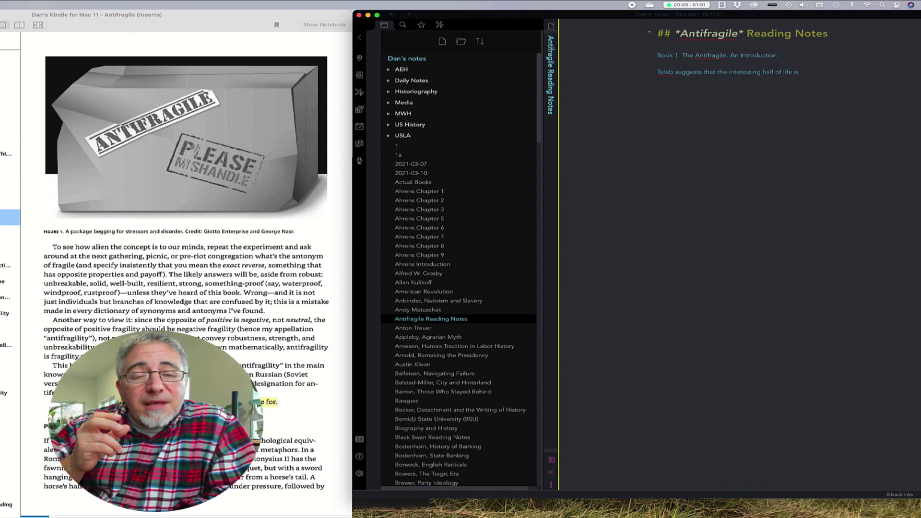
type(" something we don't have an ad")
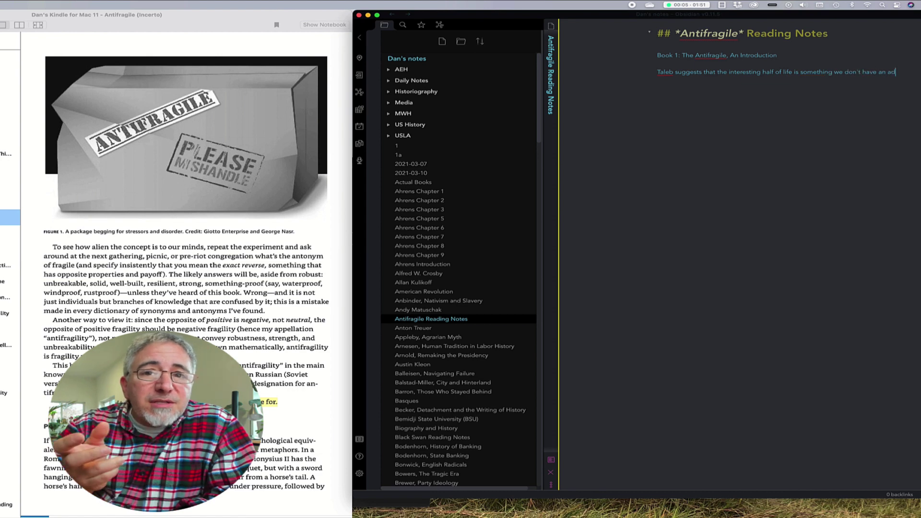
type("equate understanding of, assuming that under")
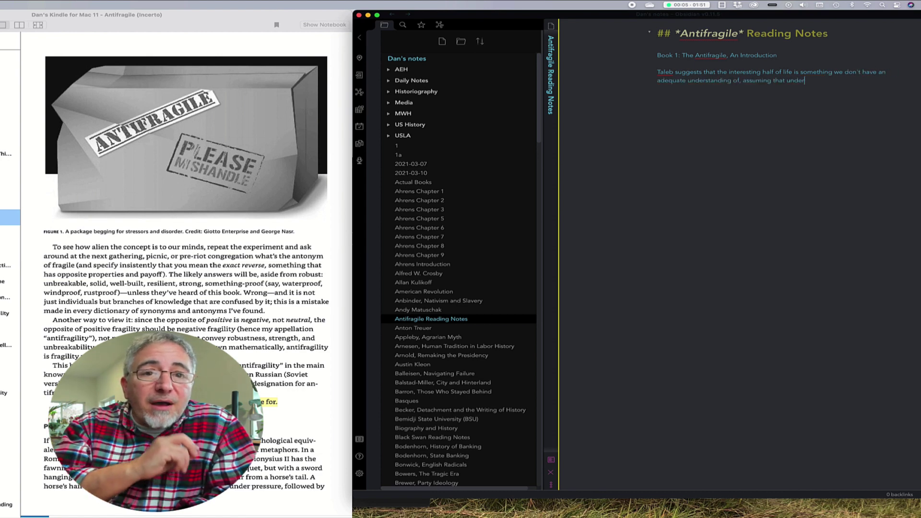
type("standing something and naming it are the same. ")
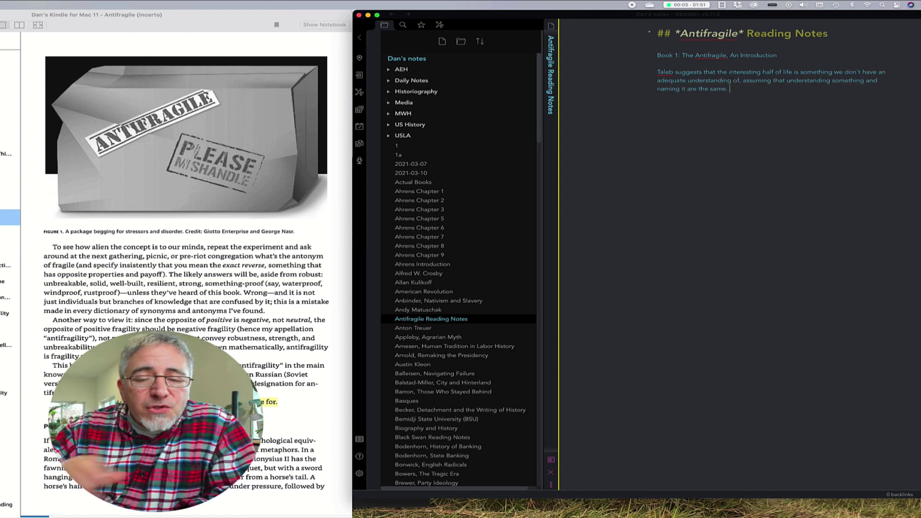
Step: Ask "Are they?" and, citing elders' wisdom here and in the Black Swan, suggest we know this "(at least to an extent) by other names?"
type("Are they? He mentions the ")
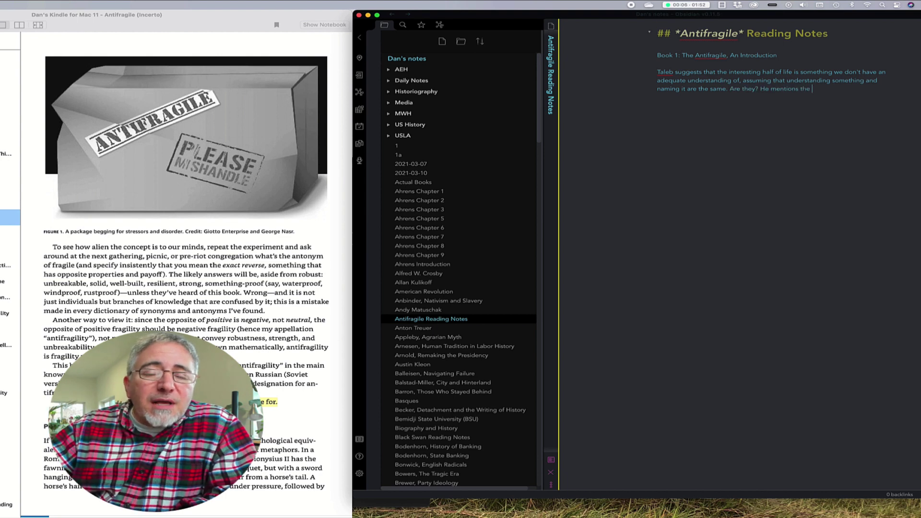
type("wisdom of grandmothers and ")
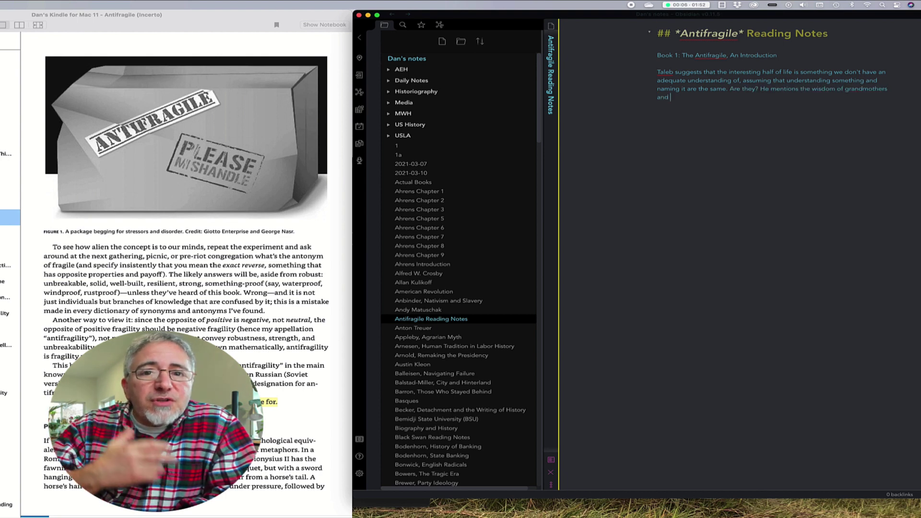
type("other elders throughout this text and also the B")
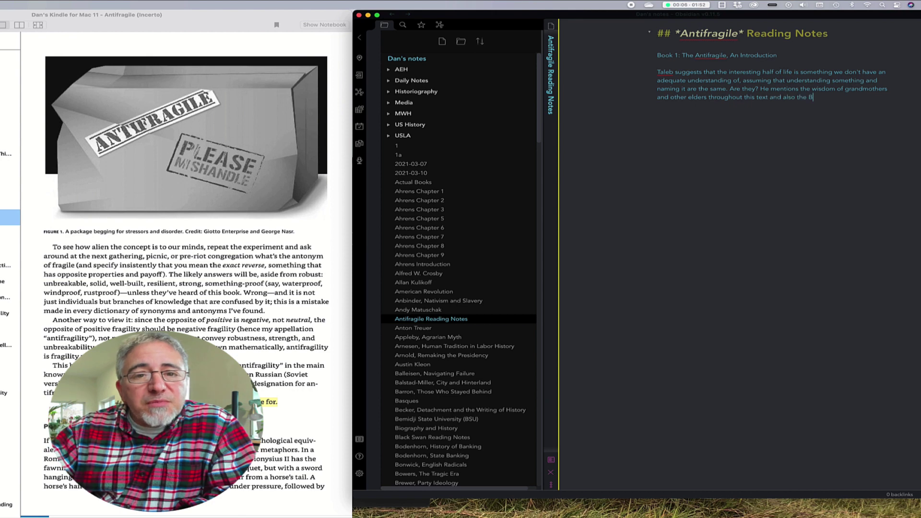
type("lack Swan, so maybe this is something we k")
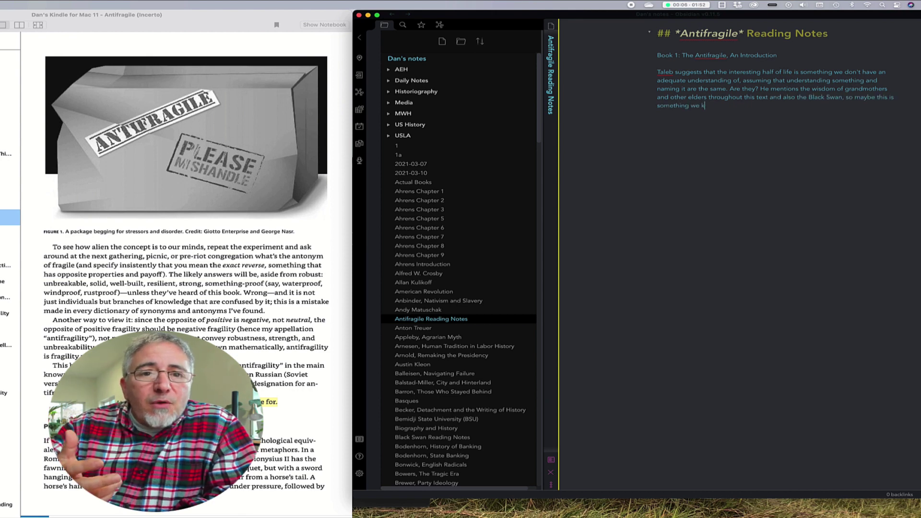
type("now (at least to an extent) by other names?")
left_click(716, 106)
type("(at least to an extent)")
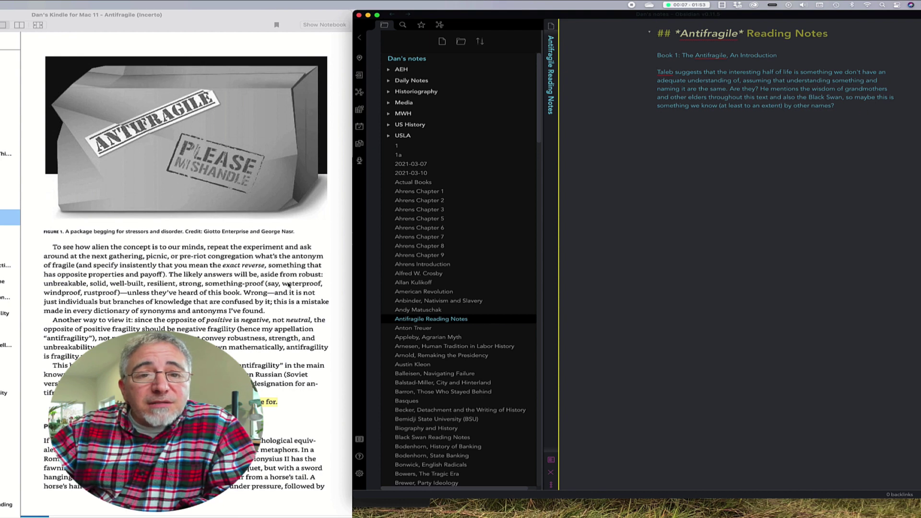
Step: From the following Kindle page, add "Certain types of sophistication, Taleb says, make societies more susceptible to Black Swans. This seems intuitive, but" as a new paragraph
left_click(331, 306)
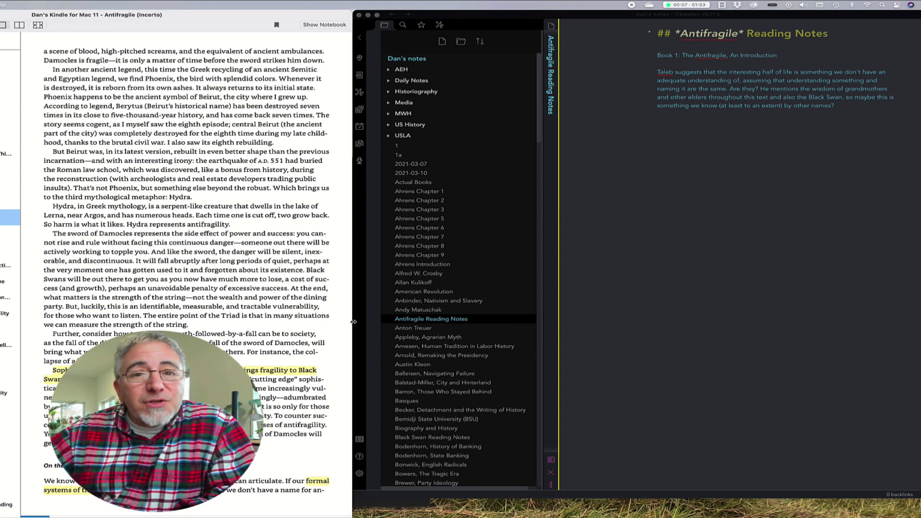
left_click(674, 124)
type("Certain types of sophistication,")
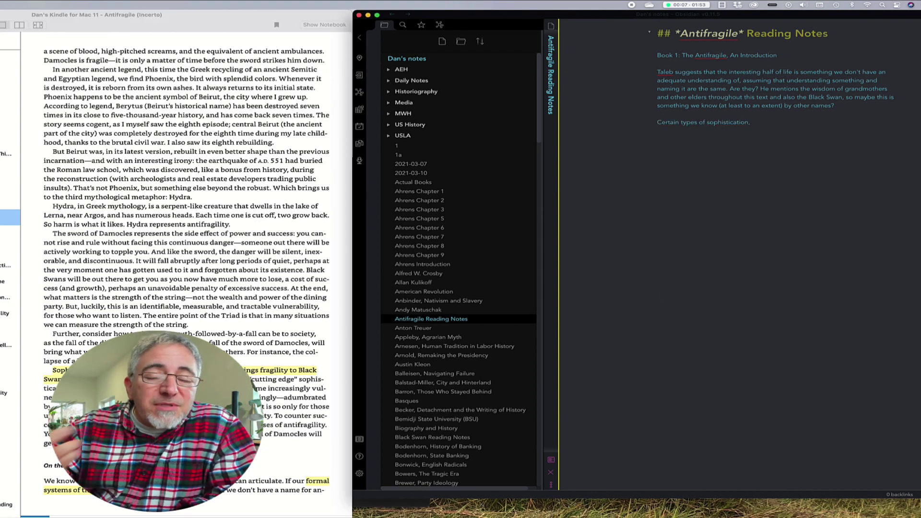
type(" Taleb says, make societies more susceptible to Black Swans")
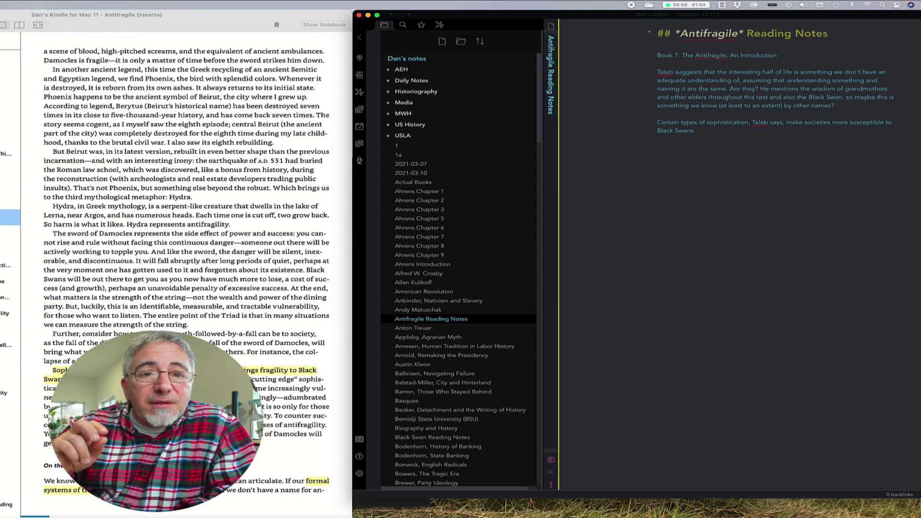
type(". This seems intuitive, but")
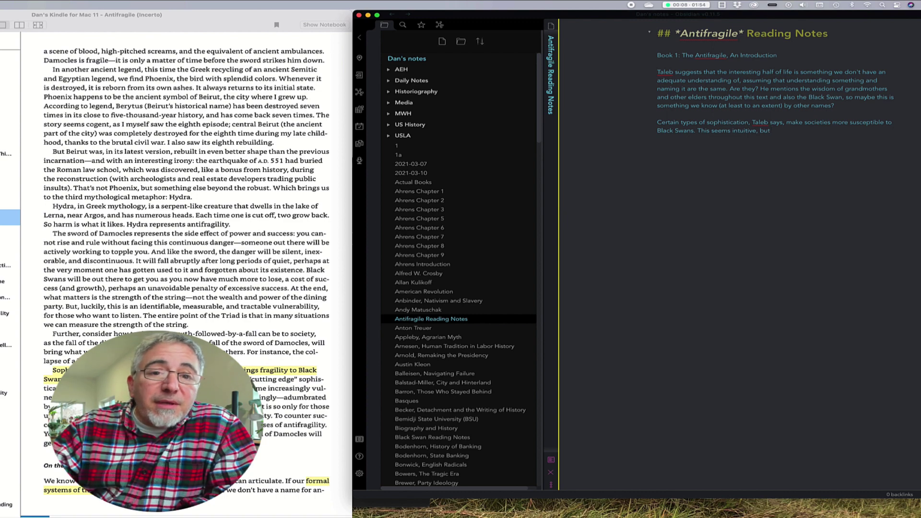
Step: Search the web for "joseph tainter" and read the social complexity and diminishing returns sections of his Wikipedia article
left_click(7, 508)
type("joseph tainter")
key("Return")
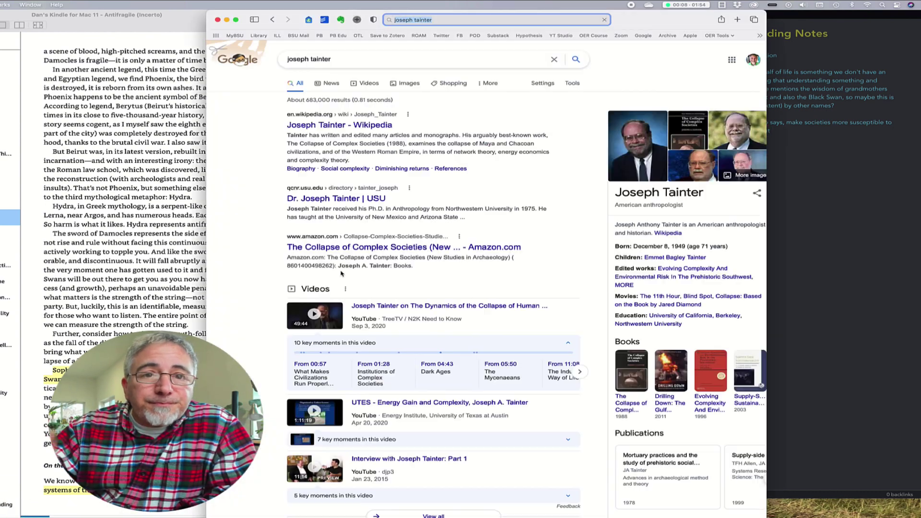
left_click(329, 125)
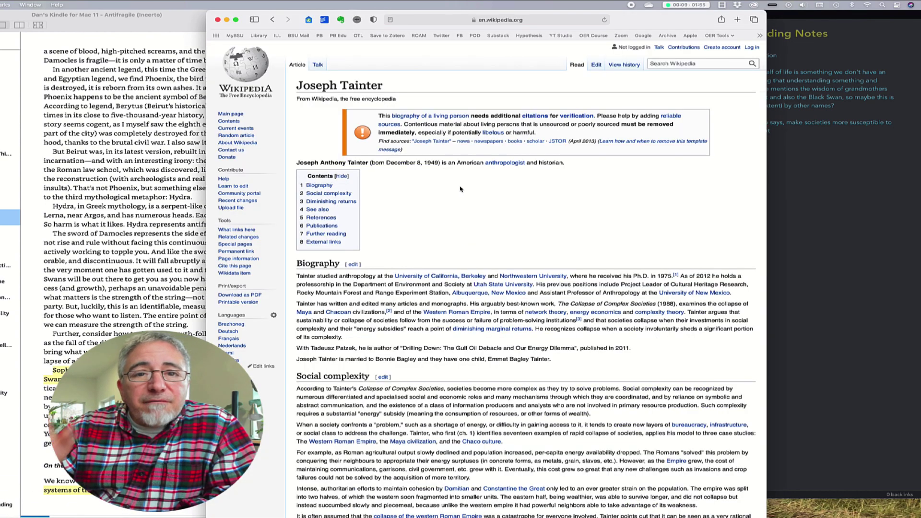
scroll(267, 261, "down", 10)
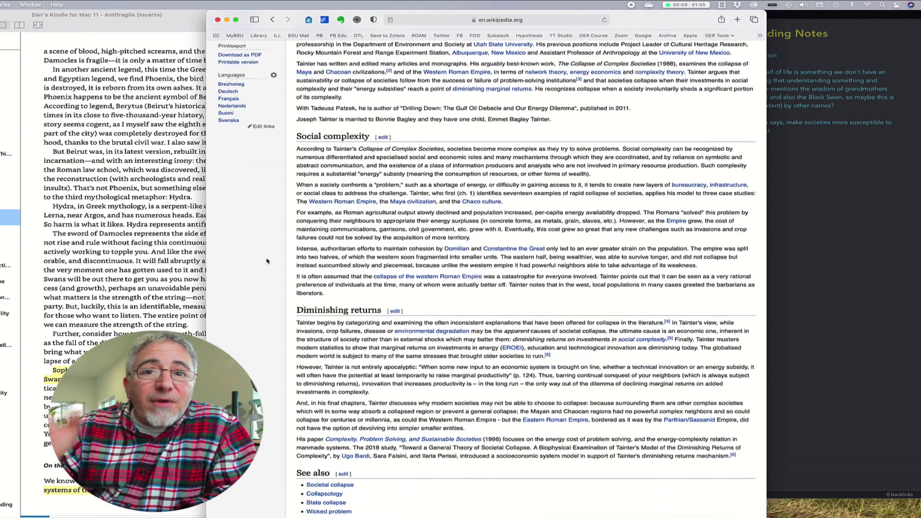
scroll(267, 261, "down", 3)
scroll(267, 261, "down", 2)
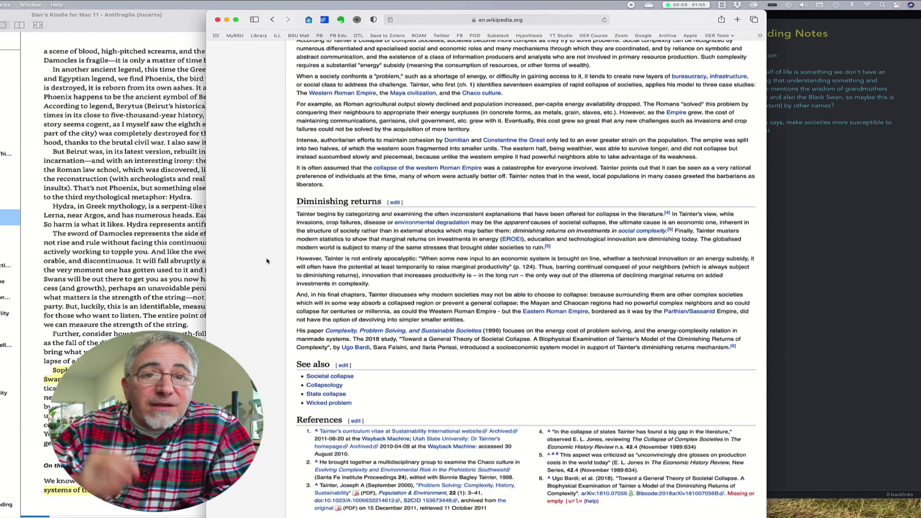
scroll(267, 261, "down", 1)
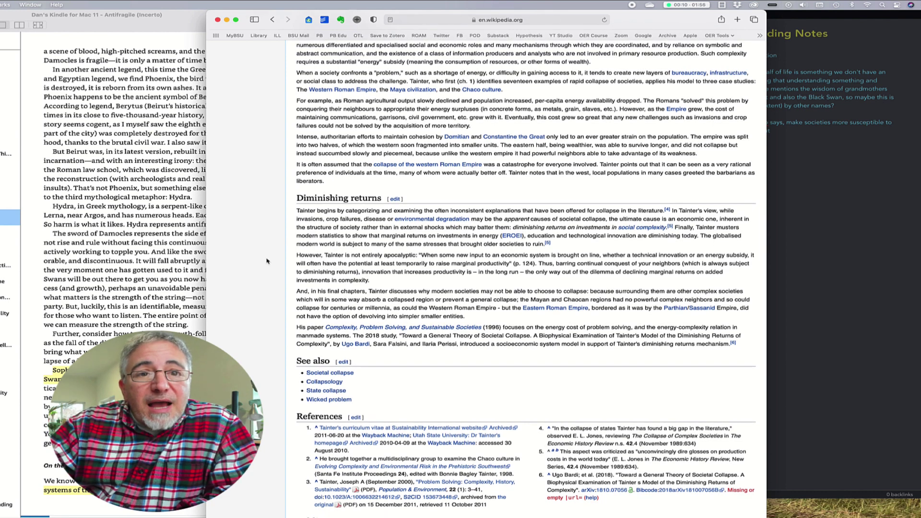
Step: Return to the Obsidian note and continue the paragraph with "probably needs more elaboration before it's useful. He mentions Joseph Tainter"
left_click(851, 190)
type("probably ")
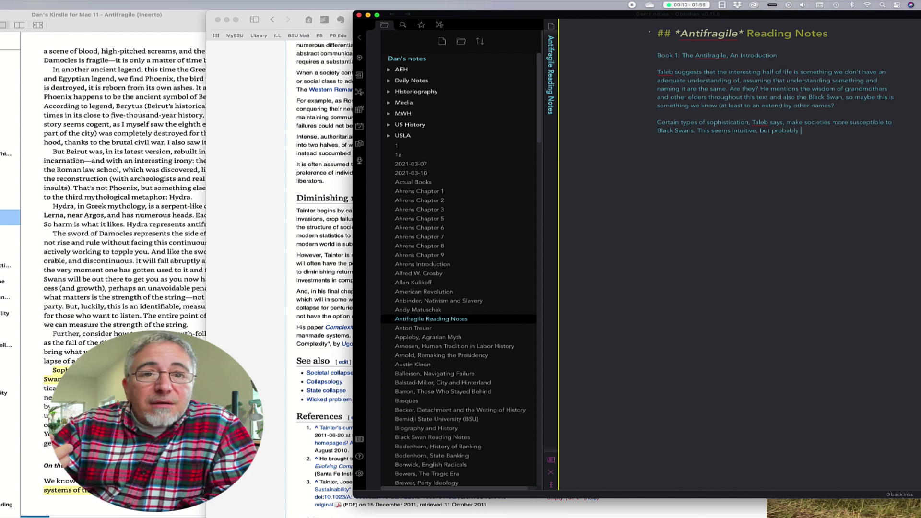
type("needs more elaboration before it's useful. He mention")
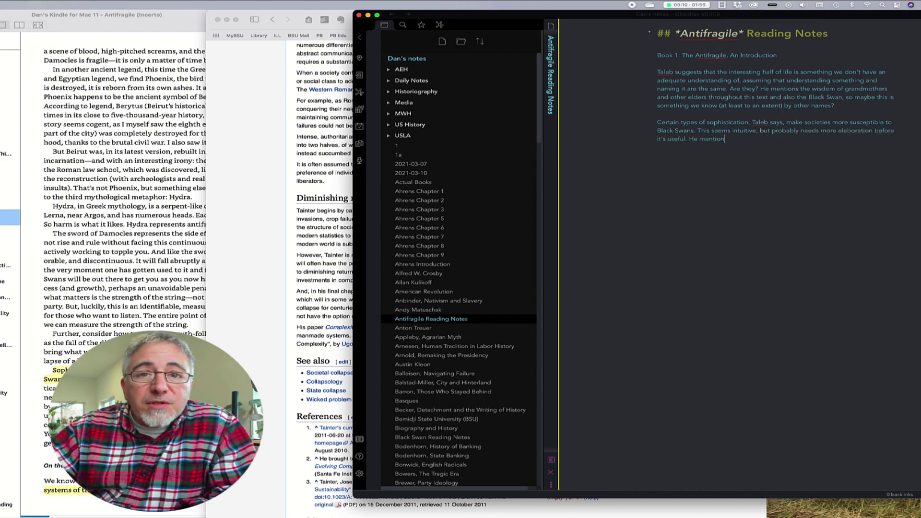
type("s Joseph Tainter")
Step: Check Tainter's publications in the Wikipedia article and add "(author of The Collapse of Complex Societies)" after his name in the note
left_click(320, 250)
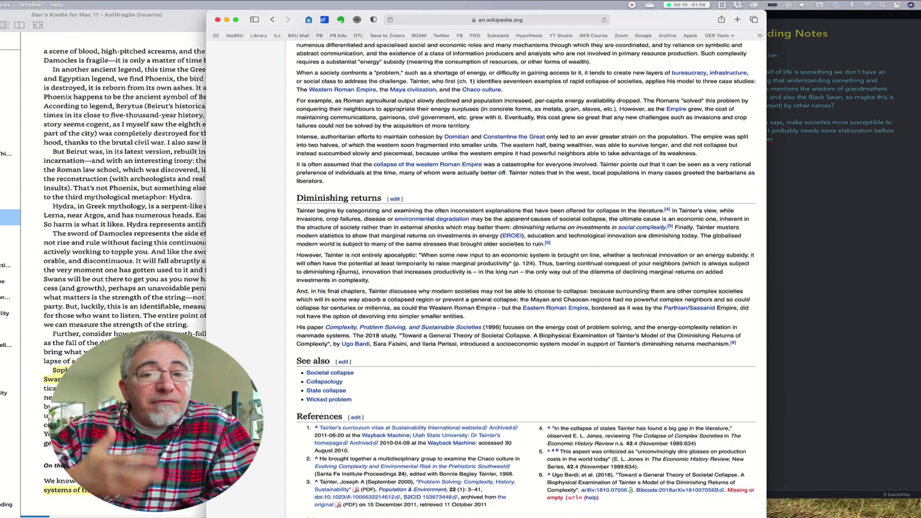
scroll(320, 250, "up", 2)
left_click(838, 162)
type("(author of")
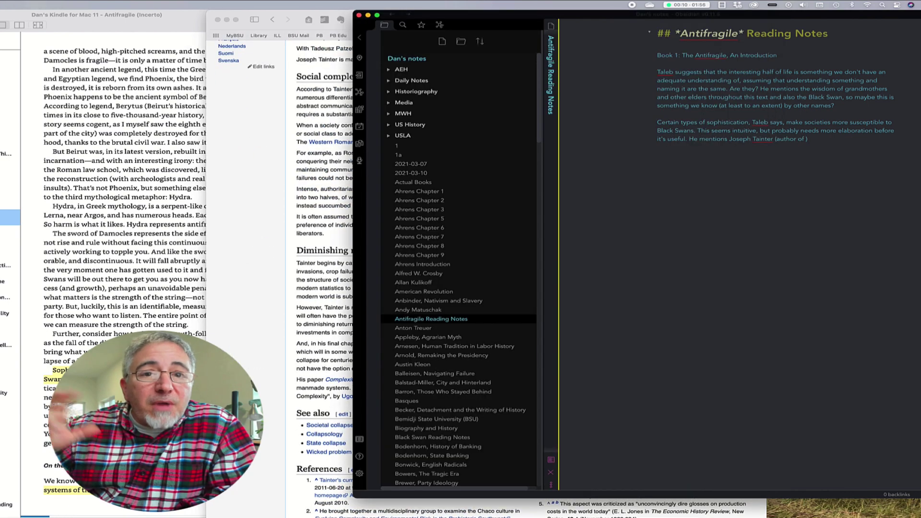
left_click(322, 242)
scroll(322, 242, "down", 3)
left_click(831, 231)
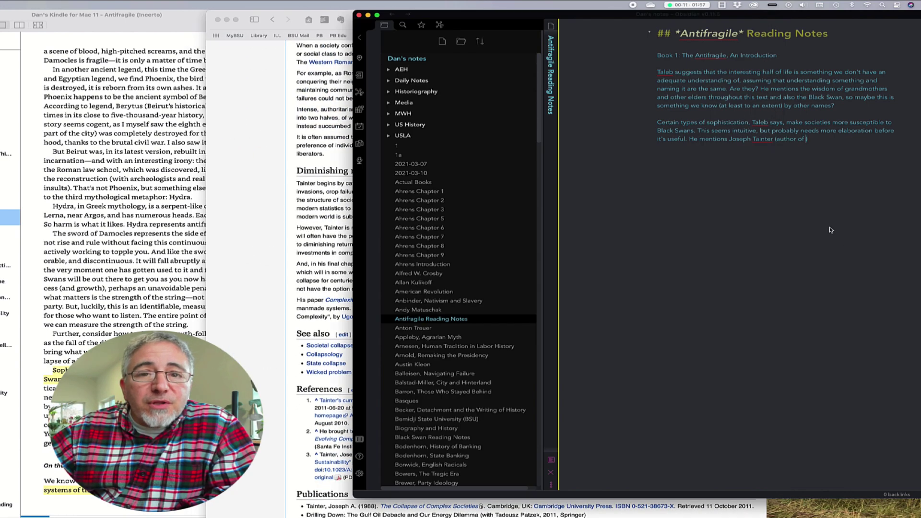
type("The Collapse of Complex Societies")
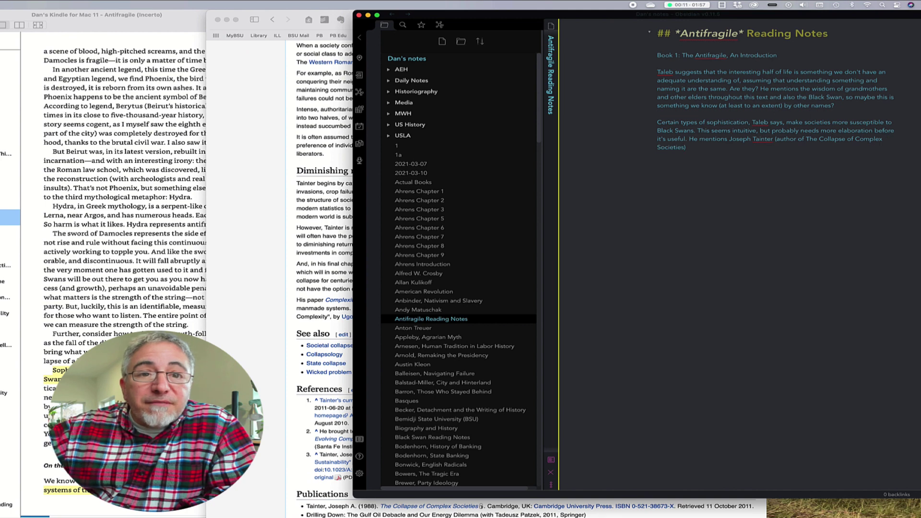
Step: Italicize the title "The Collapse of Complex Societies" and turn "Joseph Tainter" into an internal note link
left_click(791, 143, "shift")
key("super+i")
mouse_move(790, 142)
left_mouse_down()
mouse_move(806, 141)
mouse_move(729, 140)
mouse_move(773, 140)
left_mouse_up()
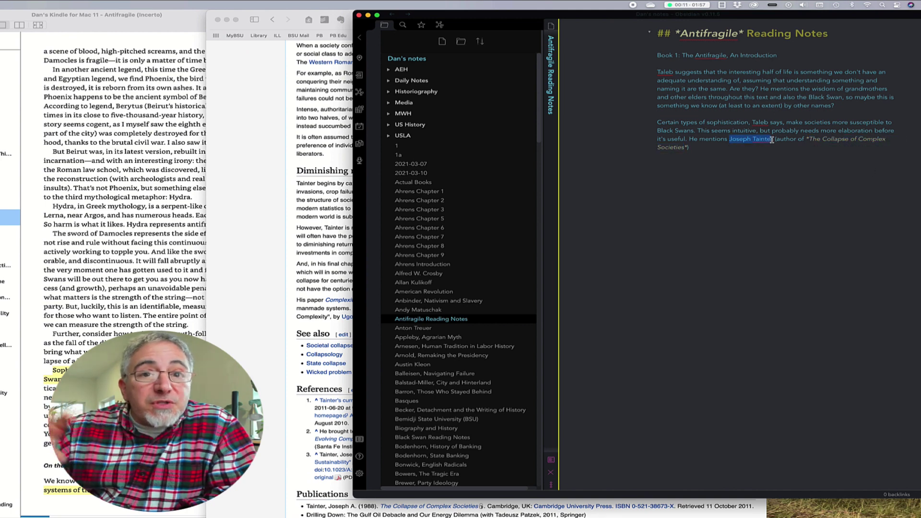
type("[[")
Step: Finish the Joseph Tainter sentence in the note with ", who I should probably look into at some point."
left_click(743, 149)
type(", who")
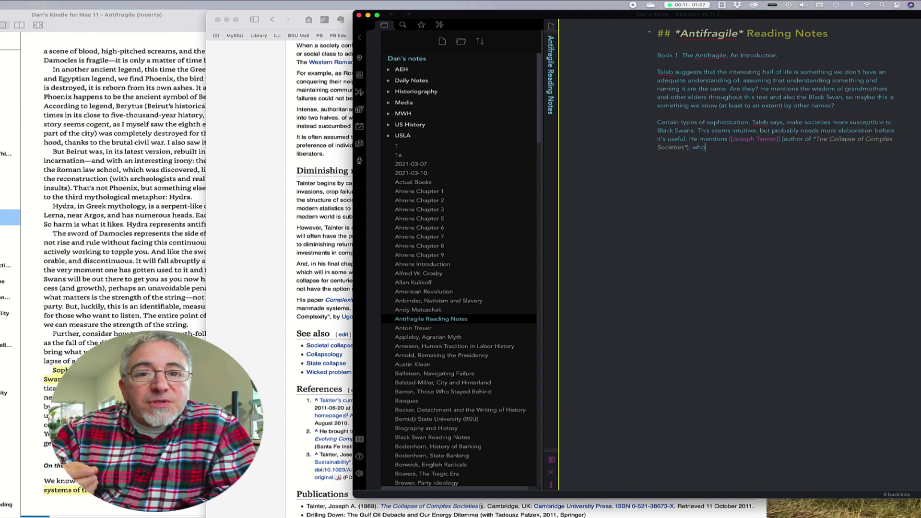
type(" I should probably look into at some point.")
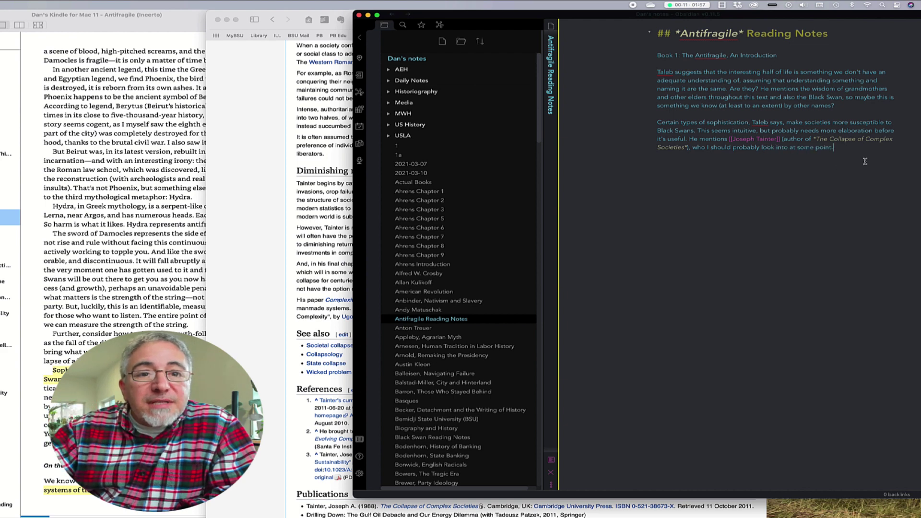
Step: Bring the Kindle page forward and start a new note paragraph with "Taleb says "formal systems of thought denigrate the natural""
left_click(138, 264)
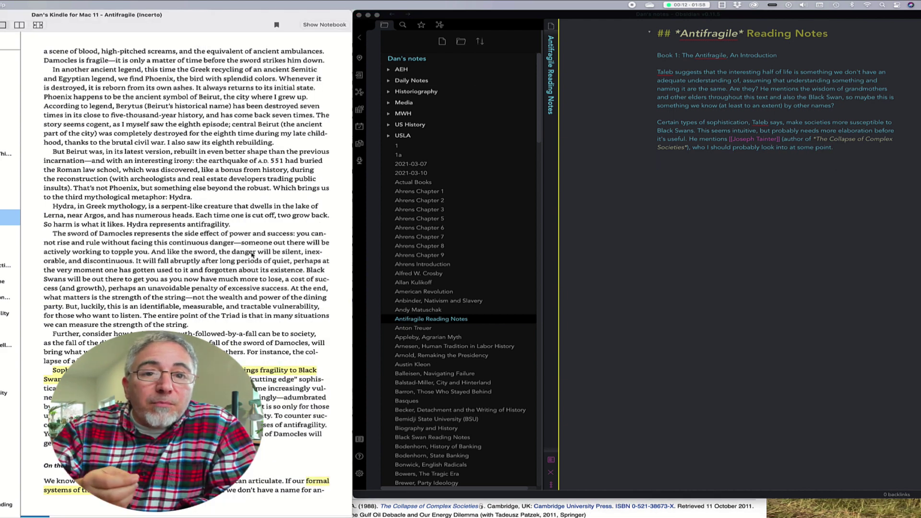
left_click(715, 184)
type("Taleb says \"formal systems of thought de")
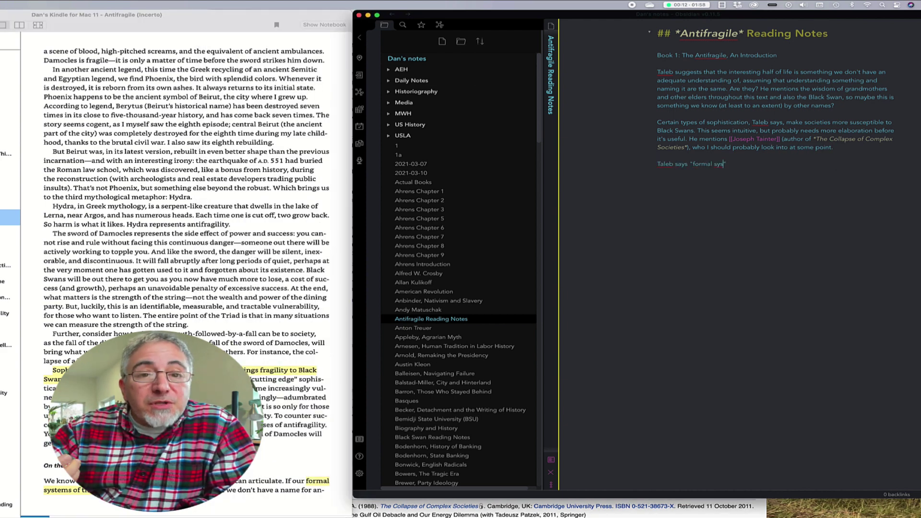
type("nigrate the natural")
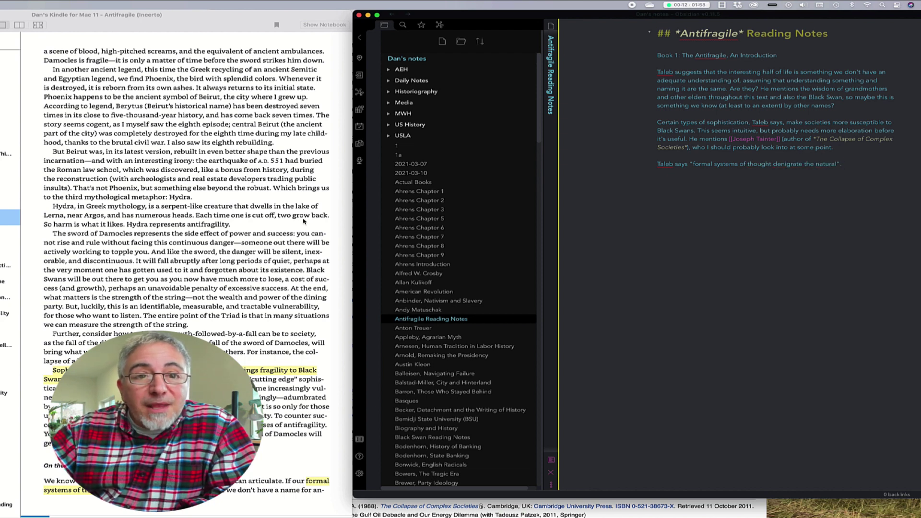
Step: From the next Kindle page, continue the sentence with ", but that in spite of that, our actions often take the idea of antifragility into account."
scroll(303, 221, "down", 2)
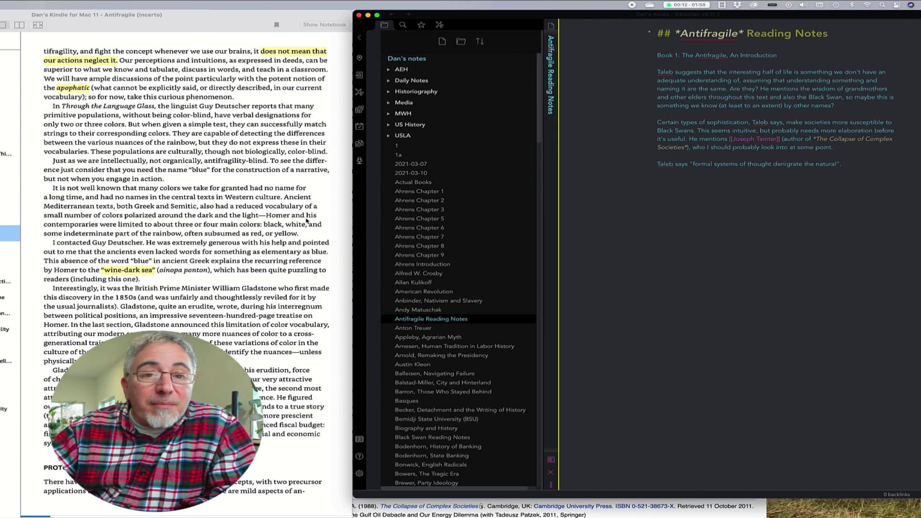
type("al")
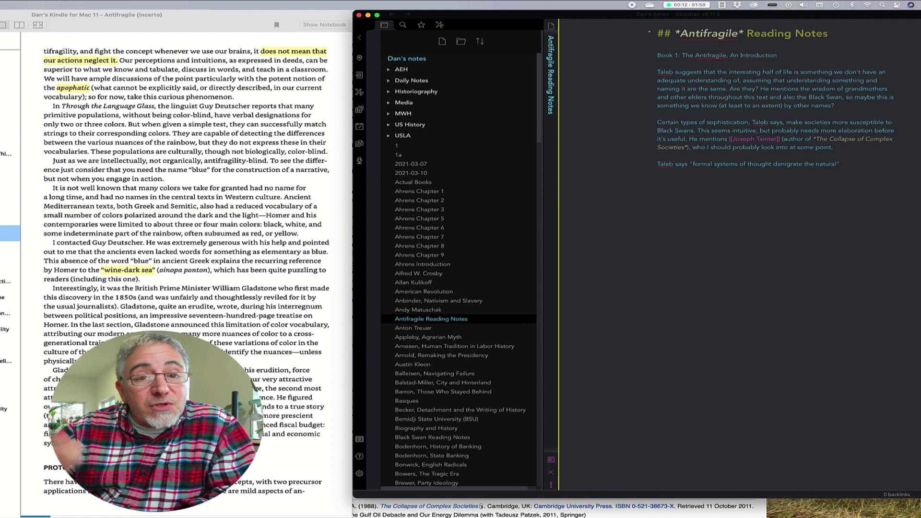
type("\", but that in spite of that")
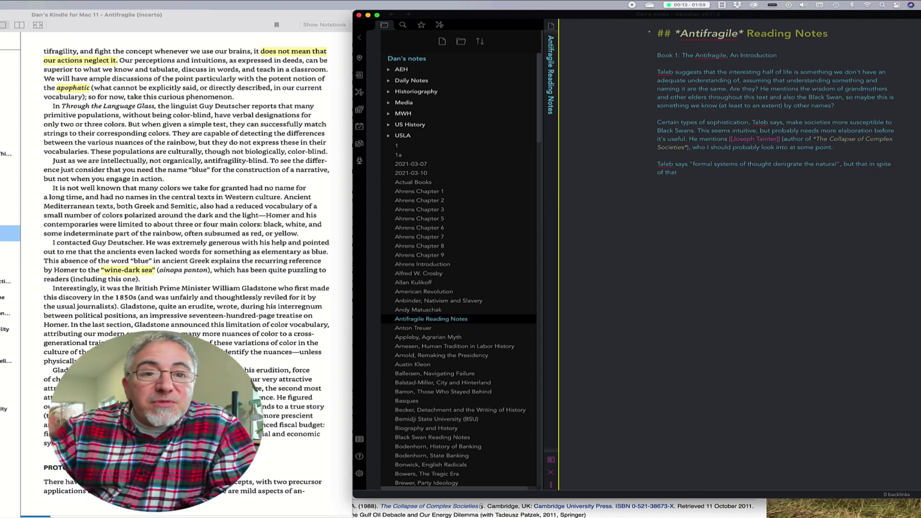
type(", our actions often take t")
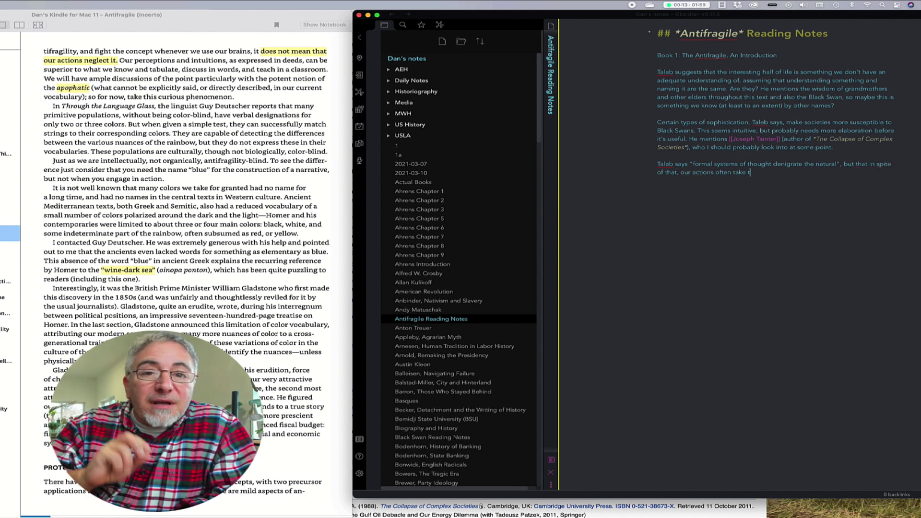
type("he idea of antifragility into account.")
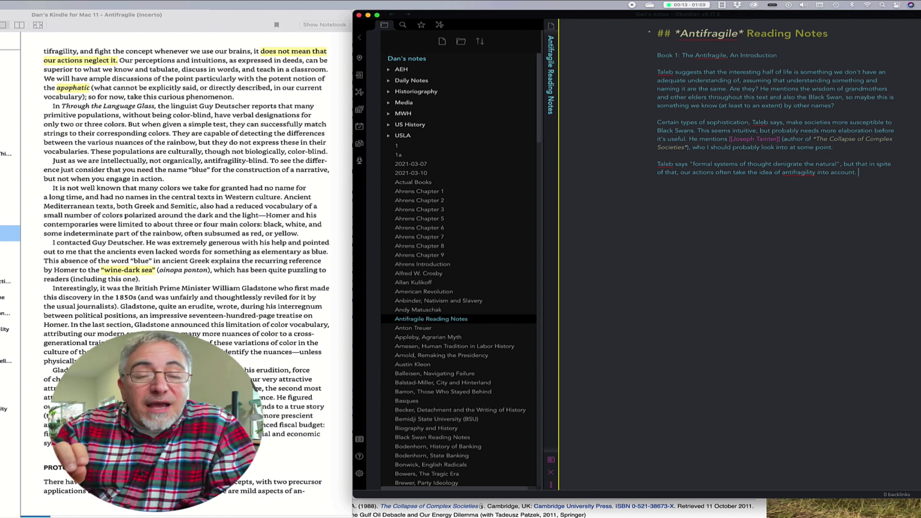
Step: Add "He introduces the idea of the apophatic: what we can't put into words, but" to the paragraph
type(" He introduces the ")
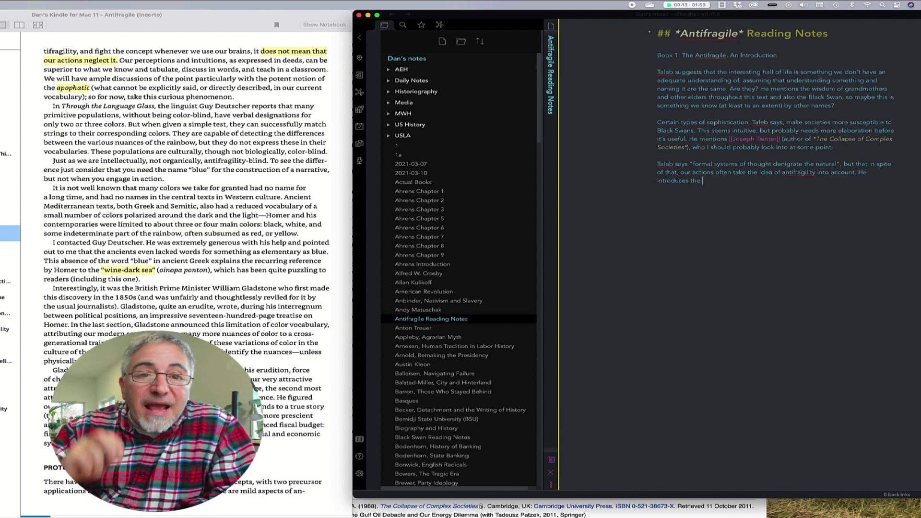
type("idea of the apophatic")
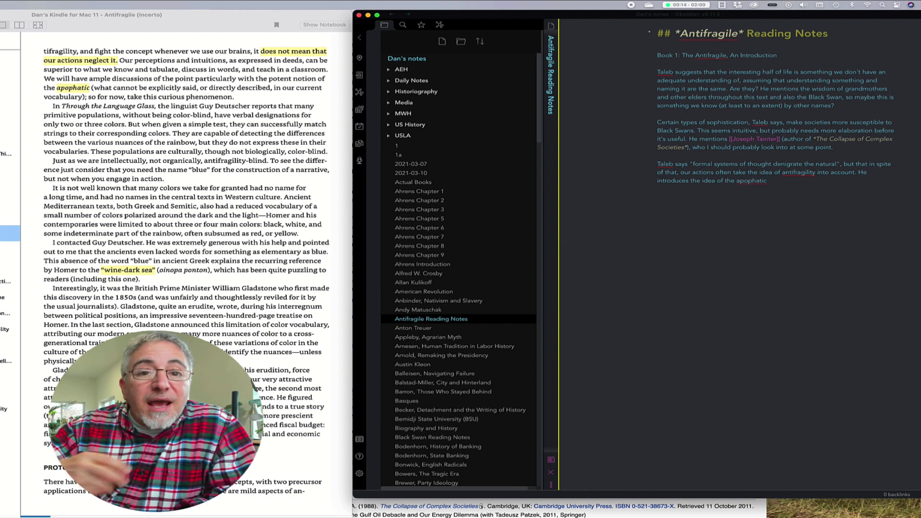
type(": what we can't put into words")
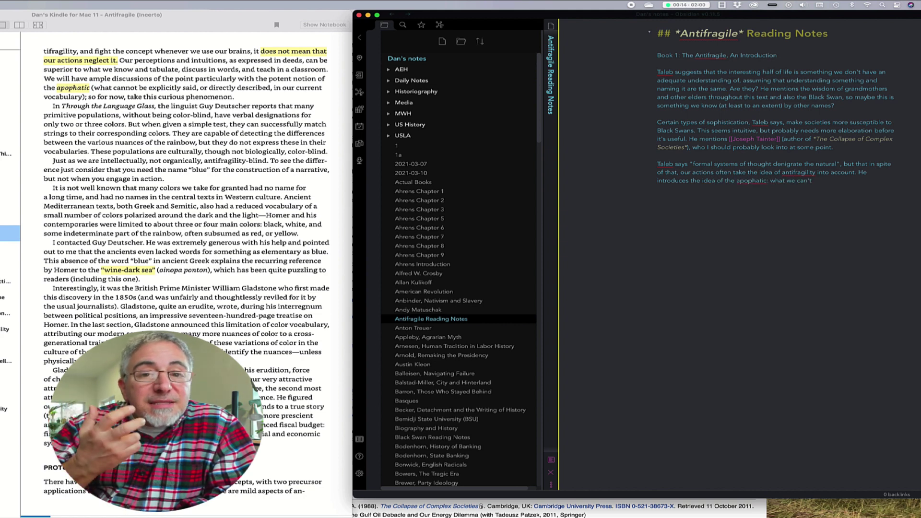
Step: Switch to the browser, search the web for "apophatic" and open its Cambridge Dictionary definition
key("super+Tab")
left_click(501, 19)
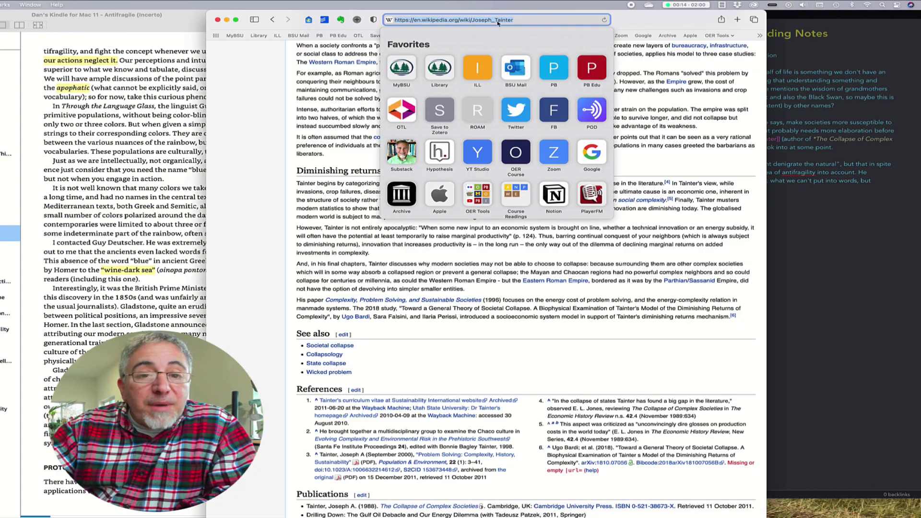
type("apophatic")
key("Return")
scroll(462, 200, "down", 10)
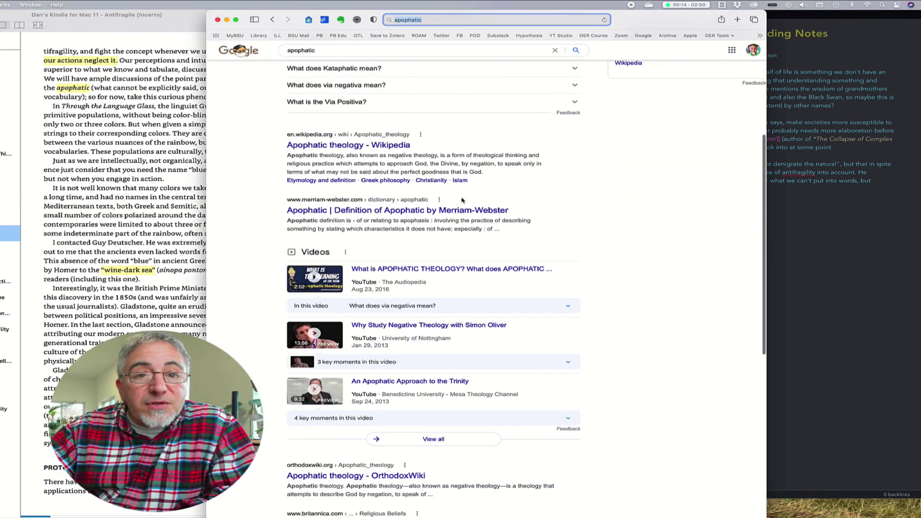
left_click(326, 290)
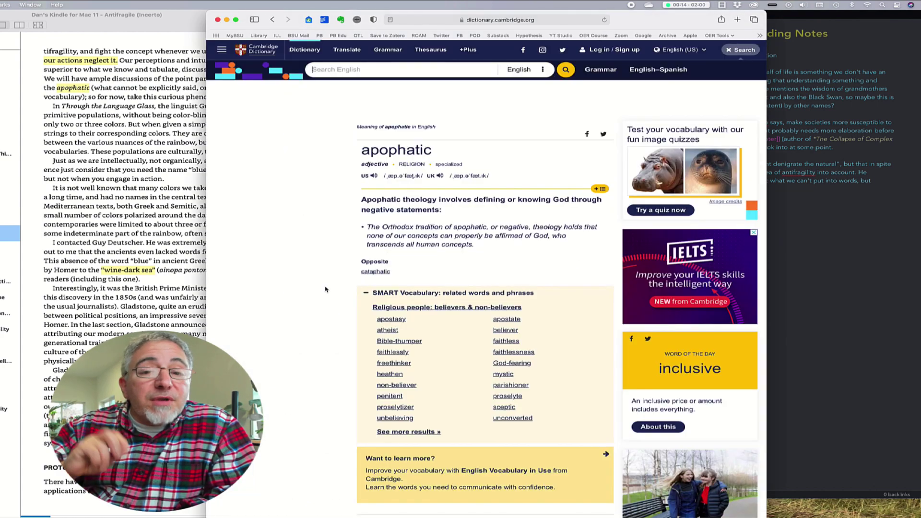
Step: Continue the note with "is important and vaguely understood. This term comes from Orthodox theology, where people defined god by saying what it was not."
left_click(867, 203)
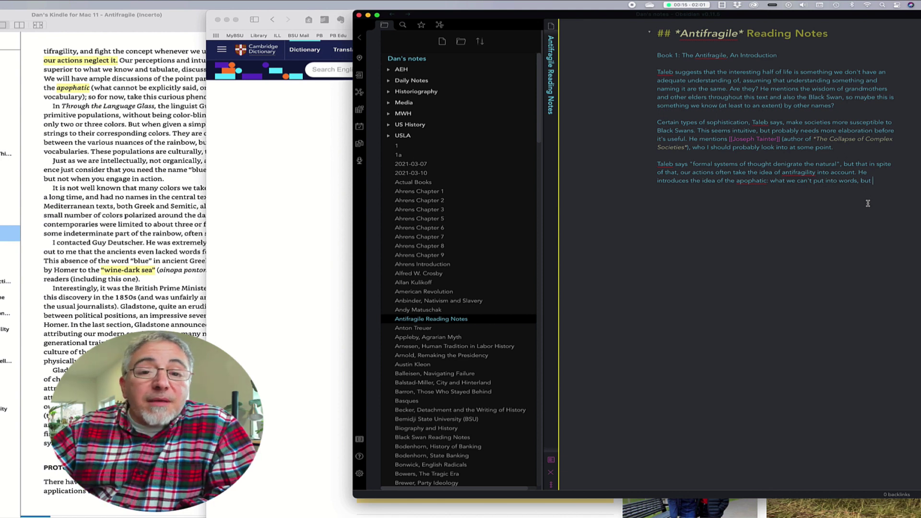
type("is important and vaguely u")
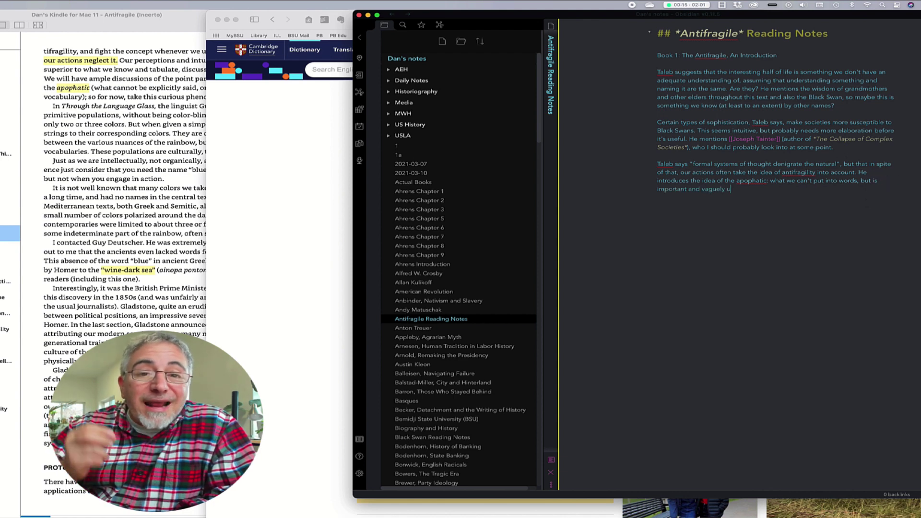
type("nderstood. This term comes from Orthodox theology")
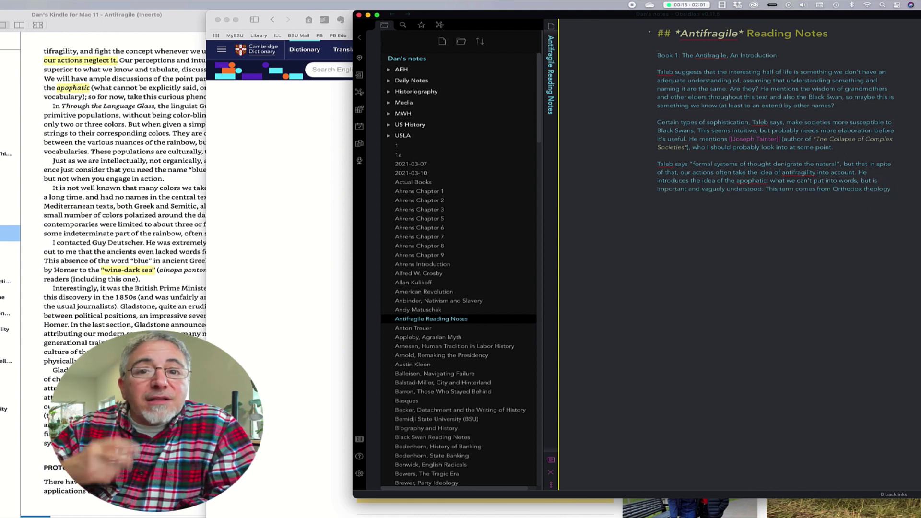
type(", where peop")
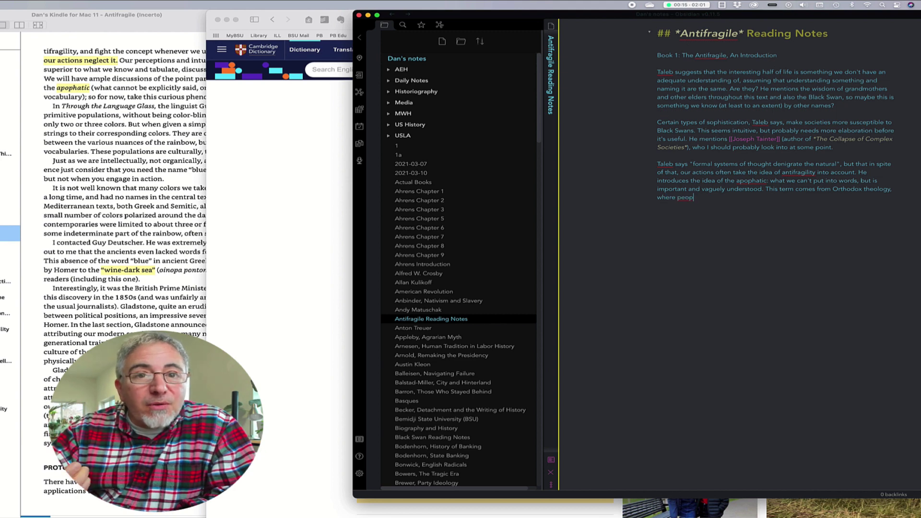
type("le defined god by saying what it was not.")
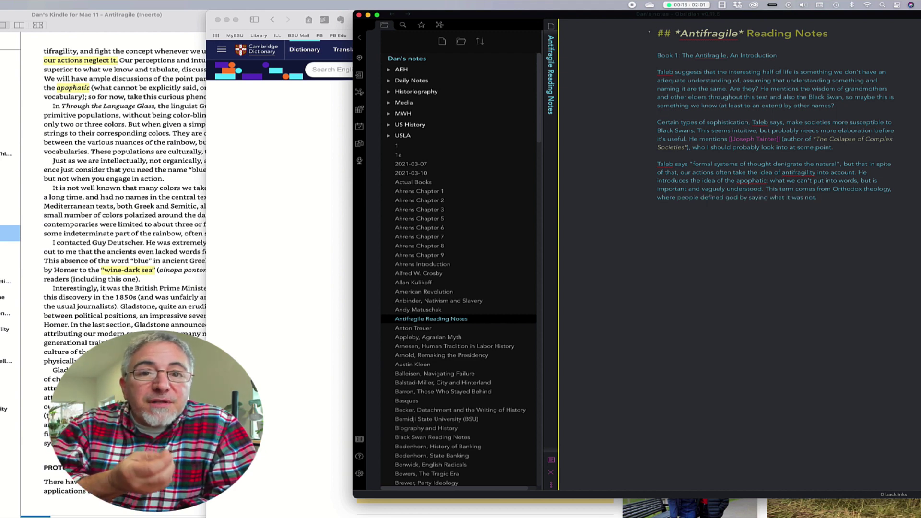
Step: Bring the Kindle page back beside the note and add "He continues to the idea that the ancient Greeks"
left_click(271, 212)
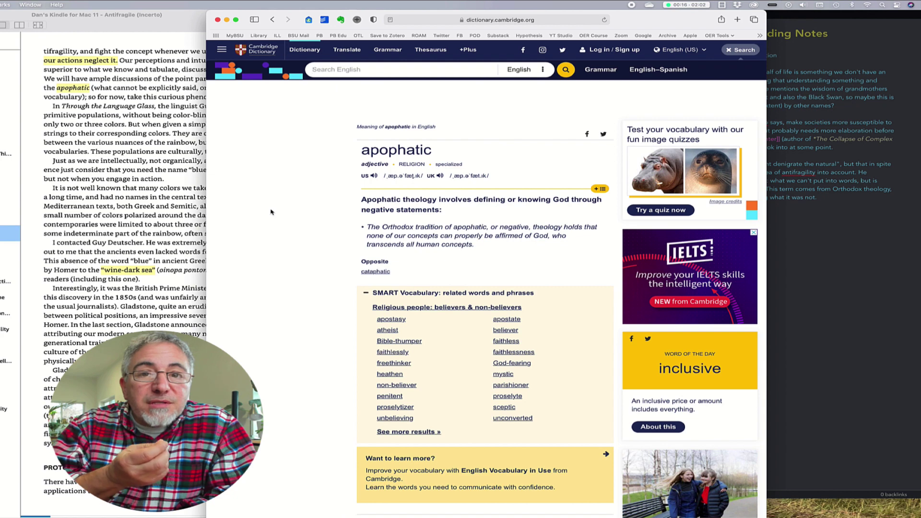
left_click(194, 20)
left_click(919, 219)
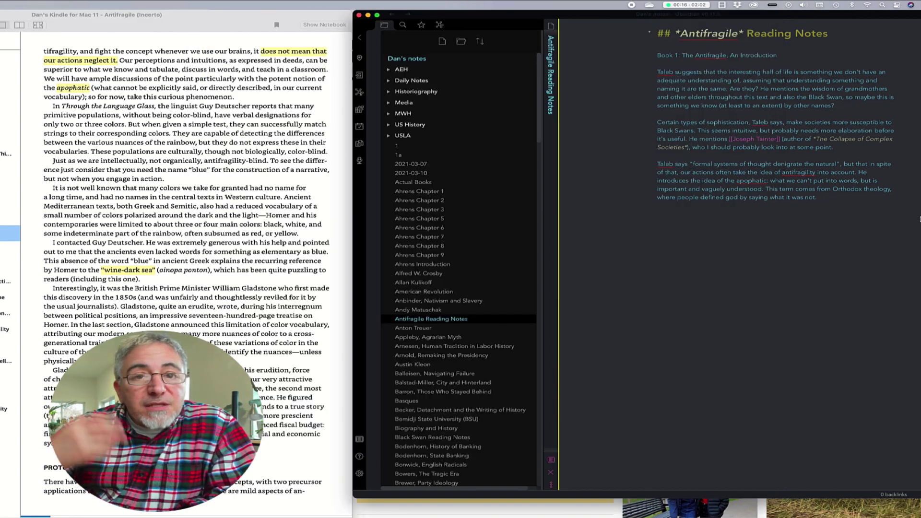
type("He continues to the idea that the")
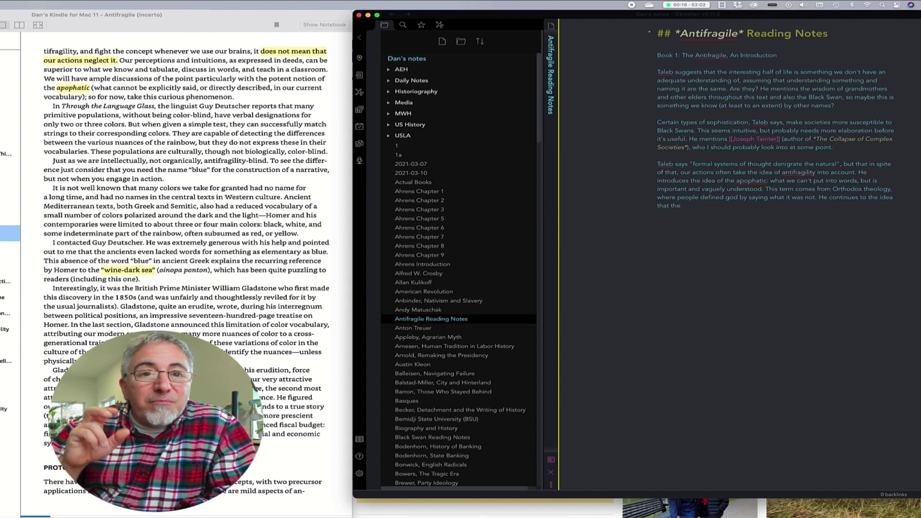
type(" ancient Greeks")
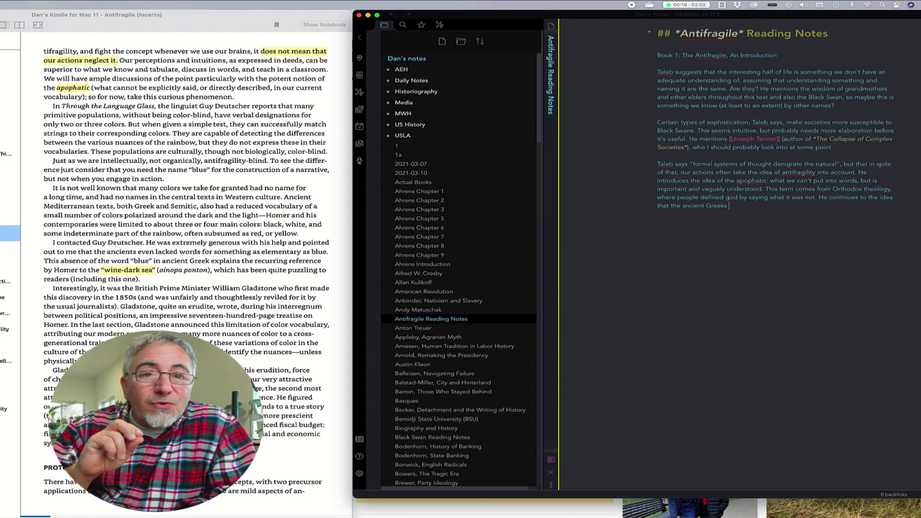
Step: Continue with "lacked a word for blue. This explains the "wine-dark sea" of Homer (he includes an interesting anecdote about William Gladstone)"
type(" lacked a word for blue. This explains the \"win")
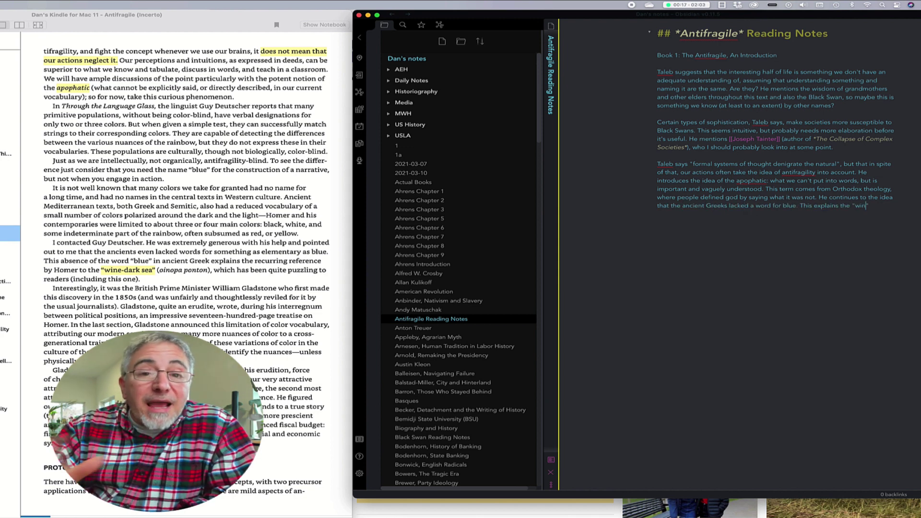
type("e-dark sea\" of Homer")
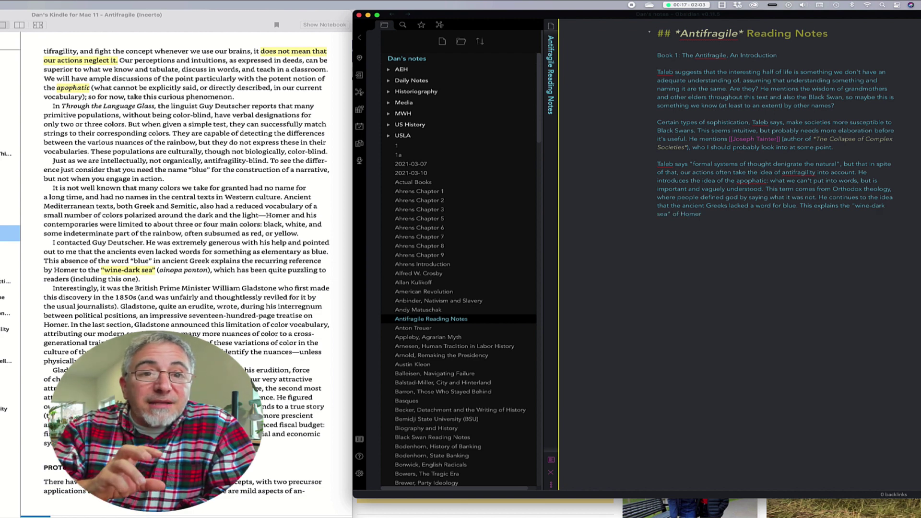
type(" (he includes an interesting a")
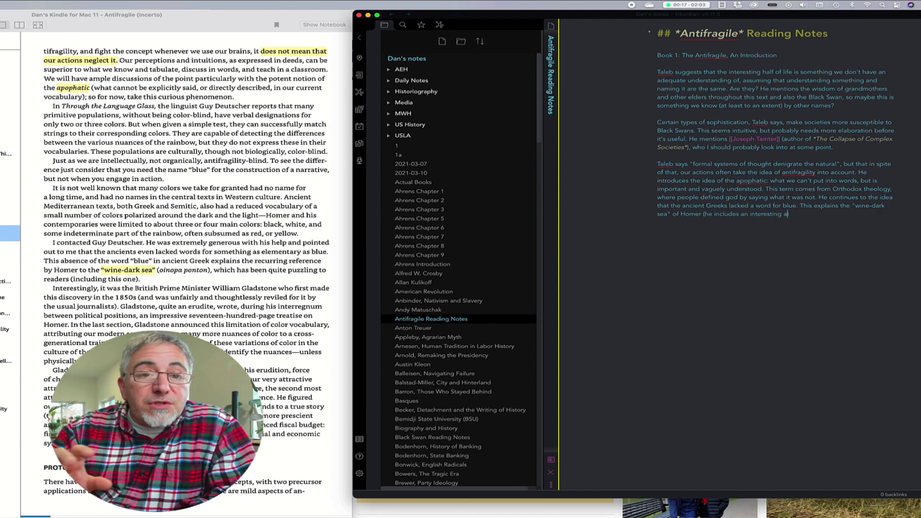
type("necdote about William Gladstone)")
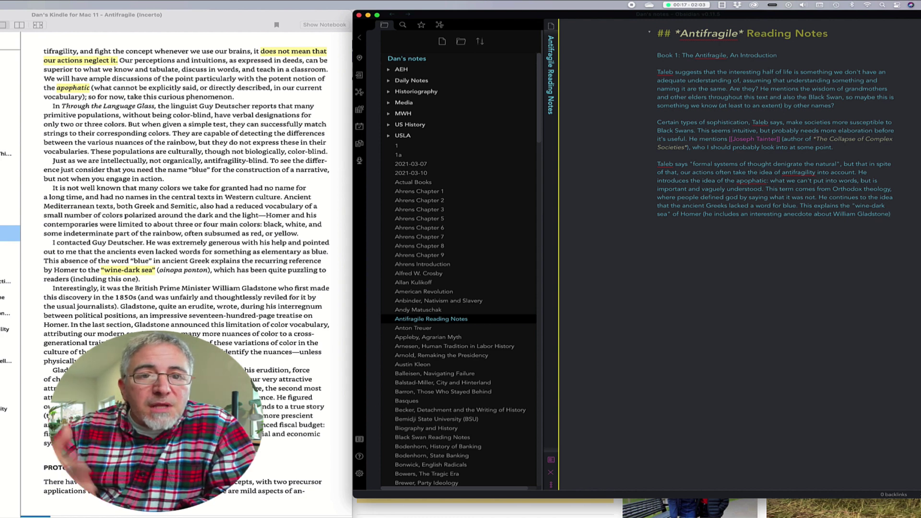
Step: Continue the paragraph with "the point seems to be that although we haven't until now had a word for antifragility, it's not an entirely unknown concept."
type(". the point seems to be that althoug")
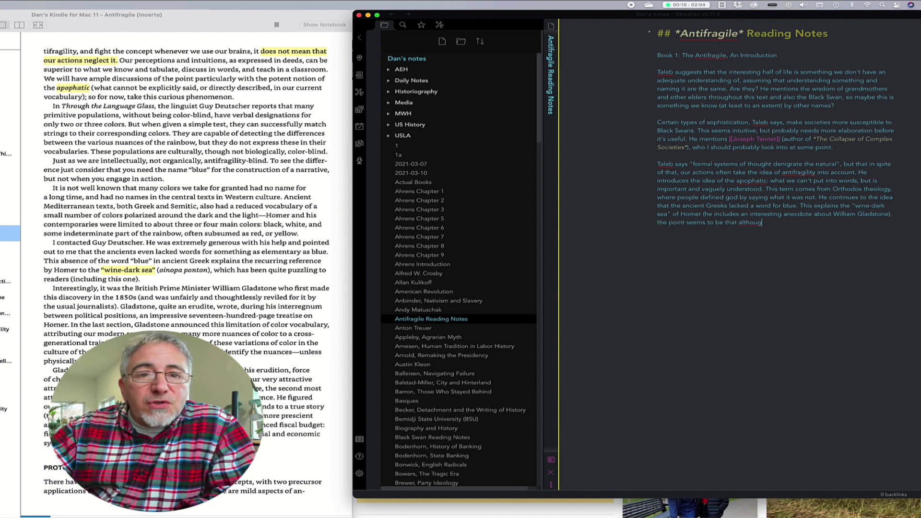
type("h we haven't until now had a word for antifragility, it's not an ")
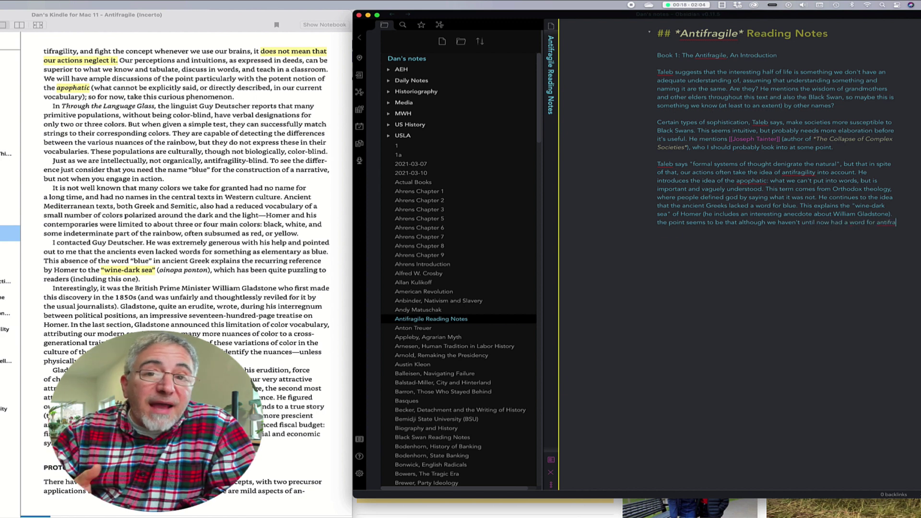
type("entirely unknown concept.")
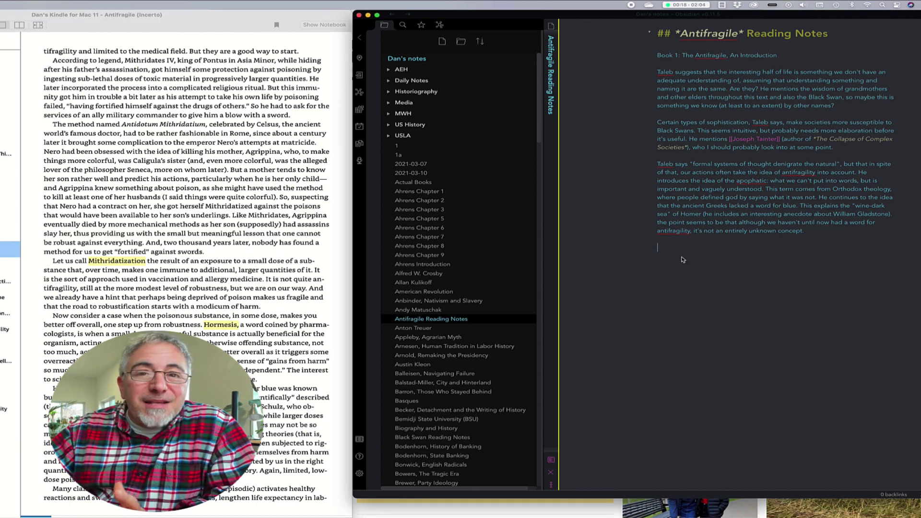
Step: End the paragraph with "I like this idea that there are things it's hard to put into words that are important to understand. A use for stories?"
type("I like this i")
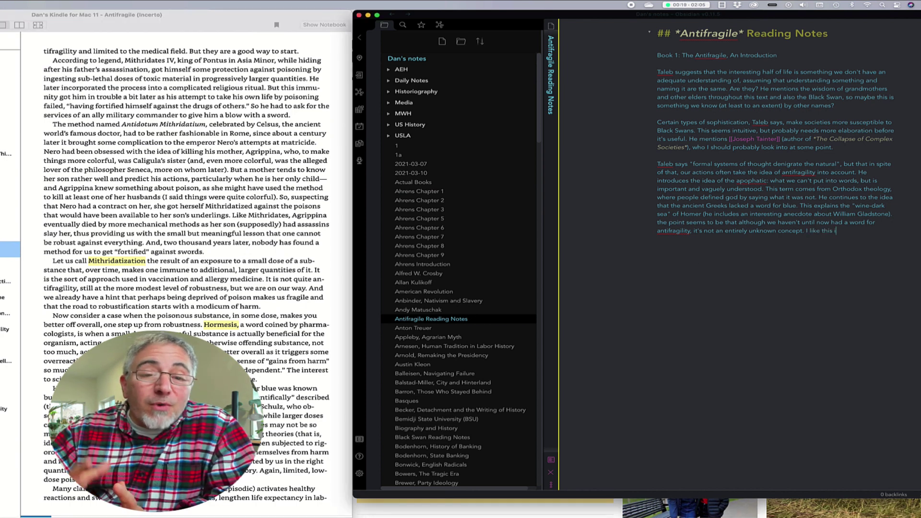
type("dea that there are things it's hard to put into words that are ")
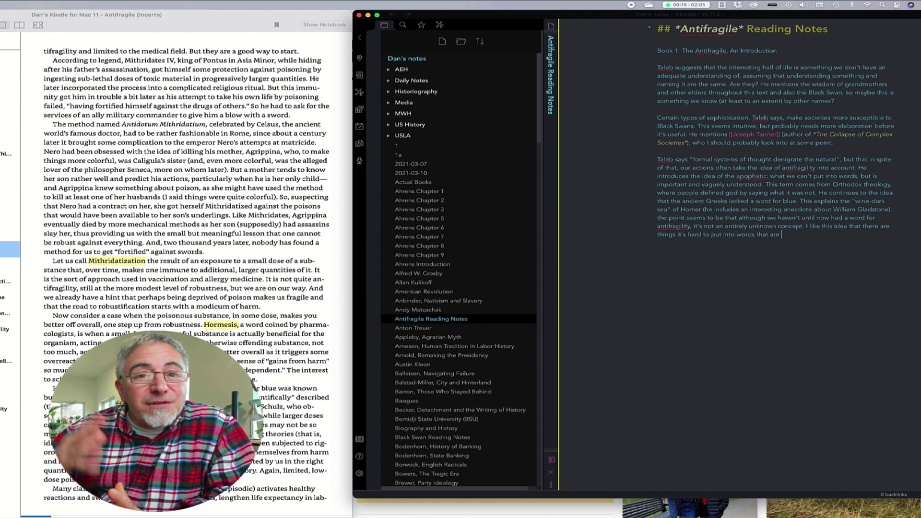
type("important to understand. A use for stories?")
key("Return")
key("Return")
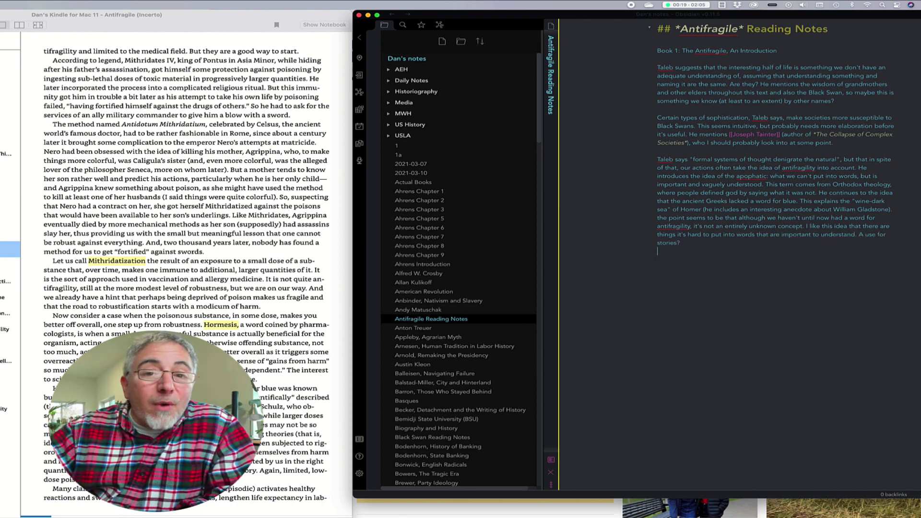
Step: Start a new paragraph with "Taleb continues to the ideas of Mithridatization (acclimatization to poisons by small doses)"
type("Taleb continues to ")
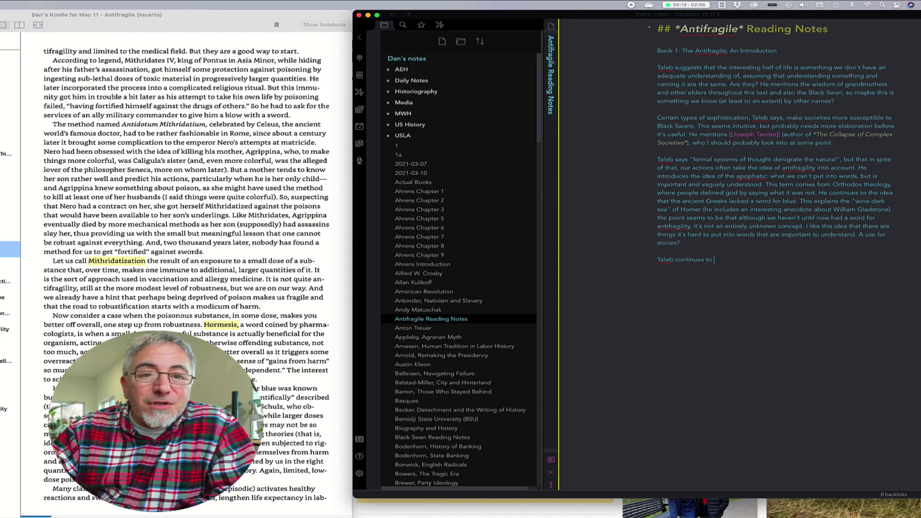
type("the ideas of Mithridatization")
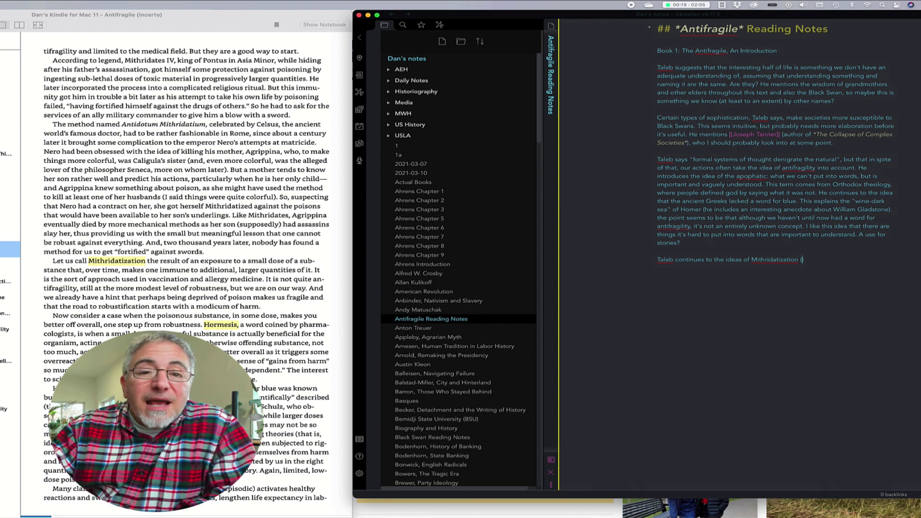
type("(")
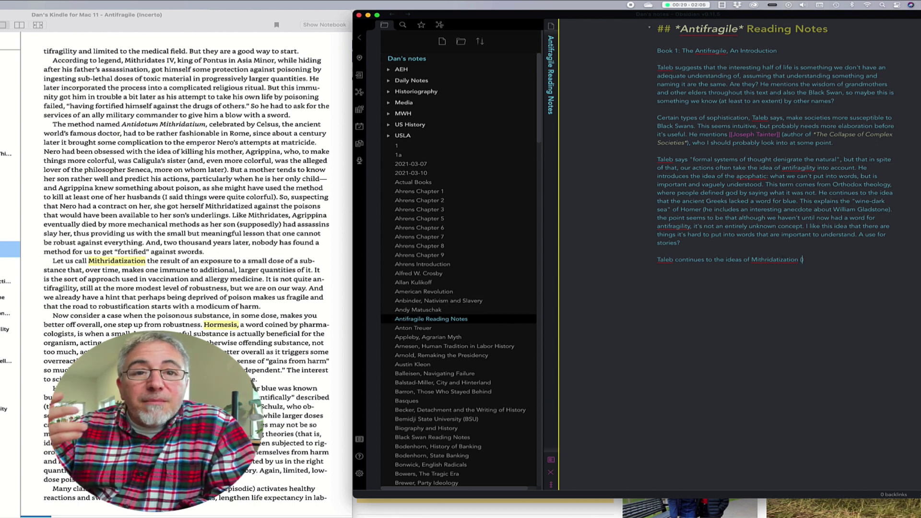
type("acclimatization to poisons b")
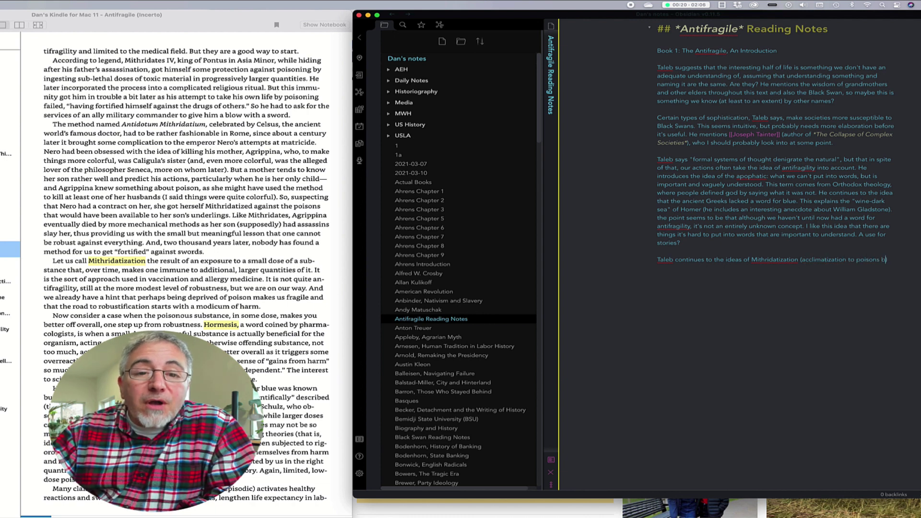
type("y small doses)")
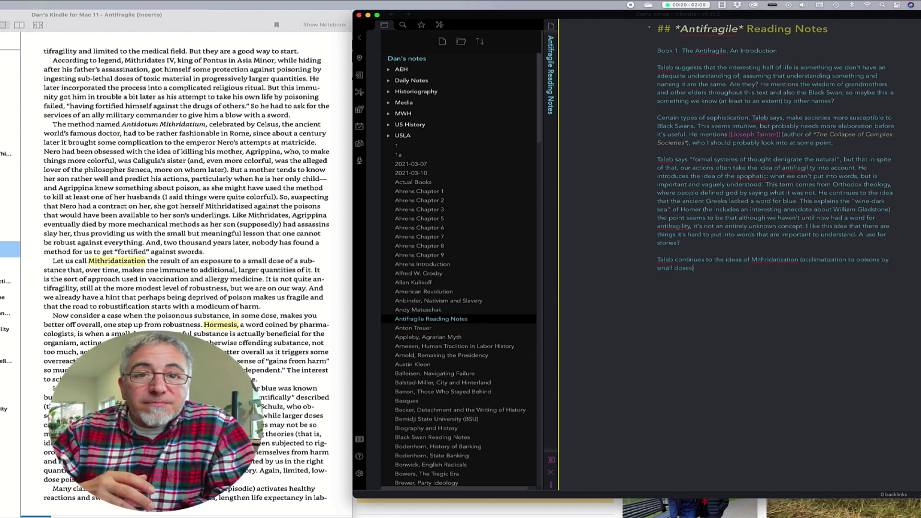
Step: Continue the sentence with "and Hormesis (the benefits of poisons in small doses to trigger defensive overreactions)."
type(" and Hormesis")
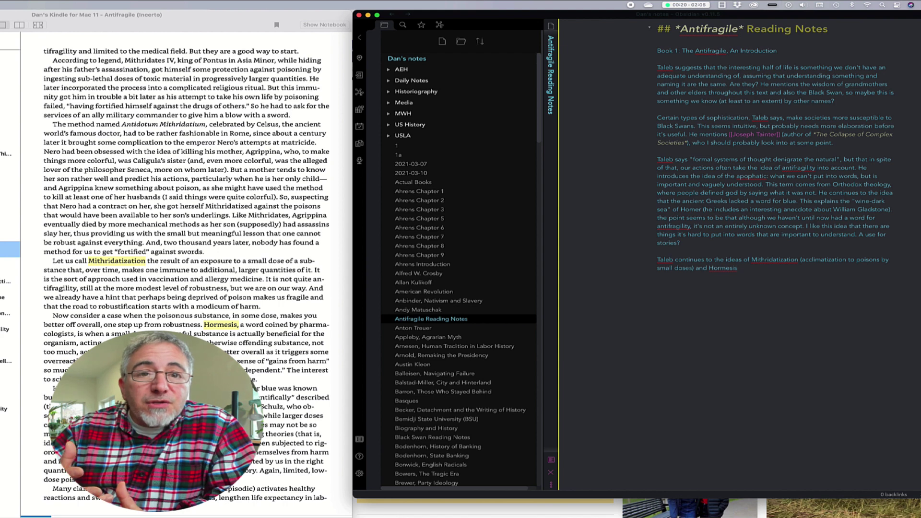
type(" (the benefits of poisons in sm")
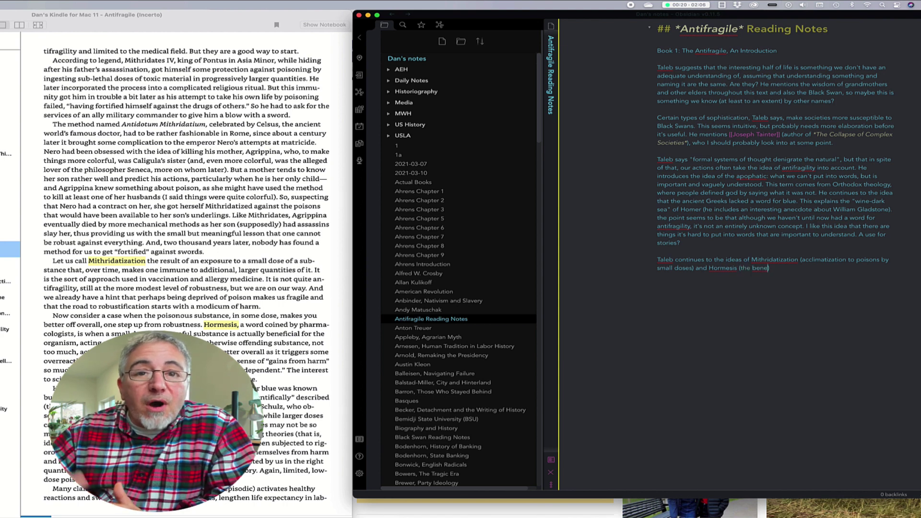
type("all doses")
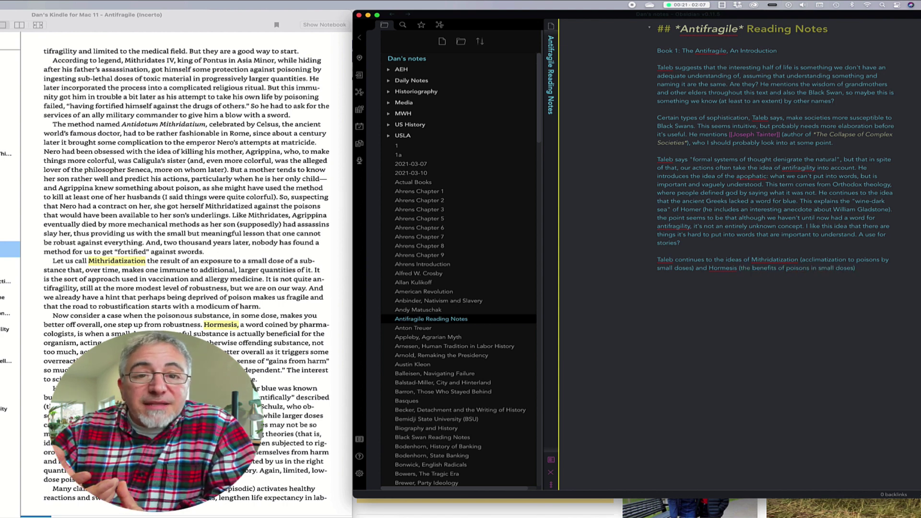
type(" to trigger defensive overreactions")
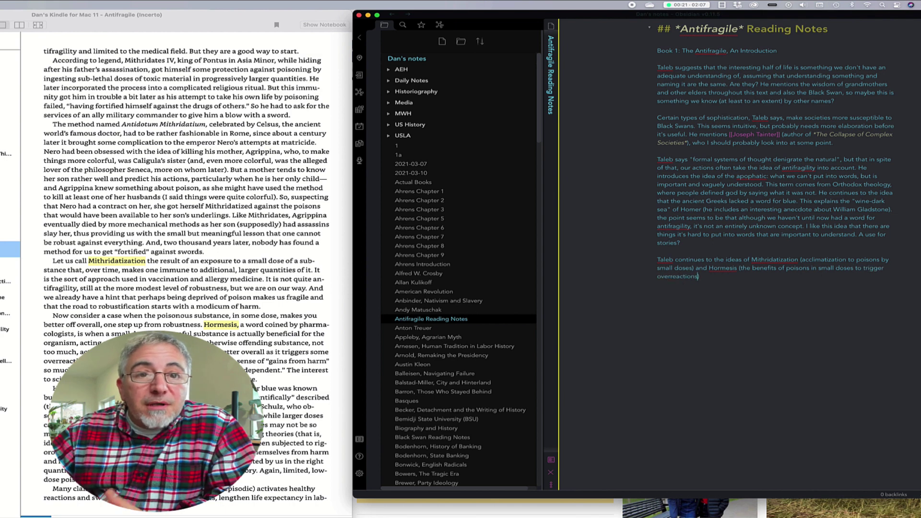
type(").")
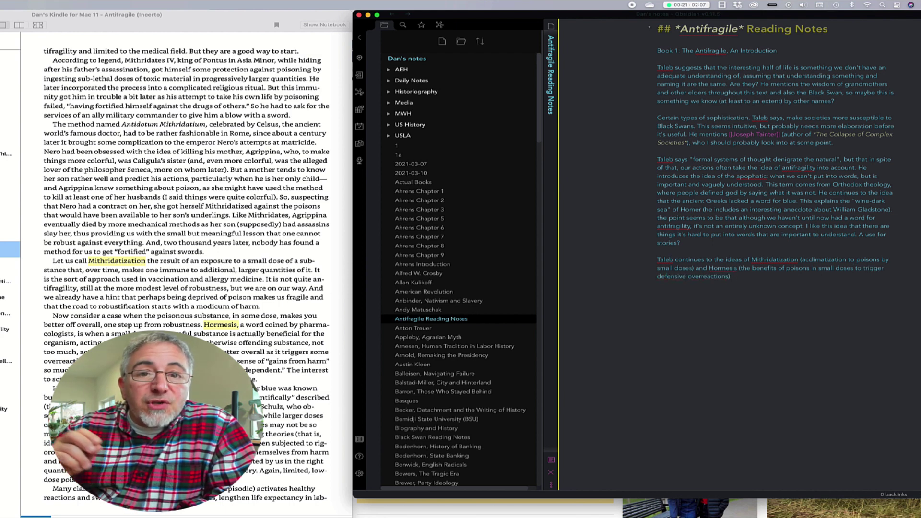
Step: Add "This is mostly metaphorical, I think. There's an important real detail" after the Hormesis sentence
type(" There's an important")
left_click(735, 276)
type("This is mostly metaphorical, I think.")
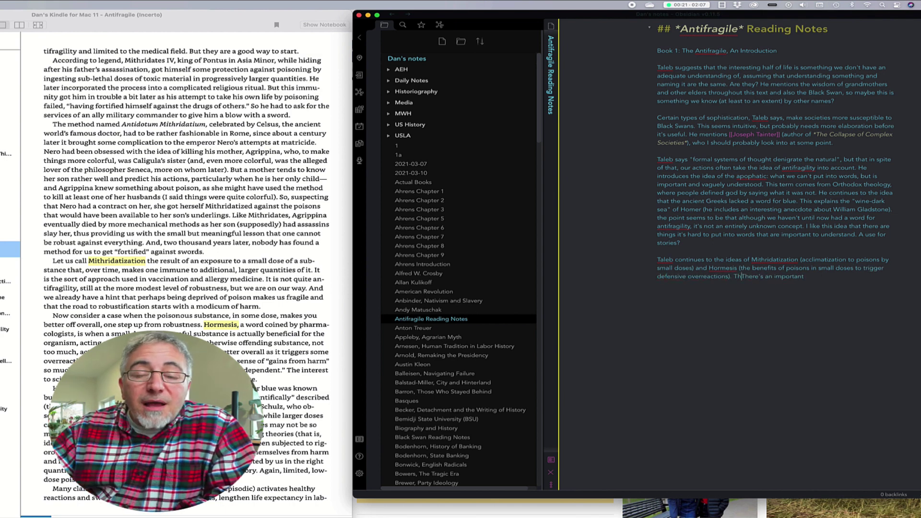
type(" There's")
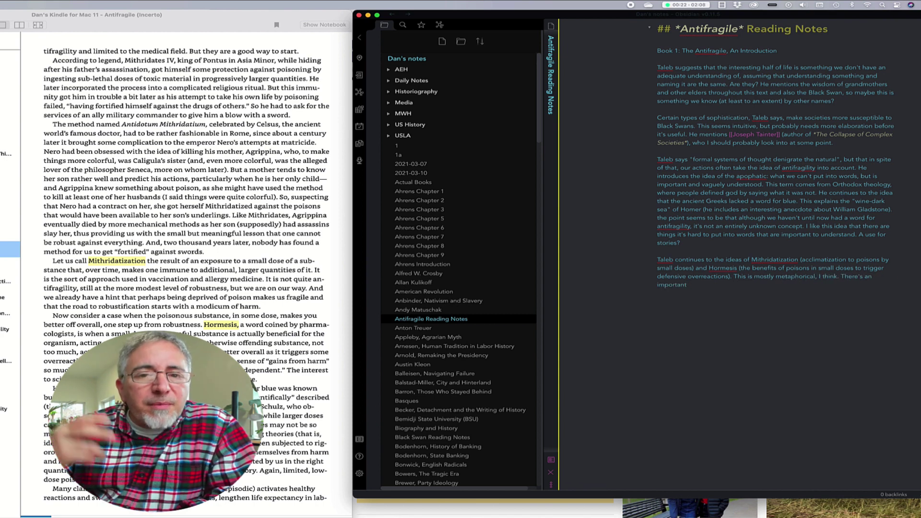
type(" an important real detail")
key("BackSpace")
key("BackSpace")
key("BackSpace")
key("BackSpace")
key("BackSpace")
key("BackSpace")
type("real detail")
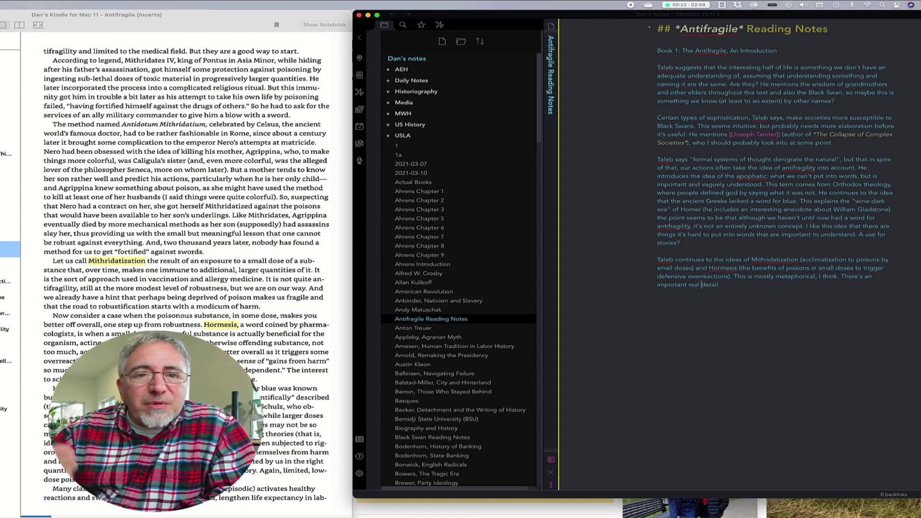
Step: Finish the sentence with "here too, though, about the non-linearity of effects ('harm is dose-dependent').", putting the dose phrase in quotation marks
type(" here too, though, about the nonlinearity of")
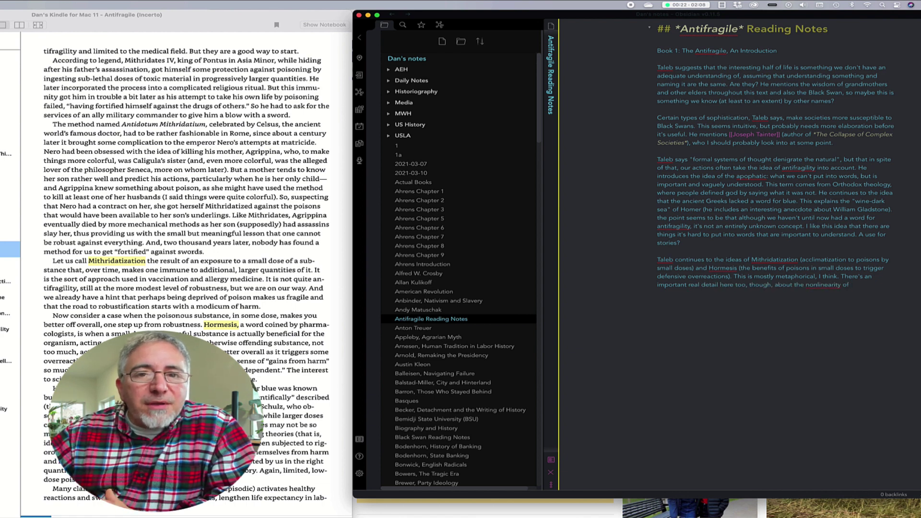
type(" effects (\"harm is dose-dependent\").")
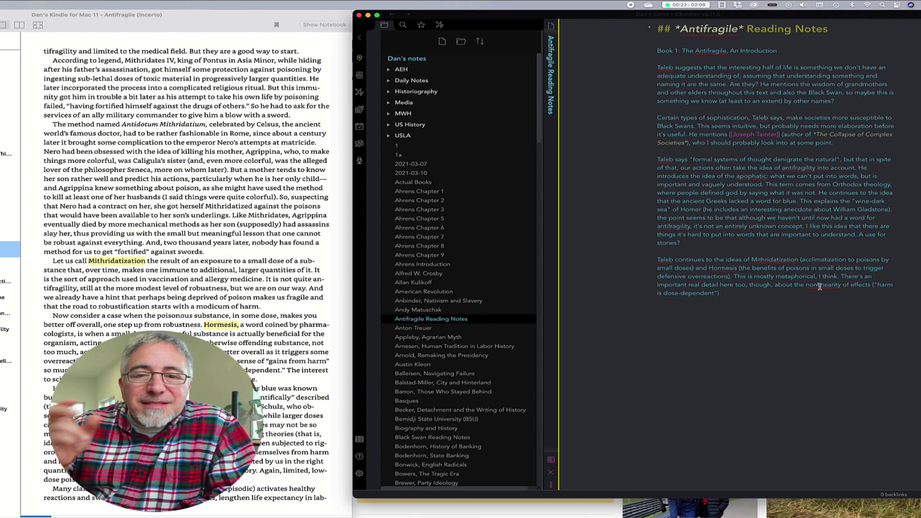
left_click(818, 286)
type("-")
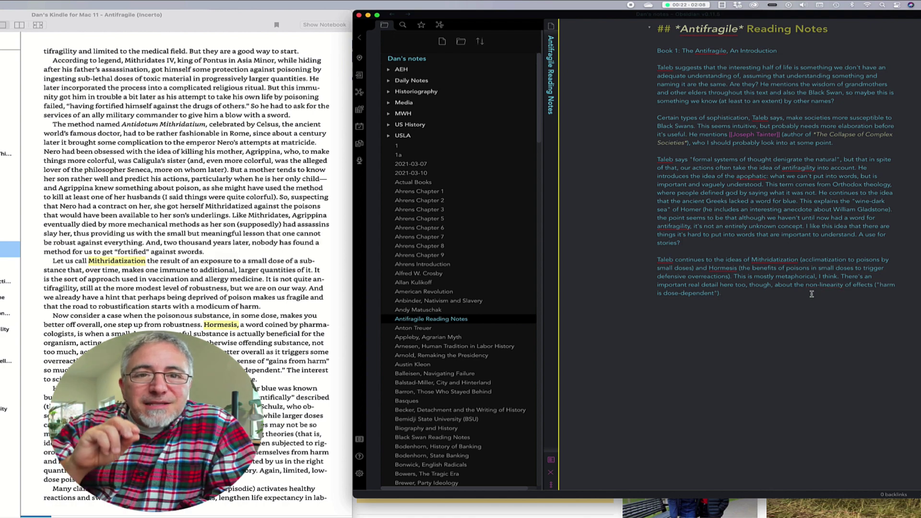
Step: Turn the Kindle page and add "Taleb elaborates this to a claim that periodic fasting is good, which is interesting if tangential to the main point. In his"
left_click(321, 124)
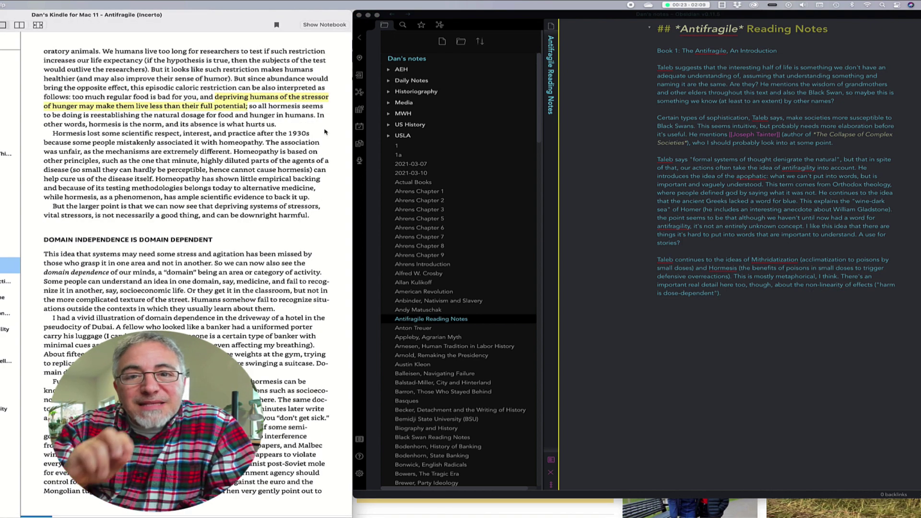
left_click(767, 295)
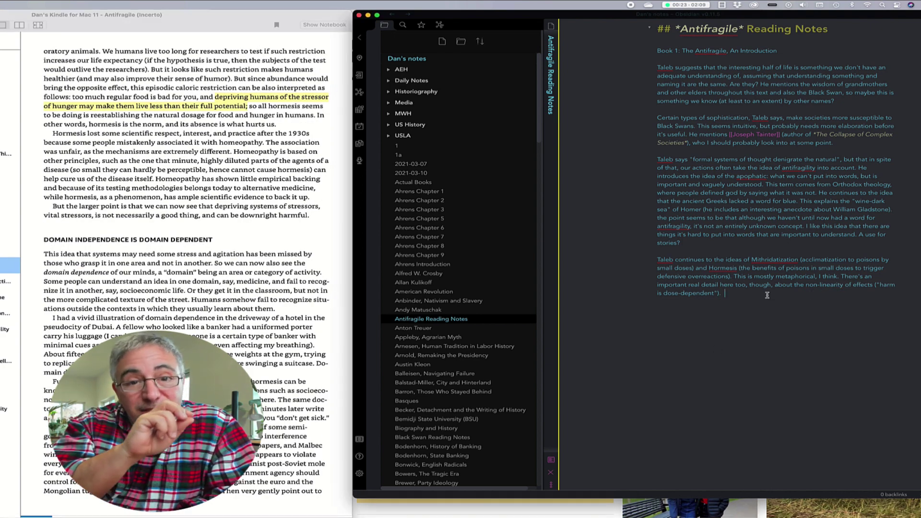
key("Return")
type("Taleb elaborates this to a claim")
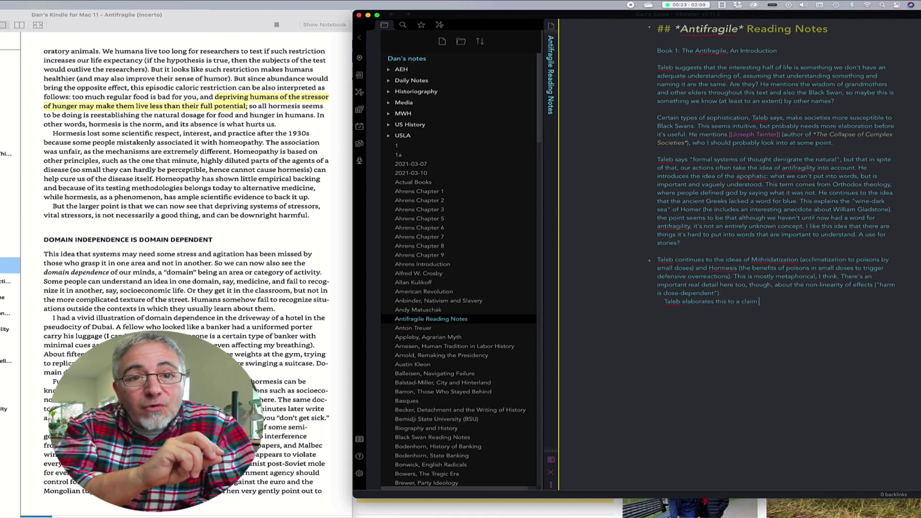
type(" that periodic fasting is good")
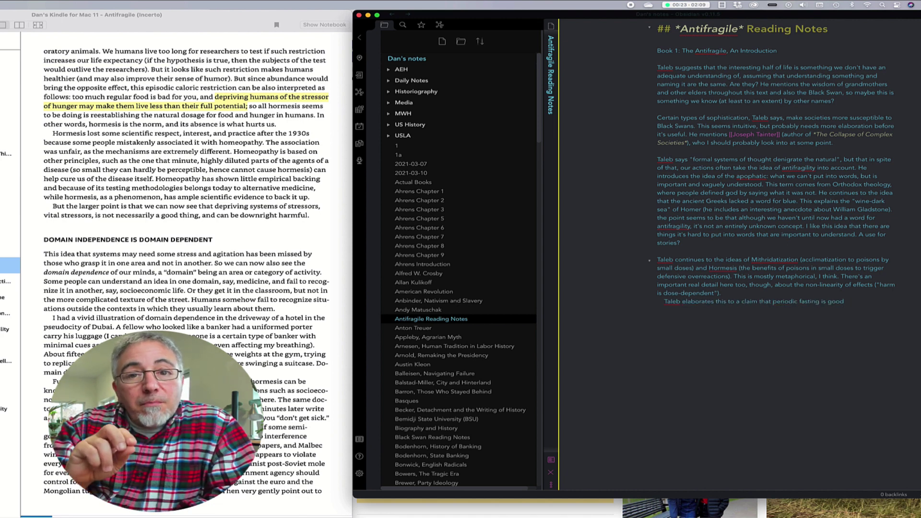
type(", which is interesting if tan")
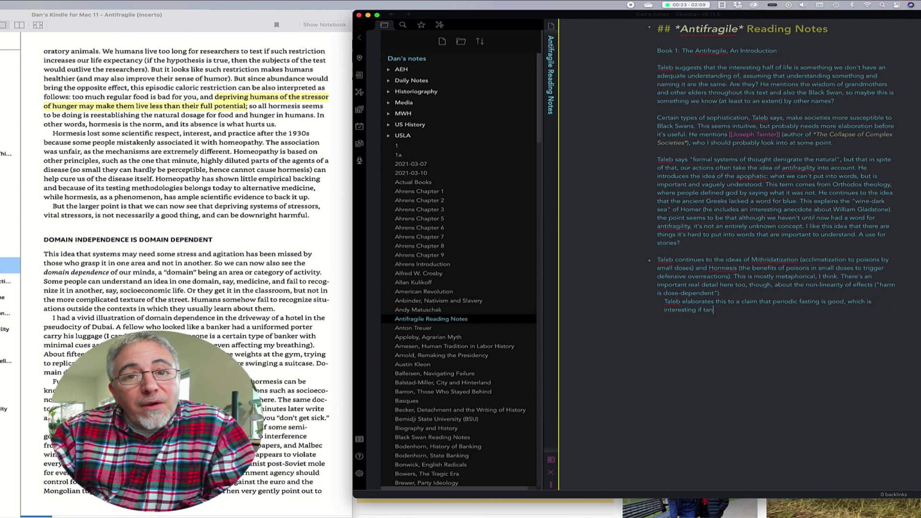
type("gential to the main point. In his ")
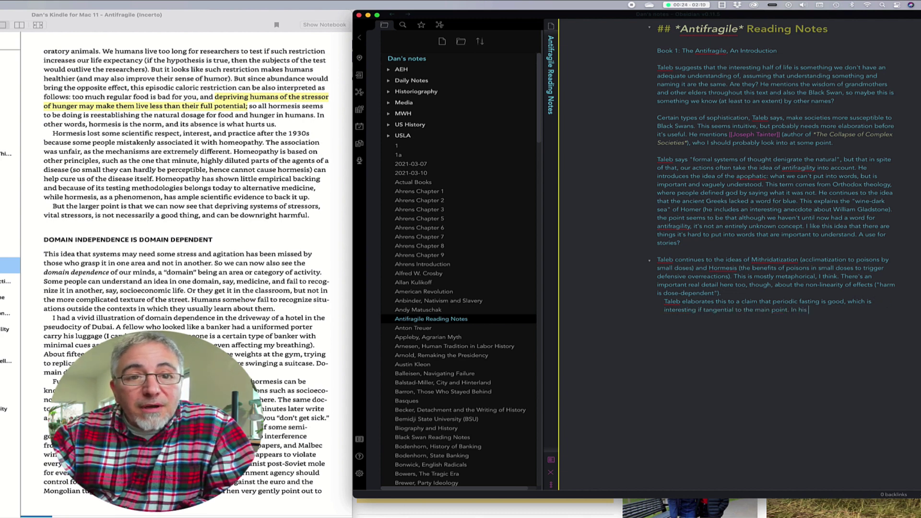
Step: Continue with "story, he seems to use it as a reminder that we're living a cushy life, devoid of stressors and unaware of our increasing fragility."
type("story, he seems to use it as a reminder that we're living a cushy life, devoid")
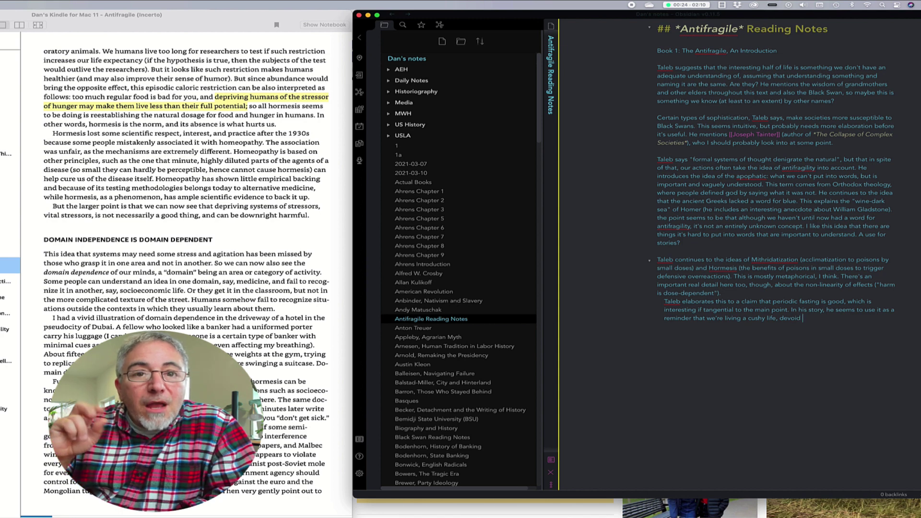
type(" of stressors and unaware")
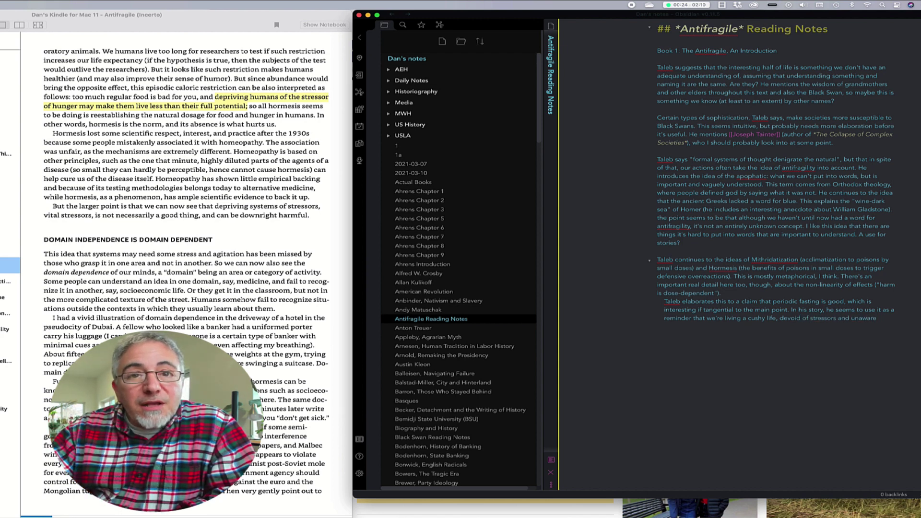
type(" of our increasing fragility.")
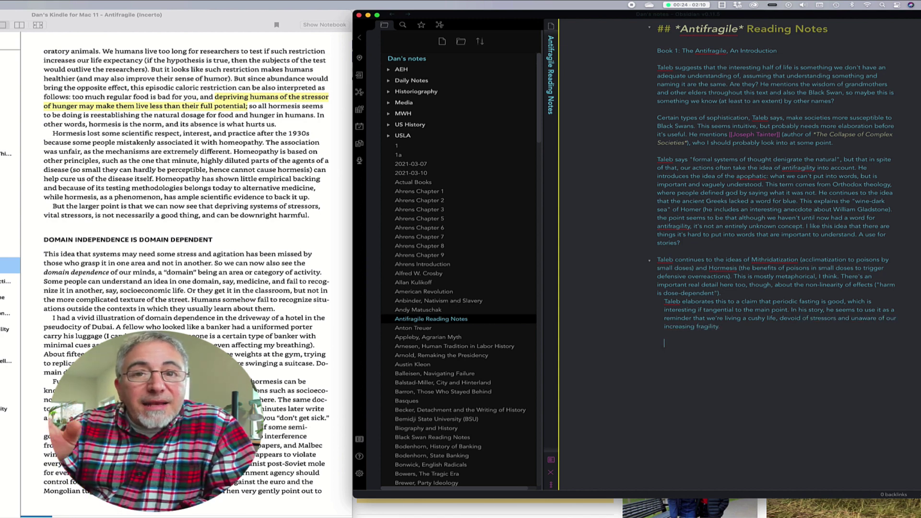
Step: Turn to the Kindle page on overcompensation and begin a new paragraph with "Taleb suggests that" and the opening of a quotation, "success, economic growth"
left_click(321, 278)
key("Right")
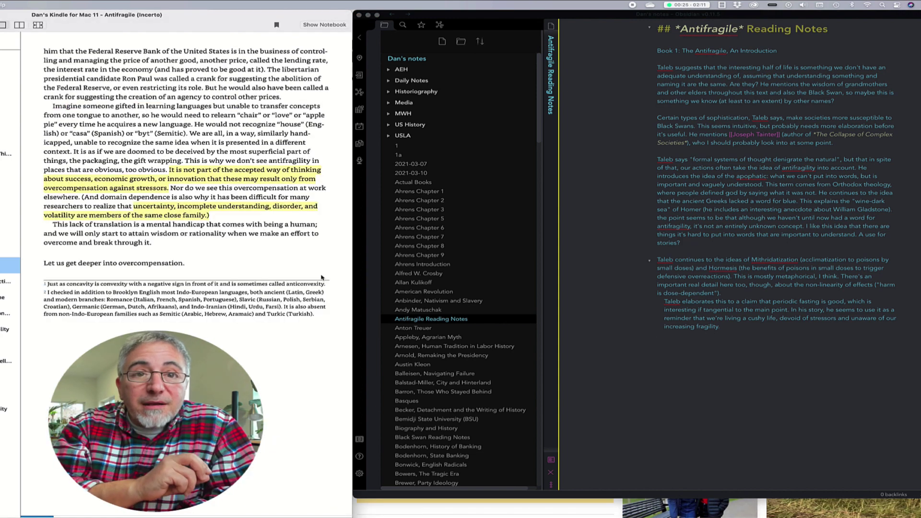
left_click(777, 382)
type("Tal")
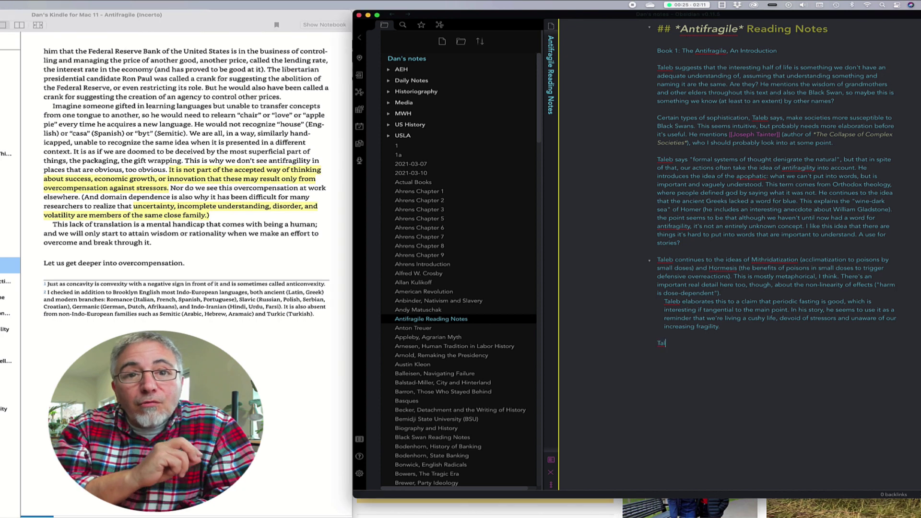
type("eb suggests that")
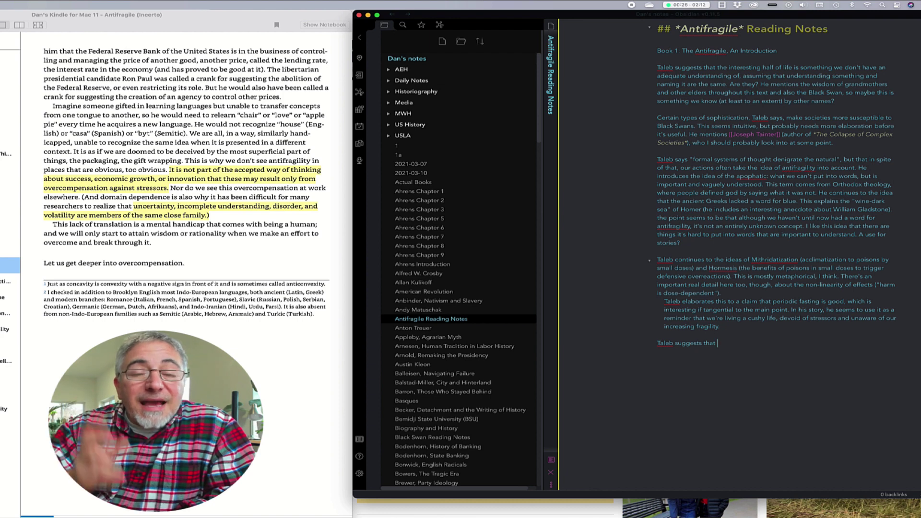
type("success")
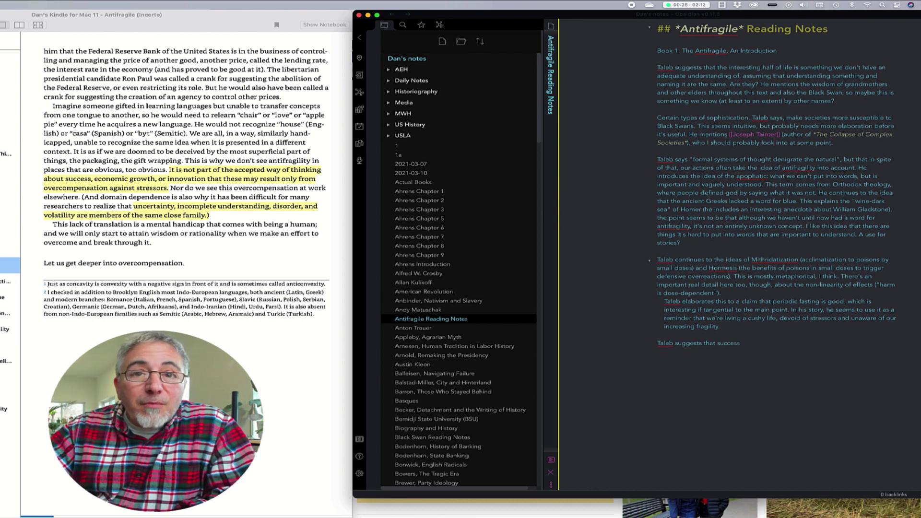
key("alt+Left")
type("\"")
key("End")
type(", economic growth")
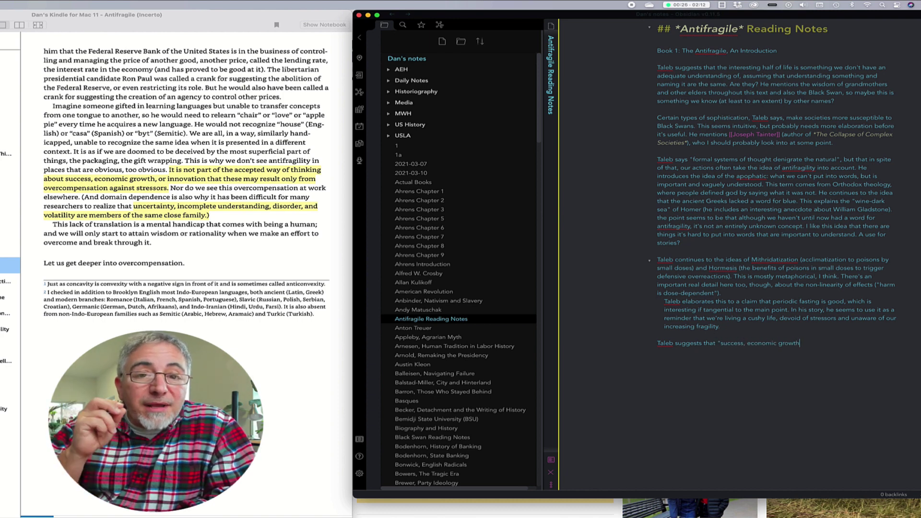
Step: Finish the quotation with ", or innovation...may result only from overcompensation against stressors."
type(", or innovation...ma")
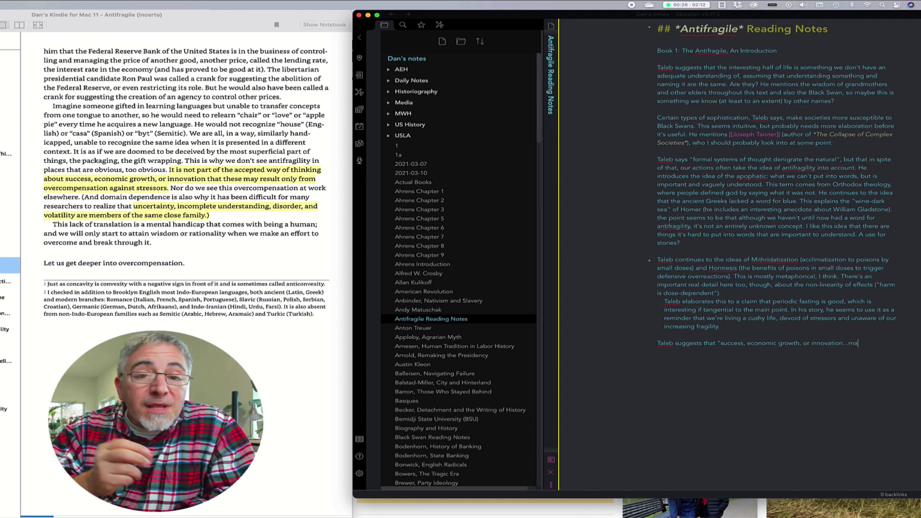
type("y result only from overcompensation agains")
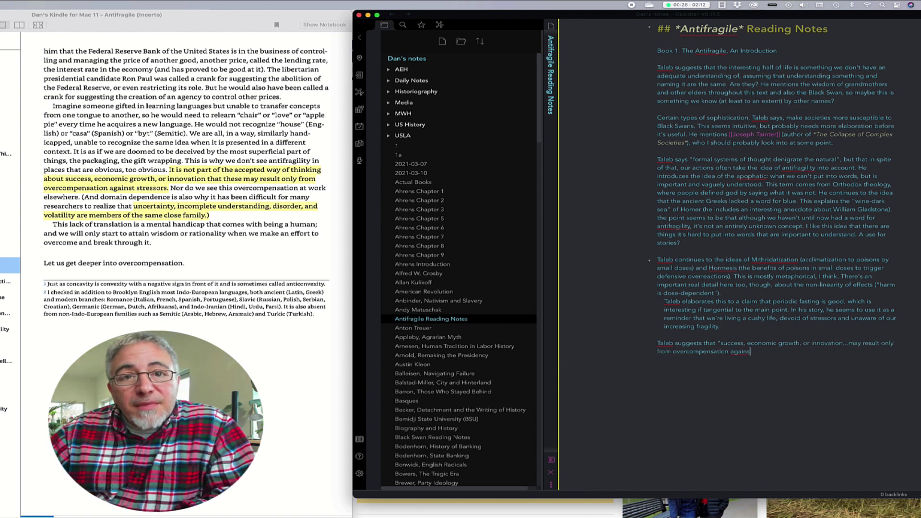
type("t sttressors.\" ")
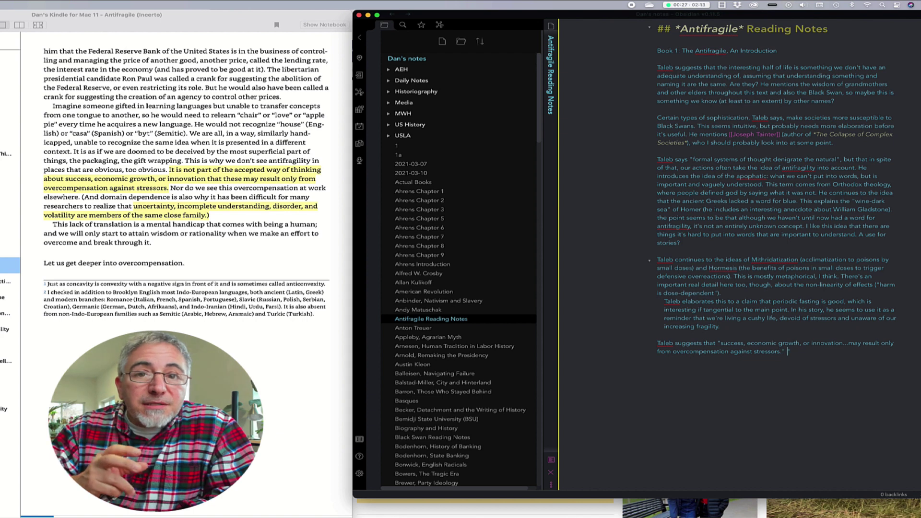
Step: Cite page 50 after the overcompensation quotation and start a comment reading "Certainly a vague recognition of this would"
type("(50) Certainly this would")
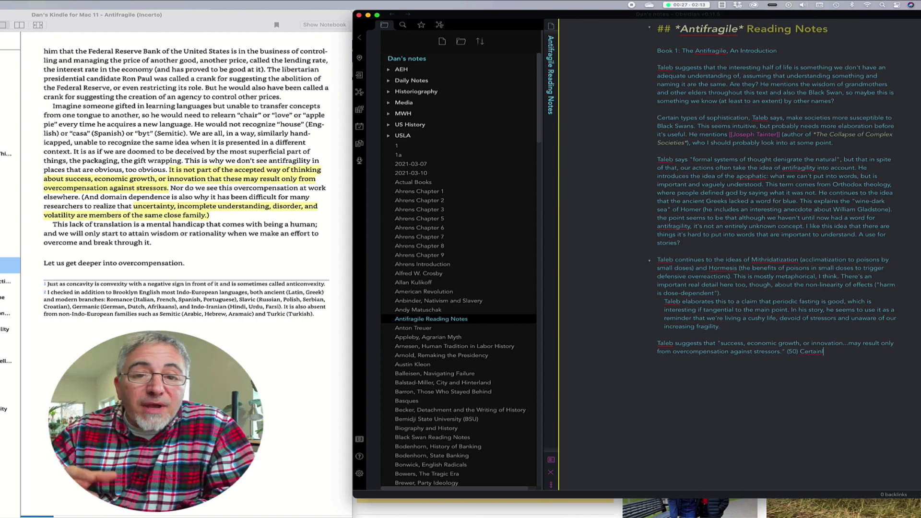
key("Left")
key("Left")
key("Left")
key("Left")
type("a vague recognition of")
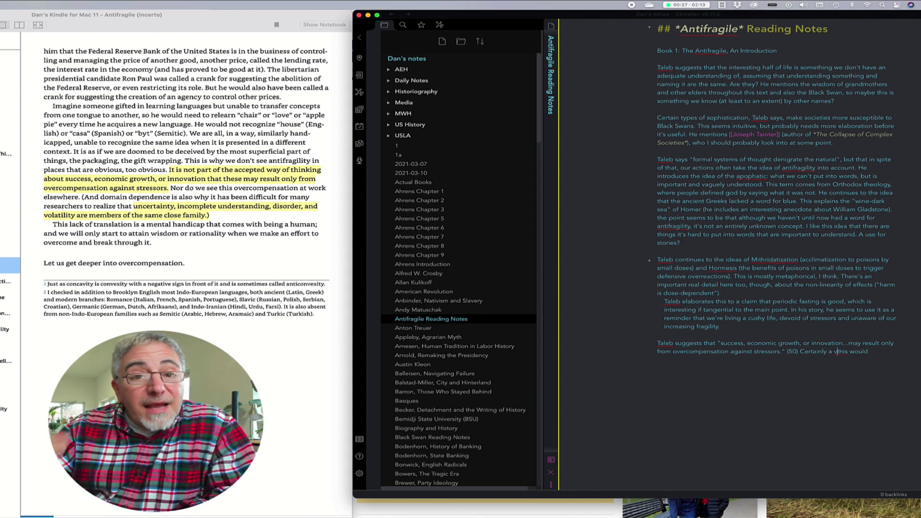
Step: Continue the comment with "help explain why we often tell stories of such events as hero's journeys."
key("Right")
key("Right")
key("Right")
key("Right")
key("Right")
key("Right")
key("Right")
key("Right")
key("Right")
key("Right")
key("Right")
type("help explain why we often tell stories of")
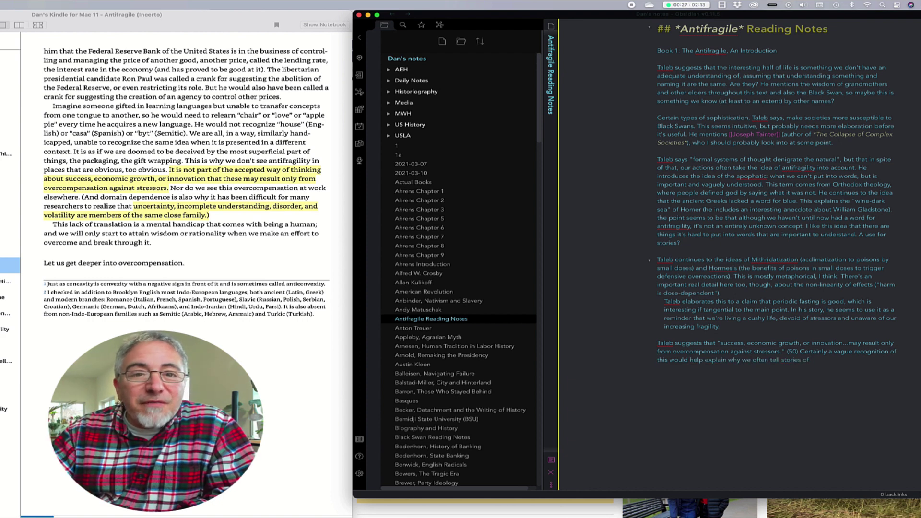
type(" such events as hero's journeys. ")
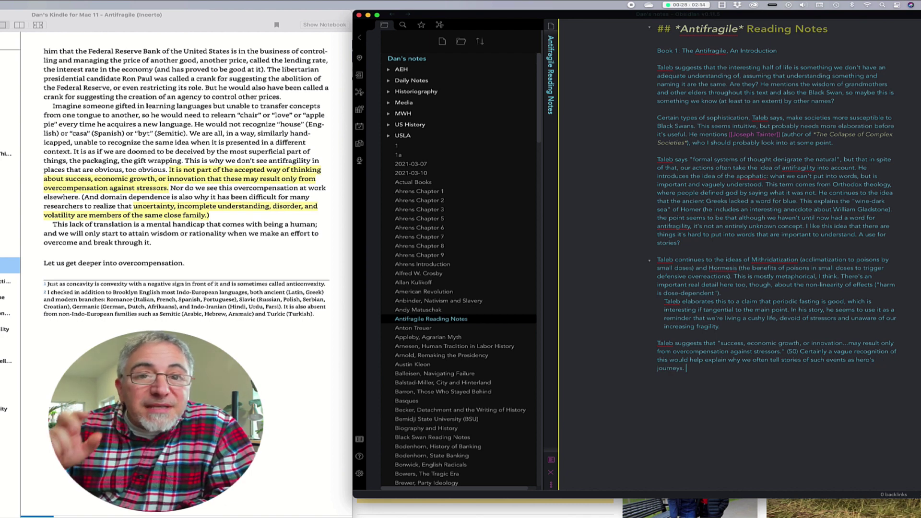
Step: Add "He mentions this in a discussion of "domain dependence", though." and check the preceding Kindle page on domain dependence
type("He mentions this ")
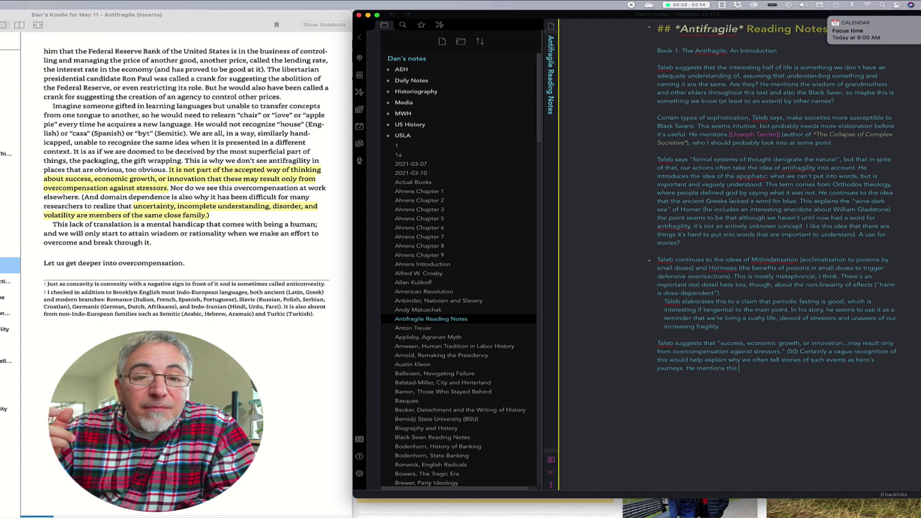
type("in a discussion of \"domain dependence\", tho")
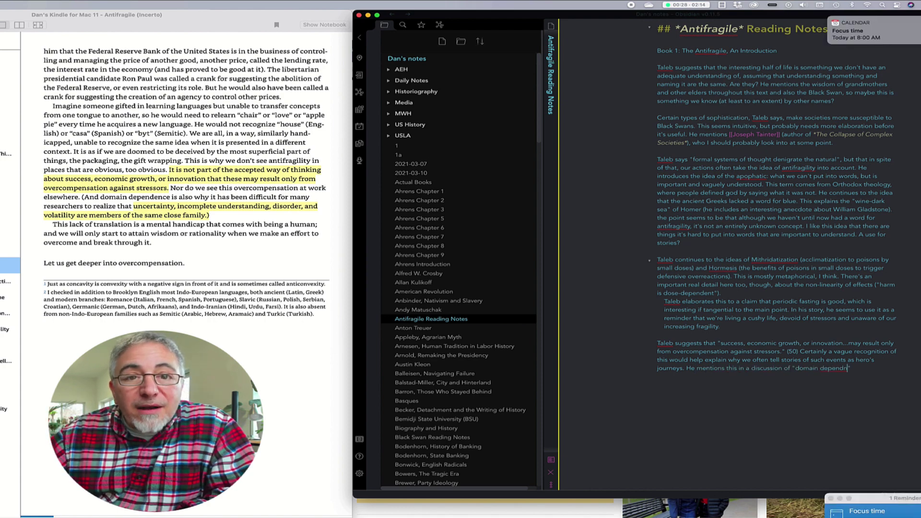
type("ugh.")
left_click(190, 190)
key("Left")
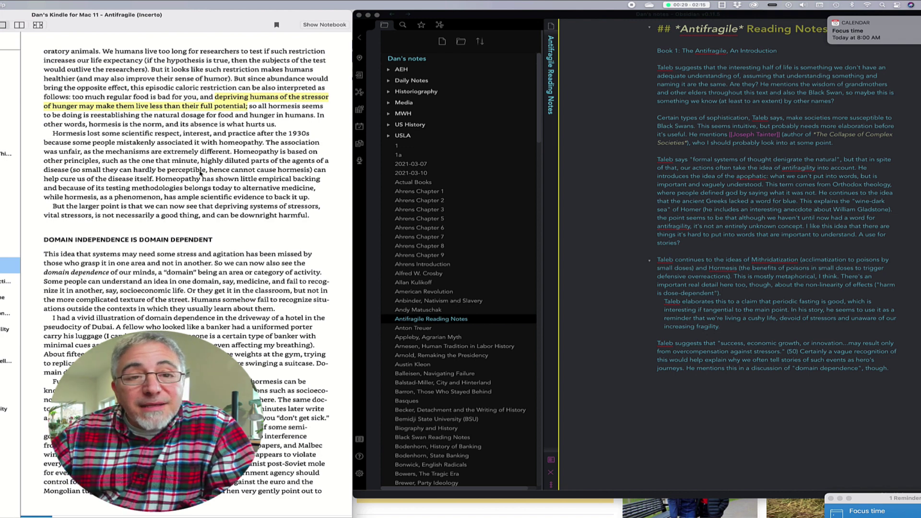
left_click(896, 371)
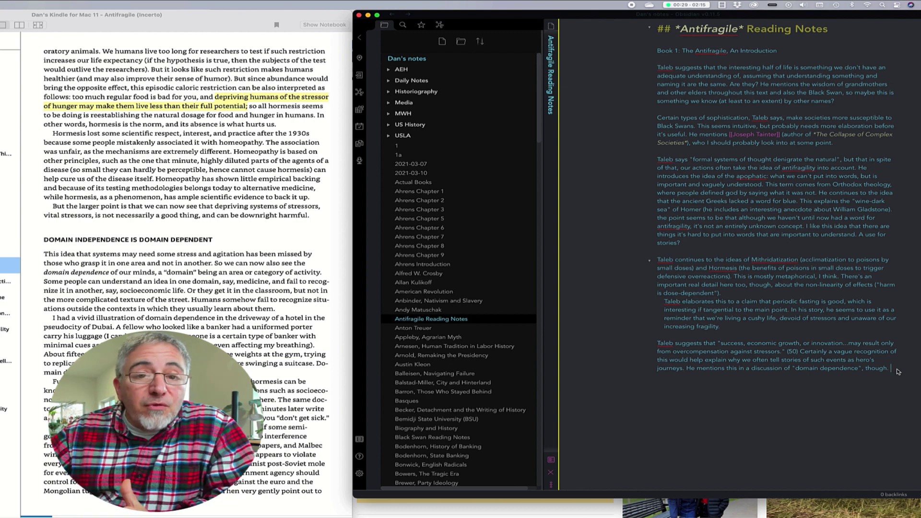
left_click(293, 298)
key("Right")
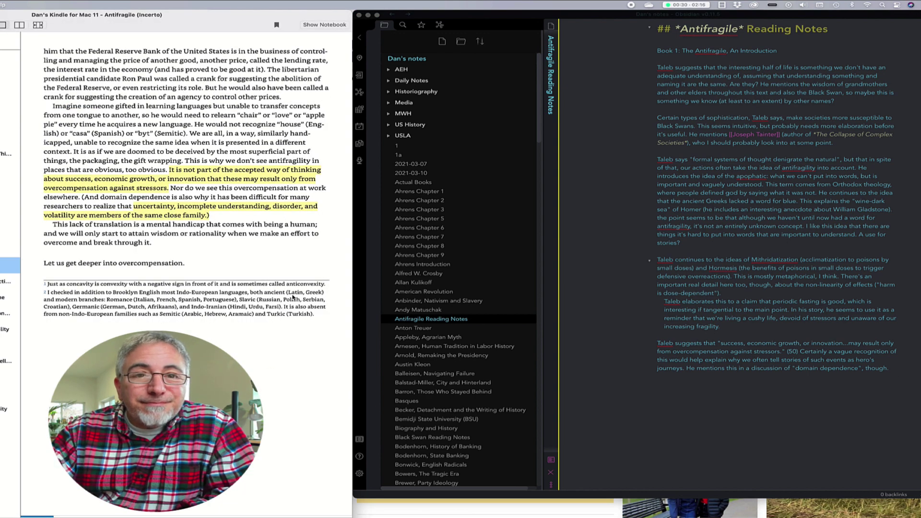
Step: Add the comment "I think the idea about domains is an interesting one and probably more significant than his examples"
left_click(902, 369)
type("I think the")
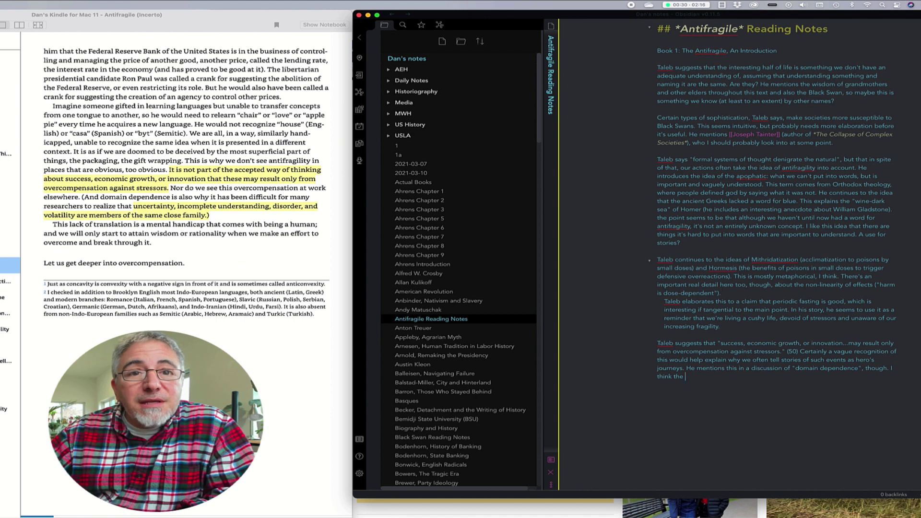
type(" idea")
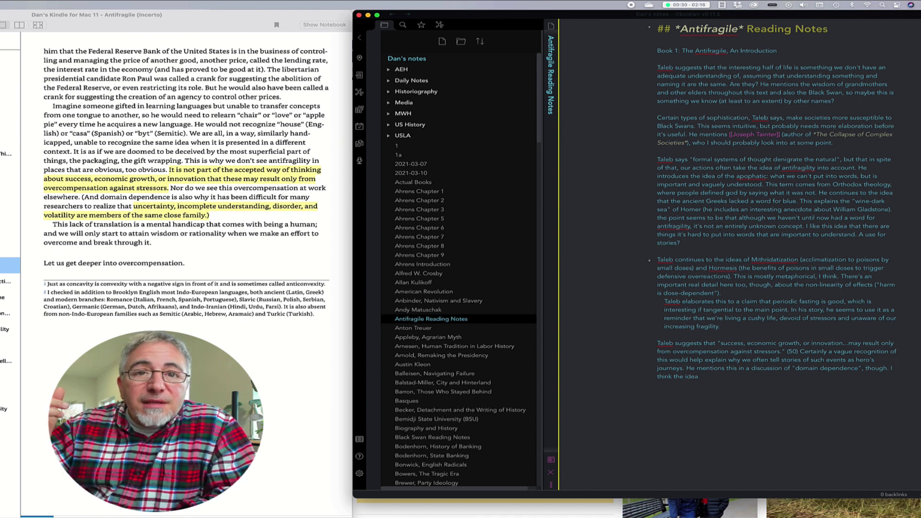
type(" about domains is an interesting one and")
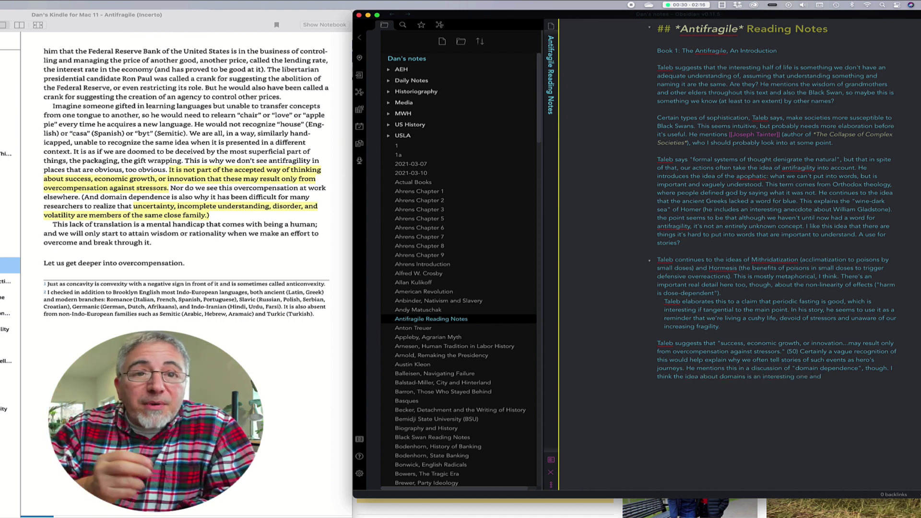
type(" probably more significant than his examples")
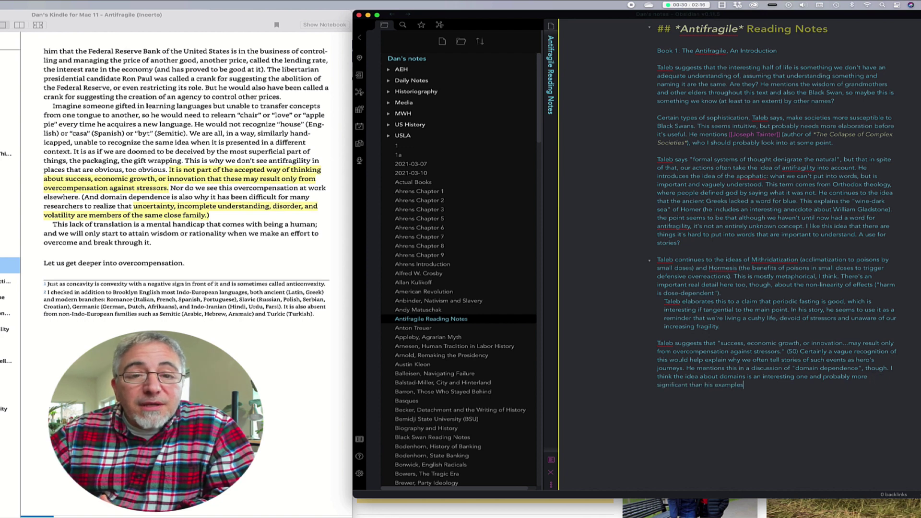
Step: Continue with "of the rich dudes that don't want to carry their luggage but then head to the gym. I think it takes some rigor to map out"
type(" of the rich dudes that don't want to carry their")
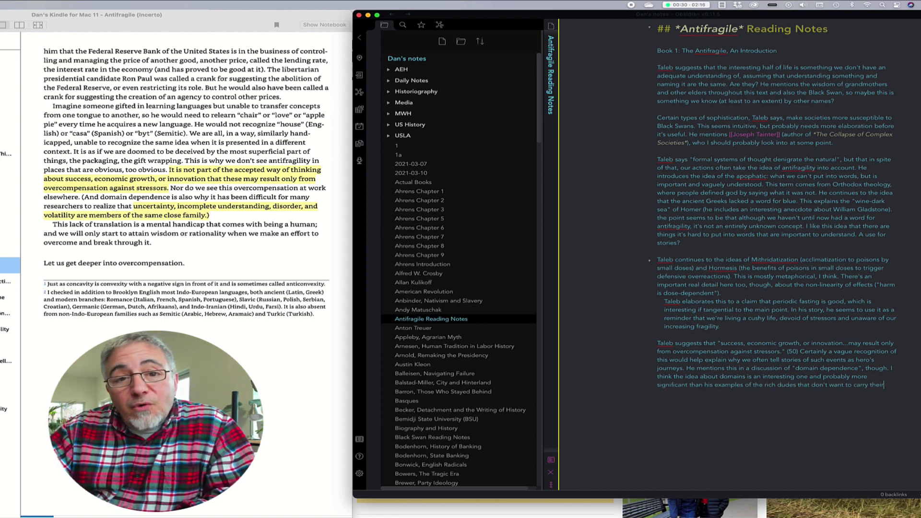
type(" luggage but then head to the gym. ")
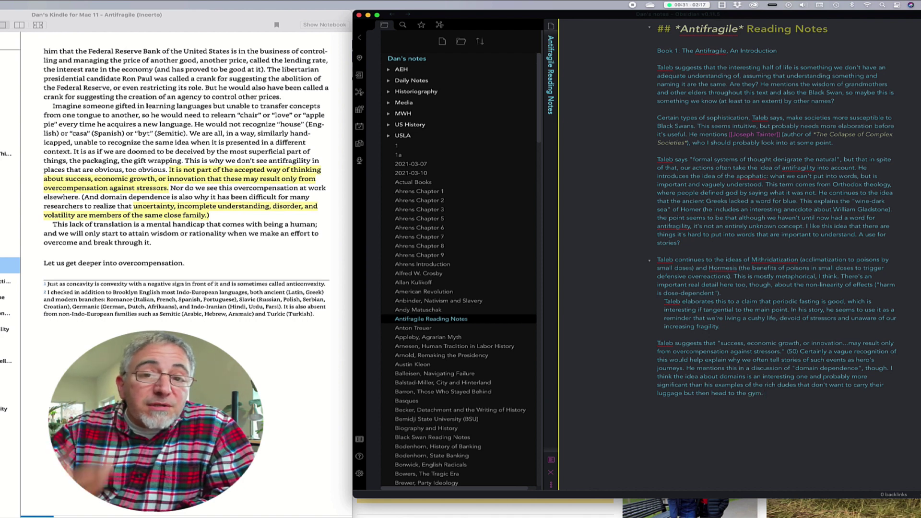
type("I tyhink")
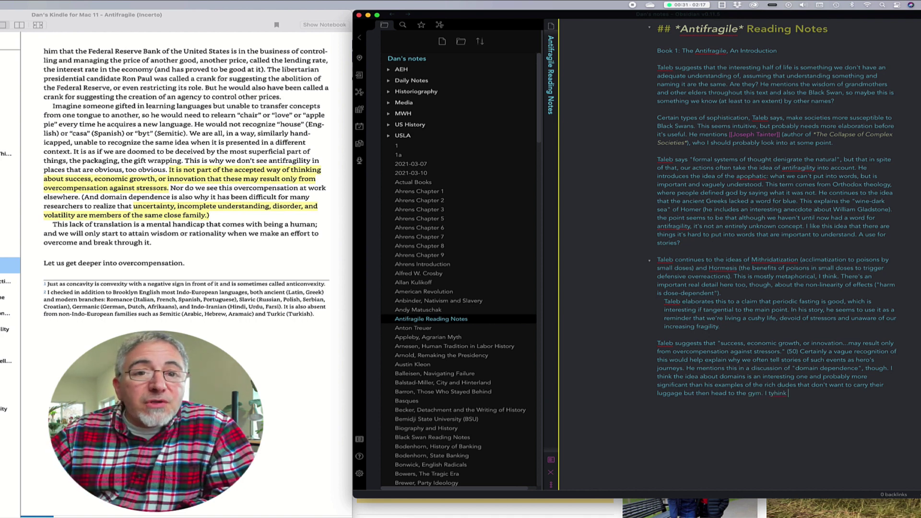
key("BackSpace")
key("BackSpace")
key("BackSpace")
key("BackSpace")
key("BackSpace")
type("hink it takes some rigor to map out e")
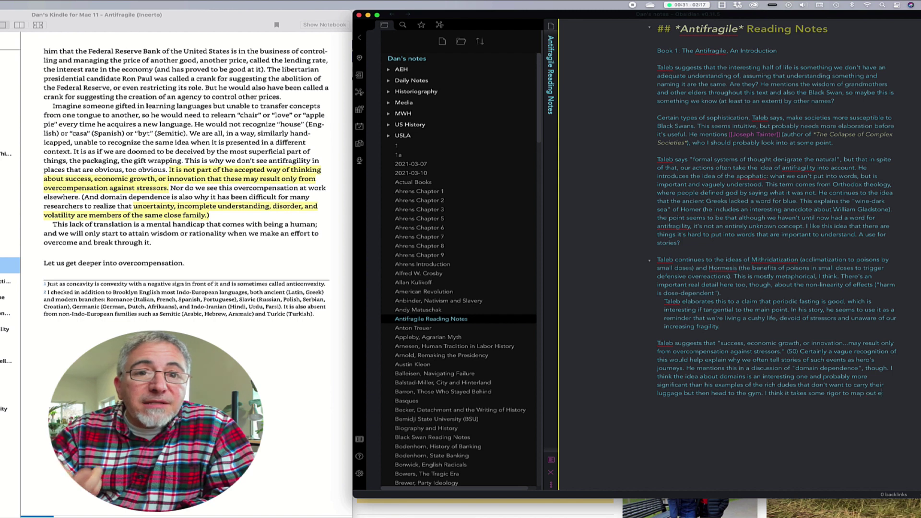
Step: Finish the sentence with "exactly where an idea is useful in its own right, where it's a useful metaphor, and where it may actually hinder understanding."
type("xactly where an idea is useful")
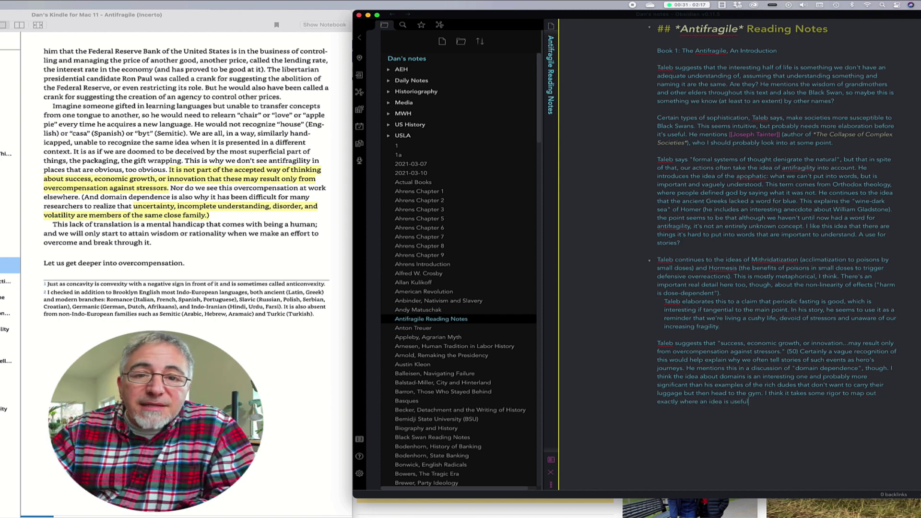
type(" in its own right, where it's a useful metaphor, a")
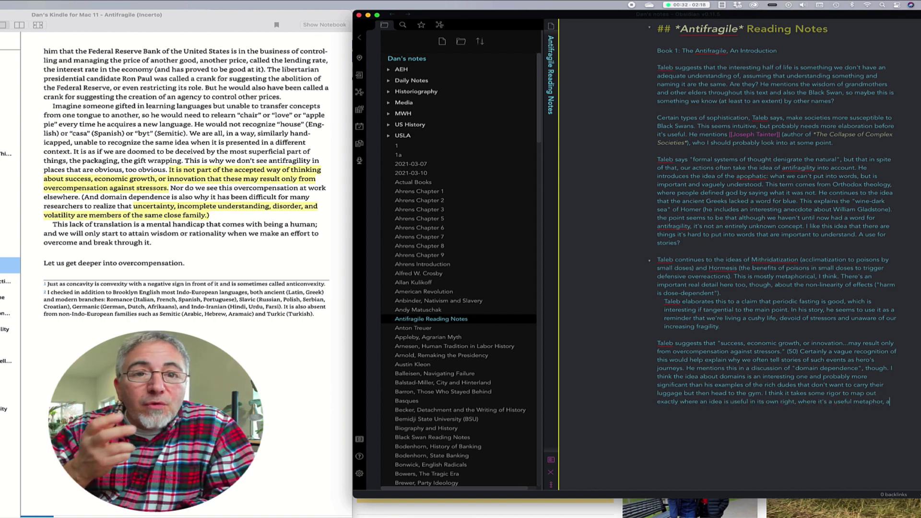
type("nd where it may actually hinder understanding.")
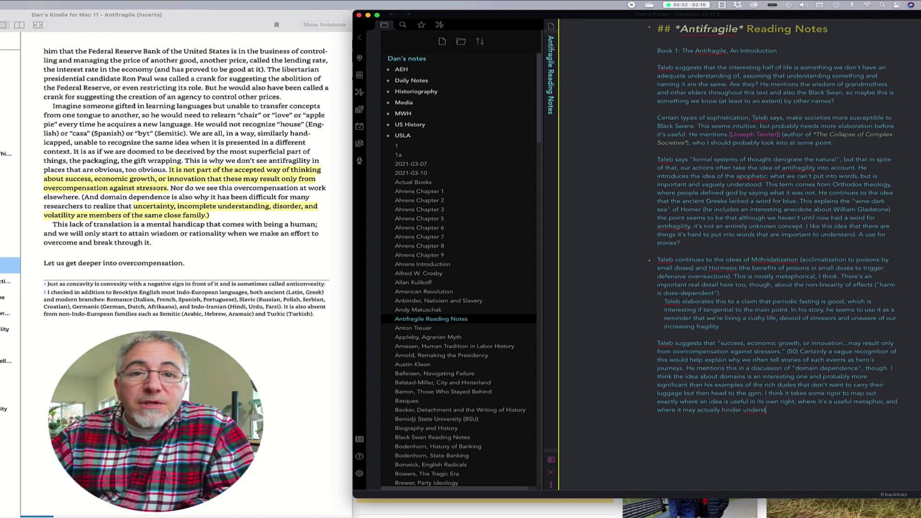
Step: Capitalize "domains" in the comment, turn it into the note link [[Domains]], and open a new line after the paragraph
left_click(724, 376)
key("BackSpace")
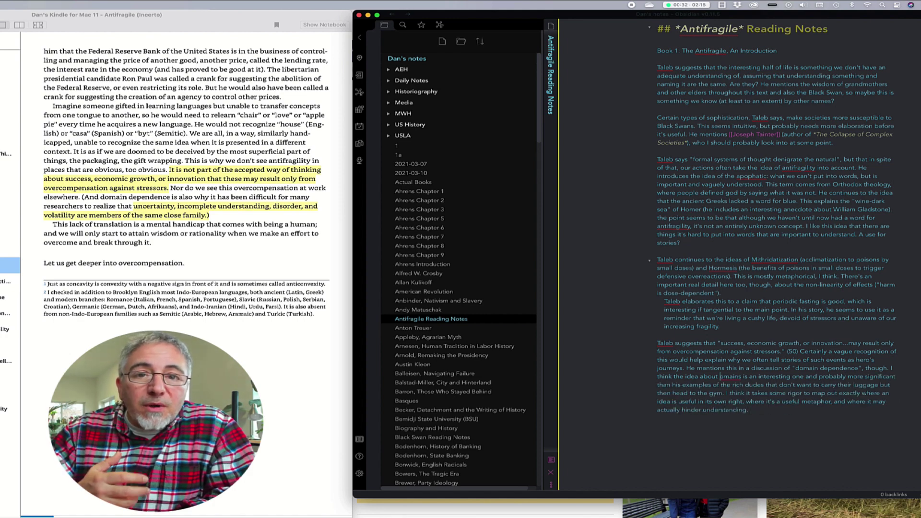
type("D")
left_click_drag(720, 377, 747, 377)
type("[[")
left_click(808, 413)
key("Return")
Step: Turn to the Kindle page opening Chapter 2 and begin a new note paragraph with "Overcompensation is an interesting idea."
left_click(293, 245)
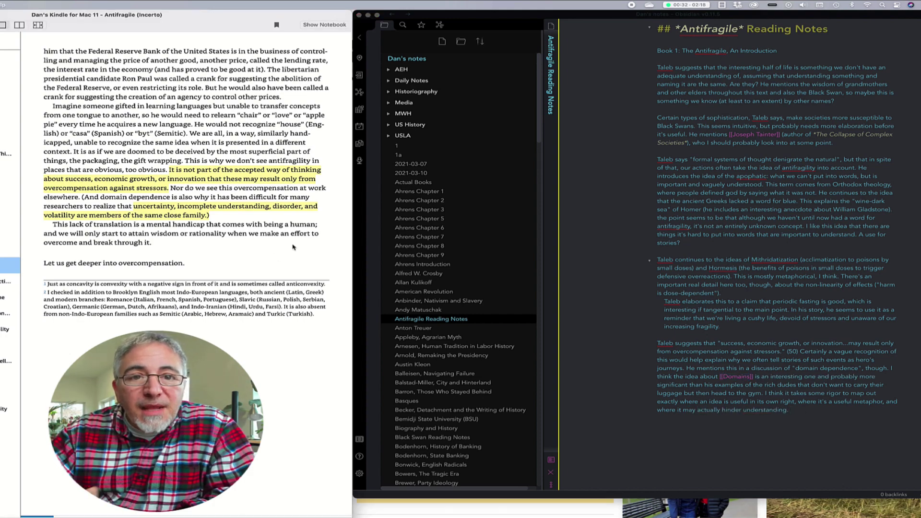
key("Right")
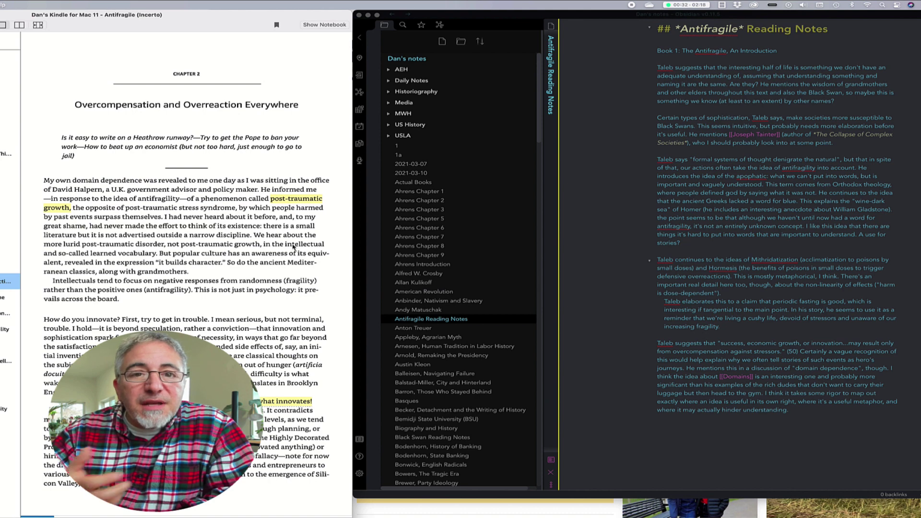
left_click(668, 430)
type("Overcompensation ")
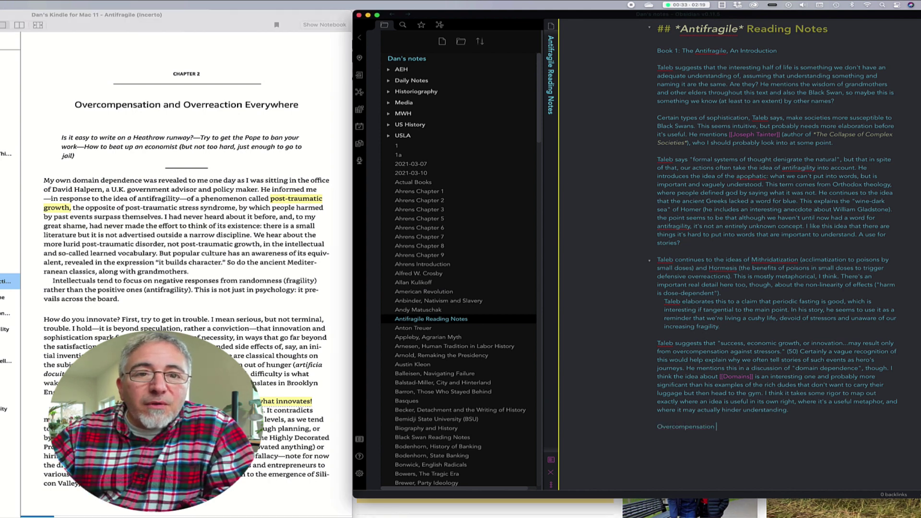
type("is an interesting ")
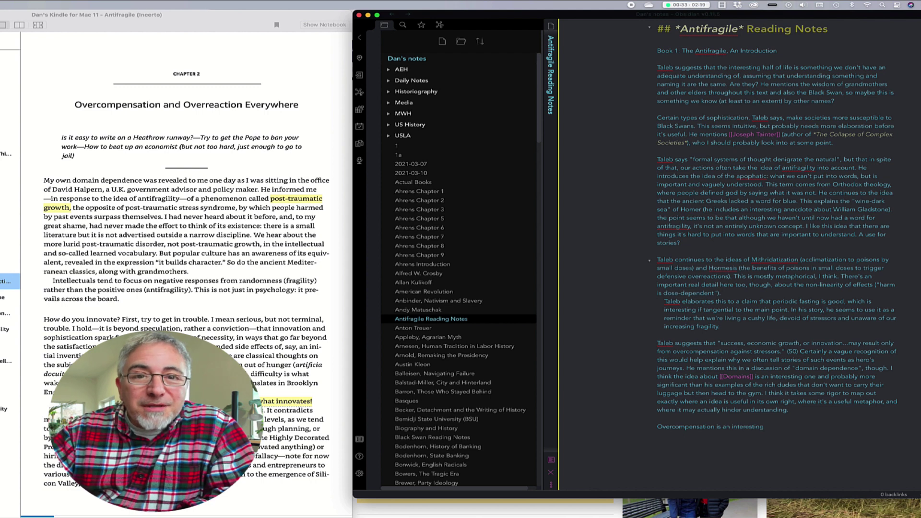
type("idea.")
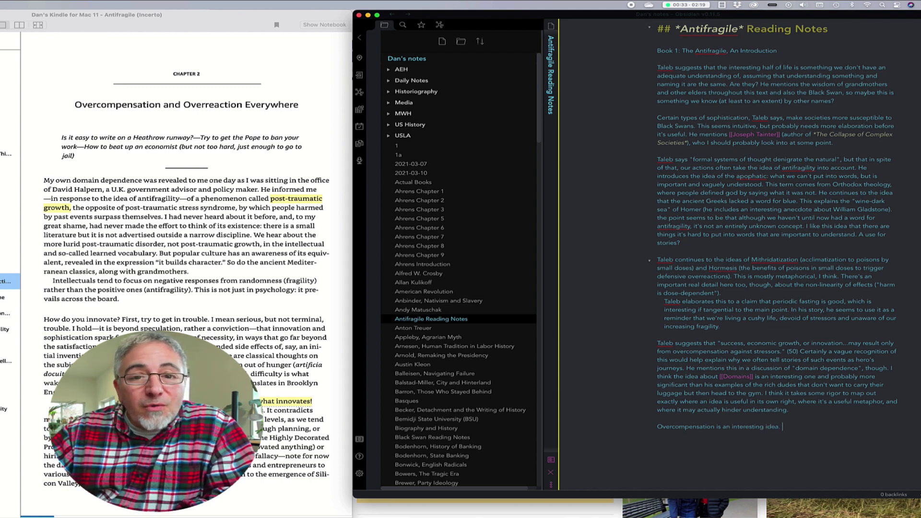
Step: Continue with "Again, its effect is non-linear (can't write on the Heathrow runway), but in a line that got 4,500 highlights in"
type(" Again, its effect is non-linear")
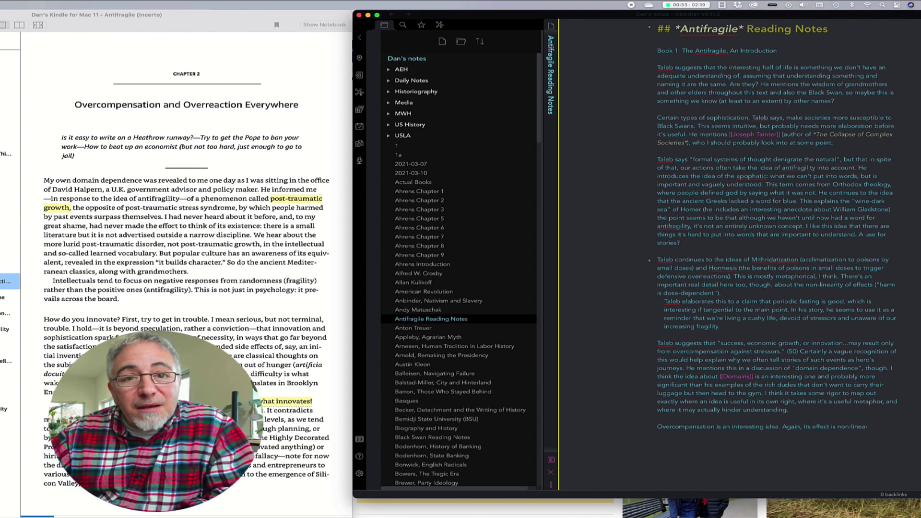
type(" (can't write on the Heathrow runway)")
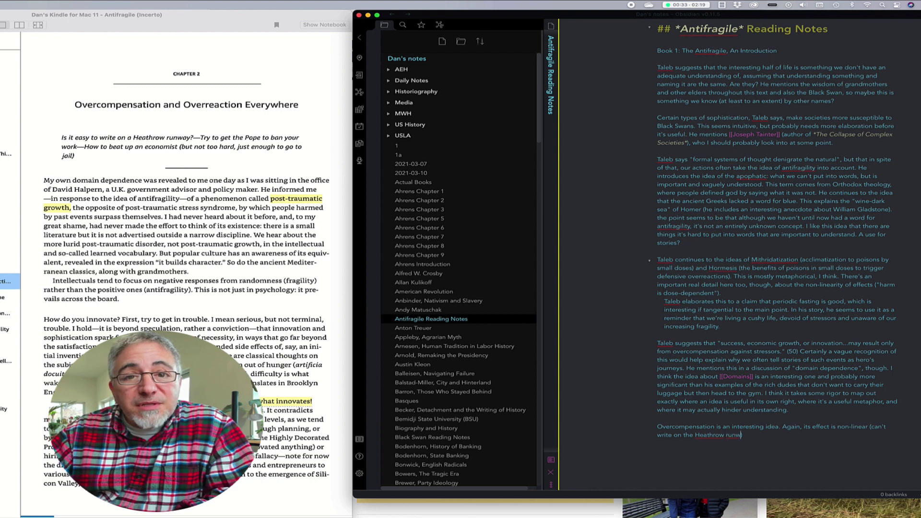
type(", but in")
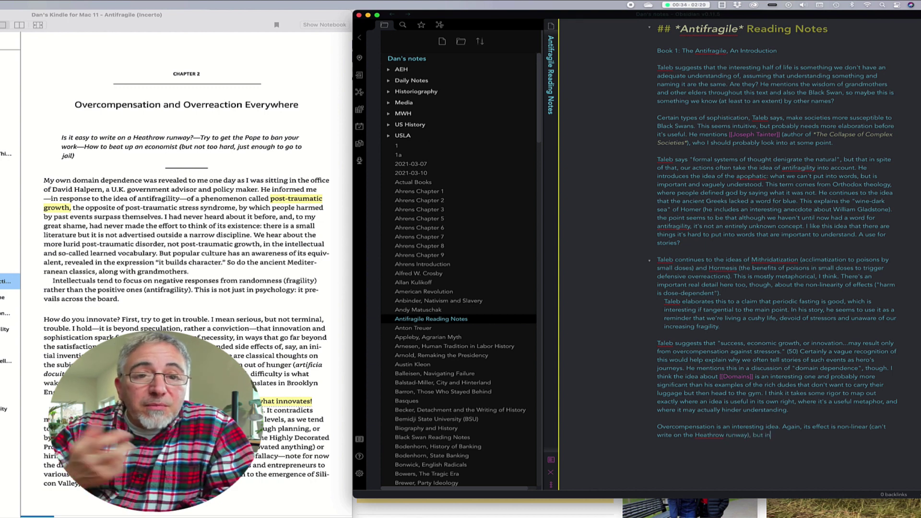
type(" a")
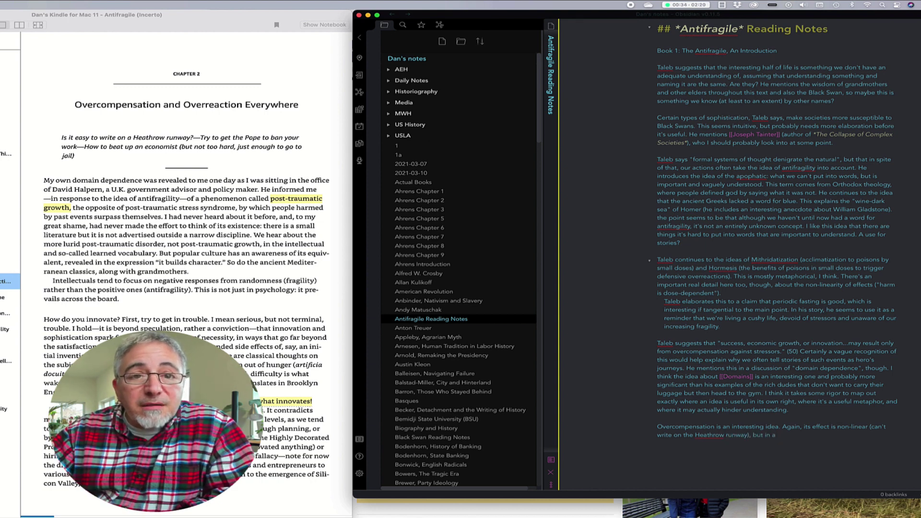
type(" line that got 4,500 highlights in Kin")
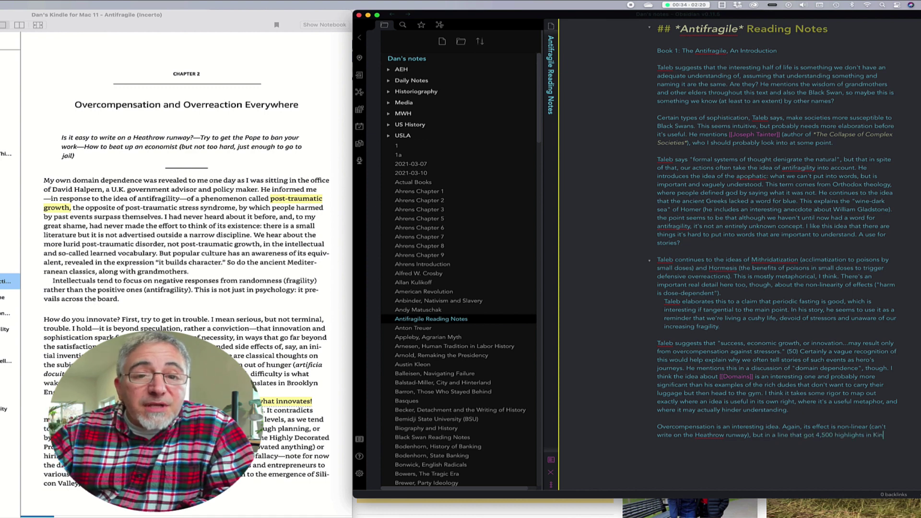
Step: Complete the sentence with "Kindle, Taleb said "The excess energy released from overreaction to setbacks is what innovates!" (52)"
type("dle, Taleb said \"The excess energy released from over")
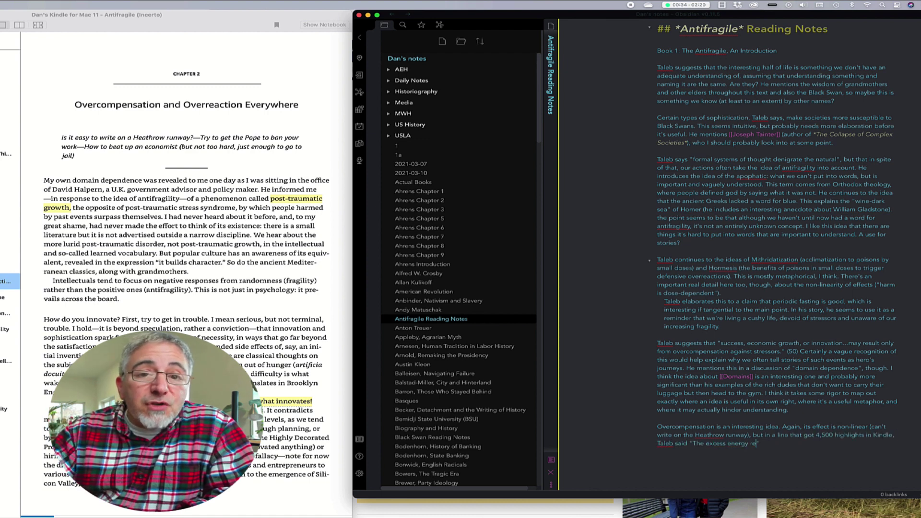
type("reaction to setbacks is what innov")
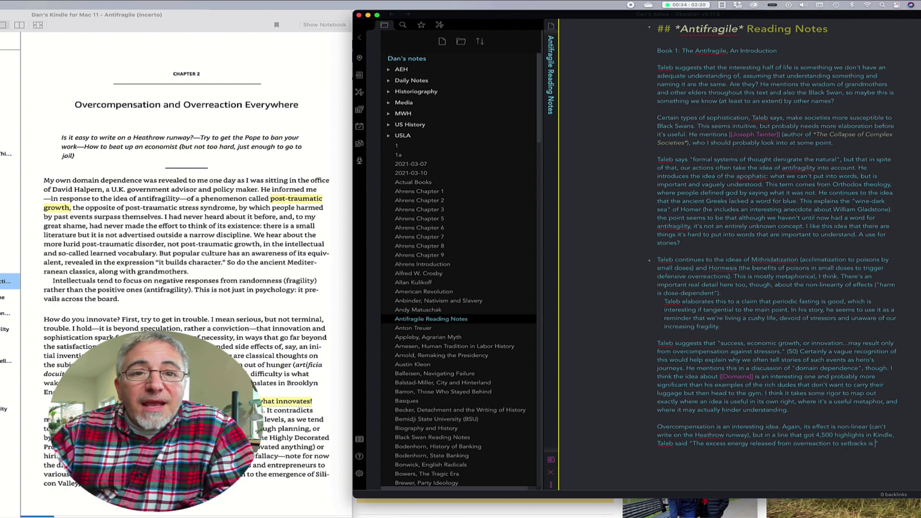
type("ates!\" (52")
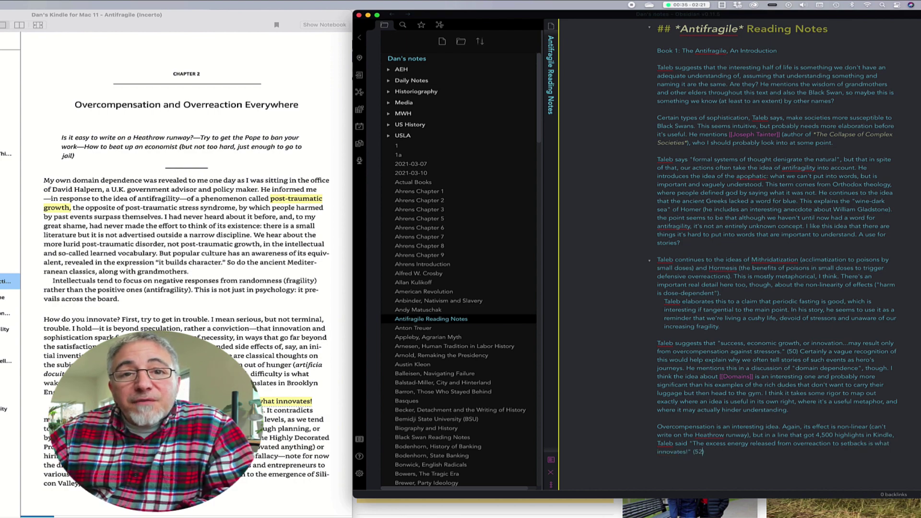
Step: Turn the word "Overcompensation" at the start of the new paragraph into a note link and return to the Kindle page
double_click(710, 426)
type("[[")
left_click(238, 299)
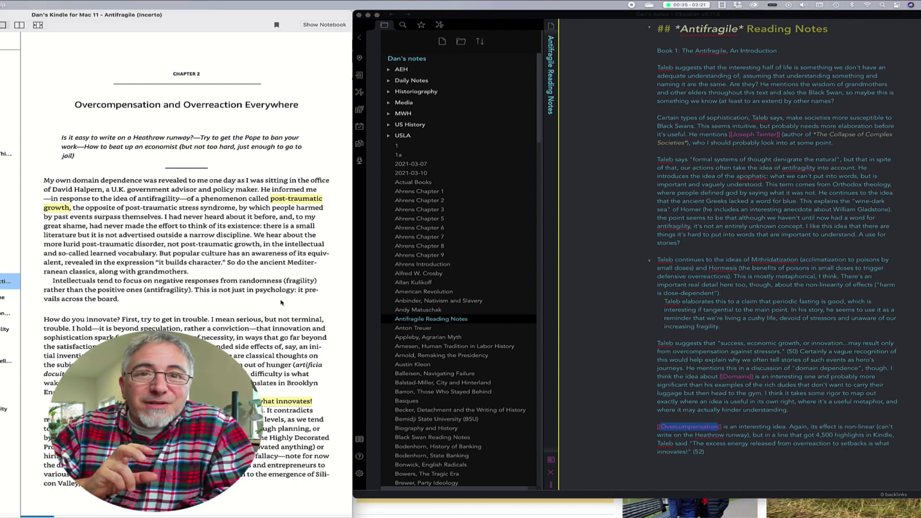
Step: Turn to the next Kindle page and add "Conversely, having it too easy can weaken us, as the race horse that trains against lesser rivals."
key("Right")
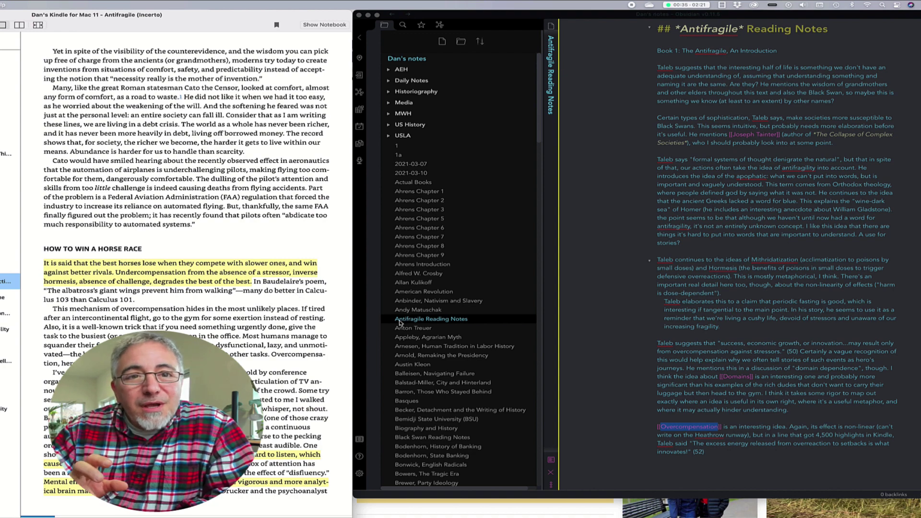
left_click(760, 456)
type("Conversely, having it too")
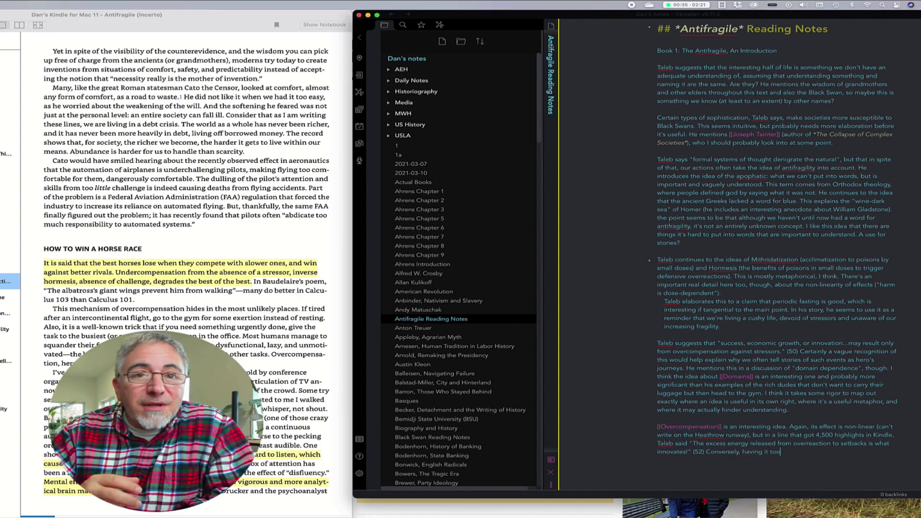
type(" easy can weaken us, as the race hor")
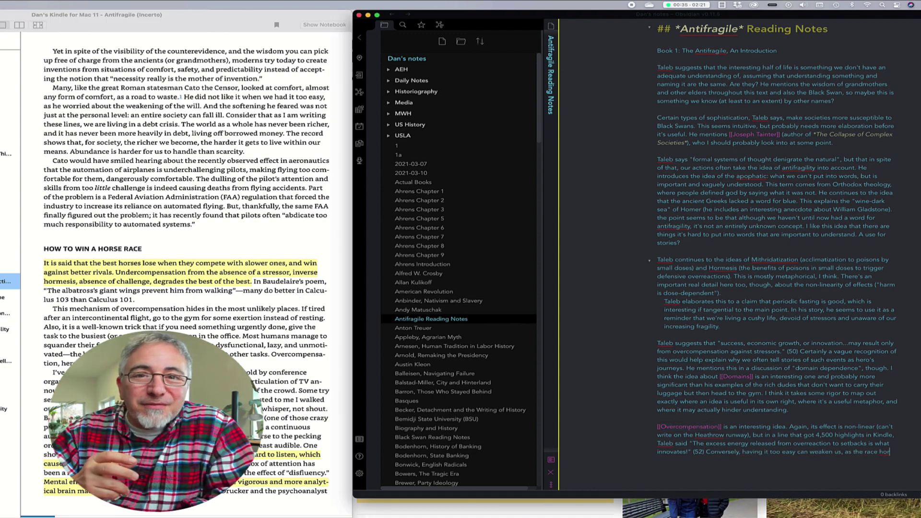
type("se that trains against lesser rival")
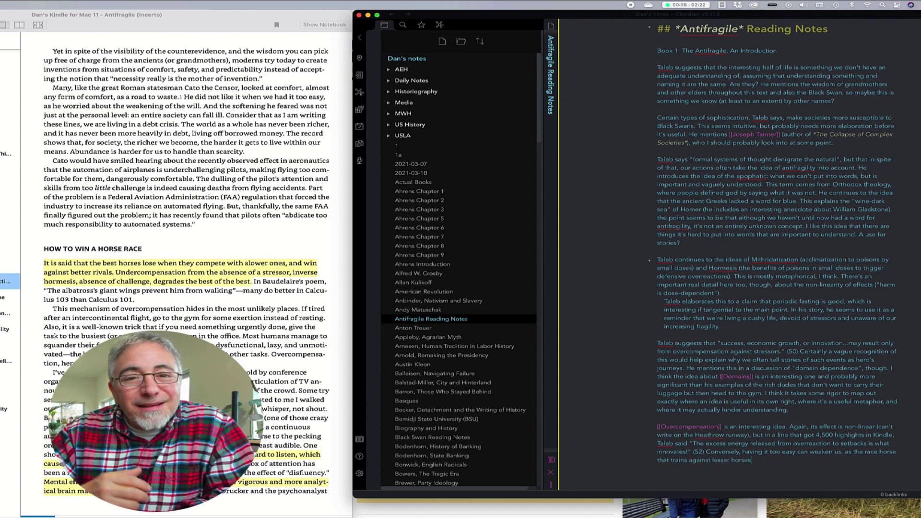
type("s. ")
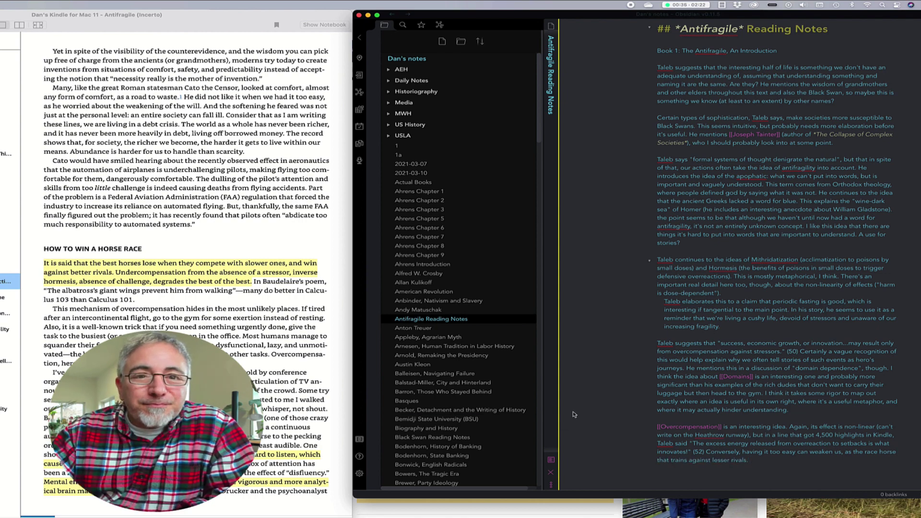
Step: Add "The idea is interesting that if you introduce a slight distraction or speak softly, people will not only have to try harder to hear you but"
type("The idea that if you introduce a s")
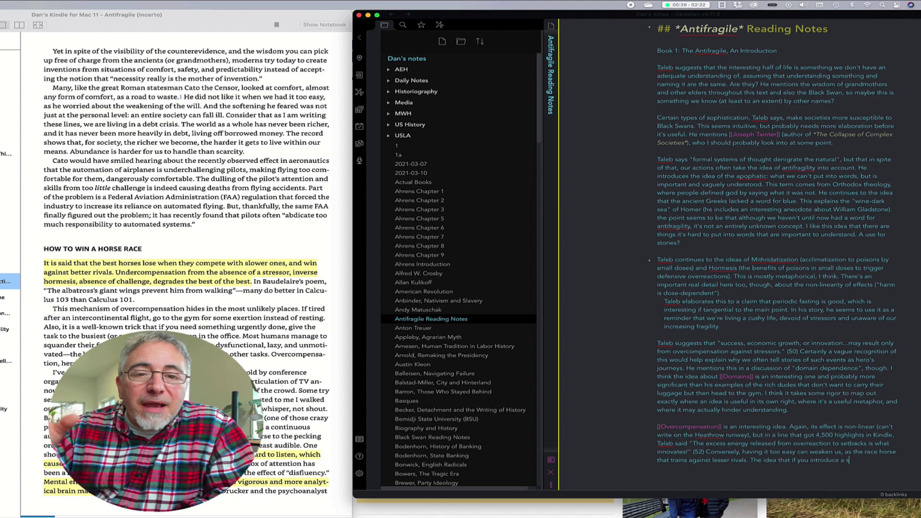
type("light distraction or speak softly, people")
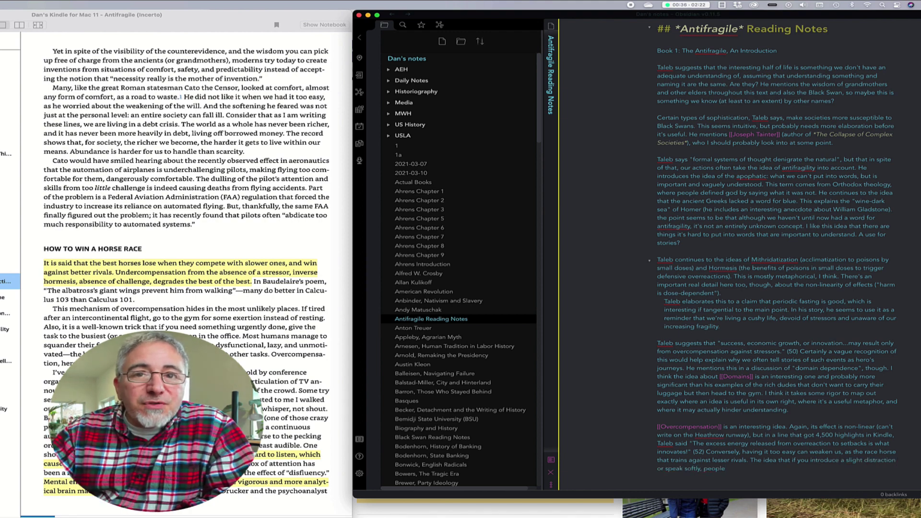
type("interesting")
key("super+Down")
type("will no")
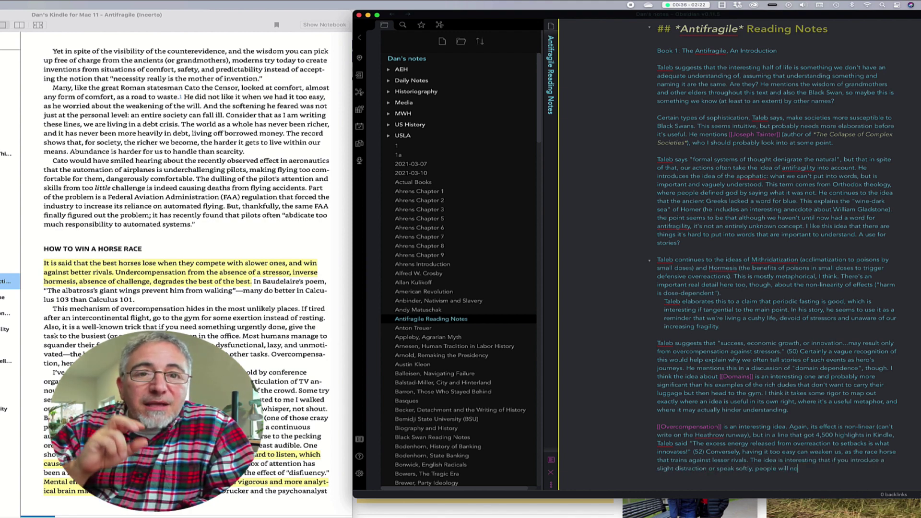
type("t only have to try harder to hear you but")
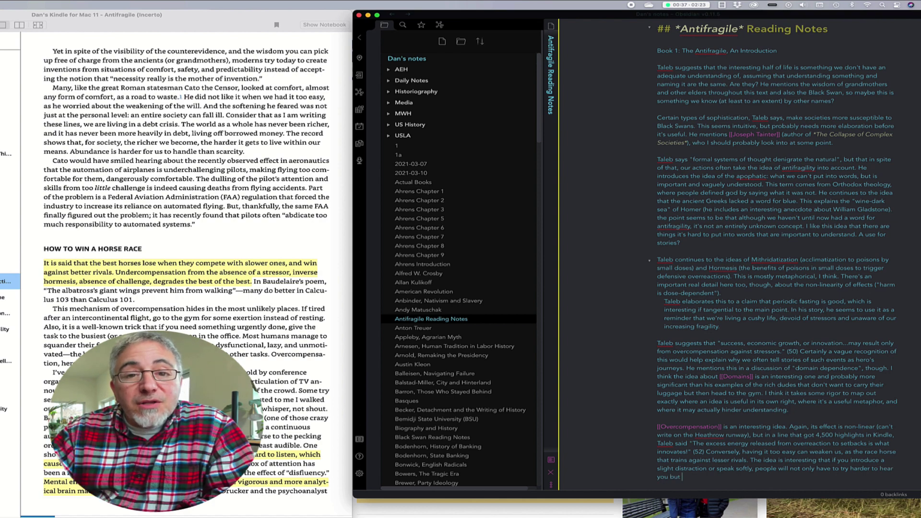
Step: Continue with "that the "effort moves us into higher gear, activating more vigorous and more analytical brain machinery." (52)"
type(" that the \"effort moves us into ")
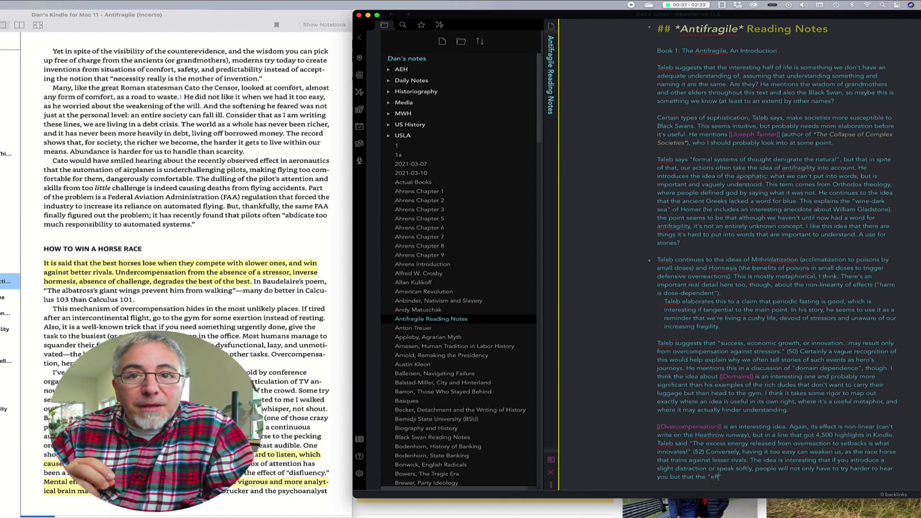
type("higher gear, a")
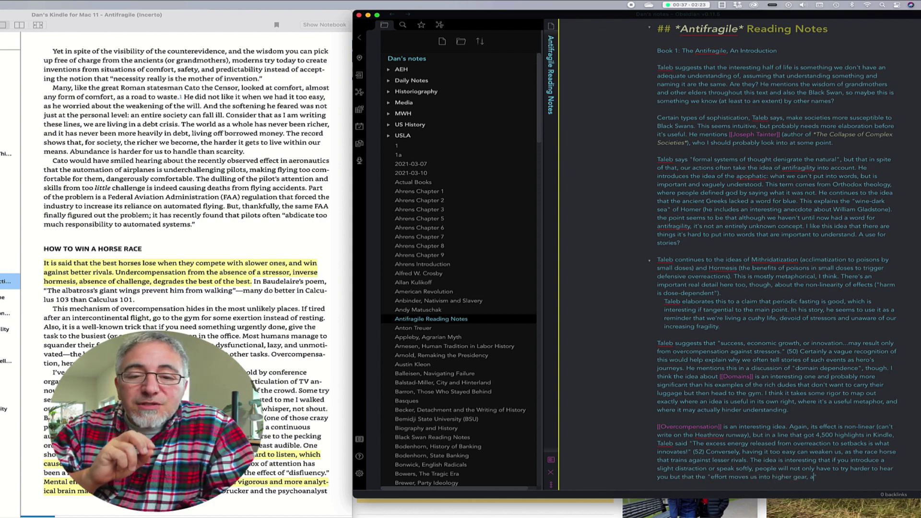
type("ctivating more vifgorous and more analytical brain machin")
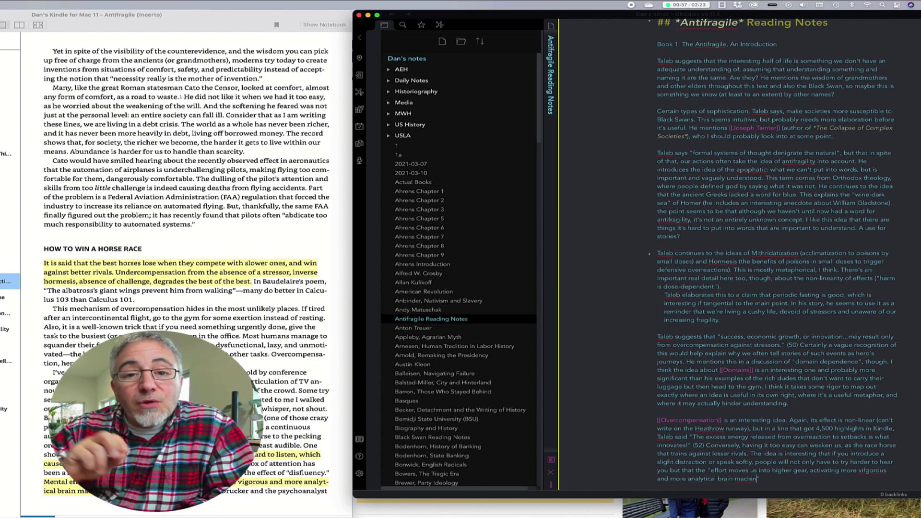
type("ery.")
left_click(868, 472)
key("BackSpace")
left_click(824, 480)
type("(52")
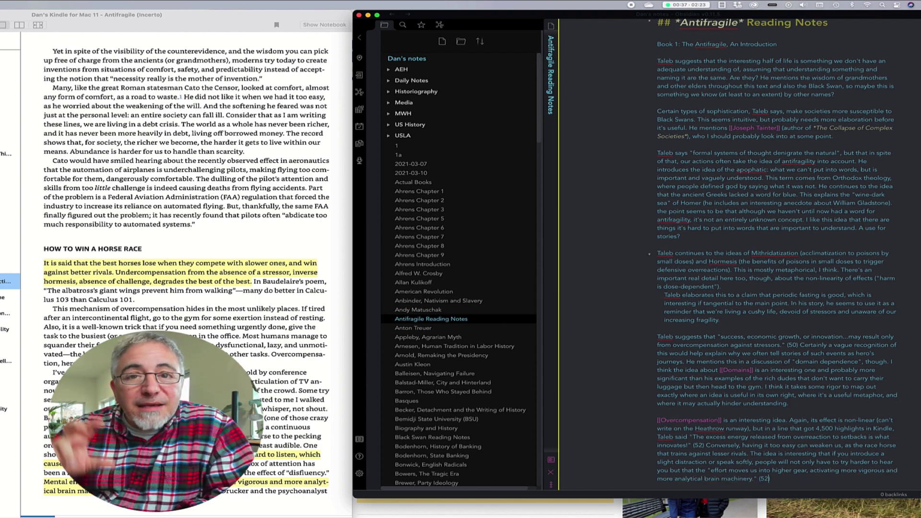
Step: Correct the citation to (53) and add "I wonder if there's a way to combine this insight with some "framing" and some of the ideas from"
key("BackSpace")
type("3) I wonder if there's a way to com")
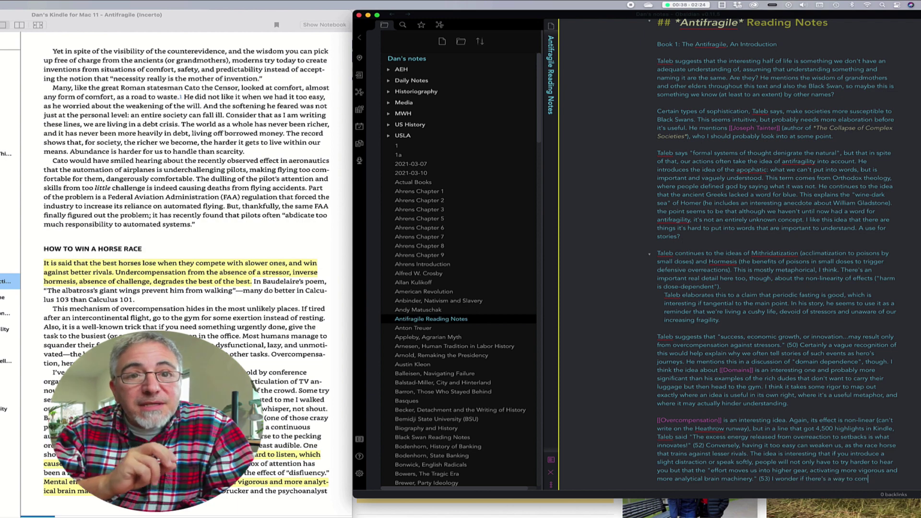
type("bine this insight with some \"framing\" and some of the ideas from")
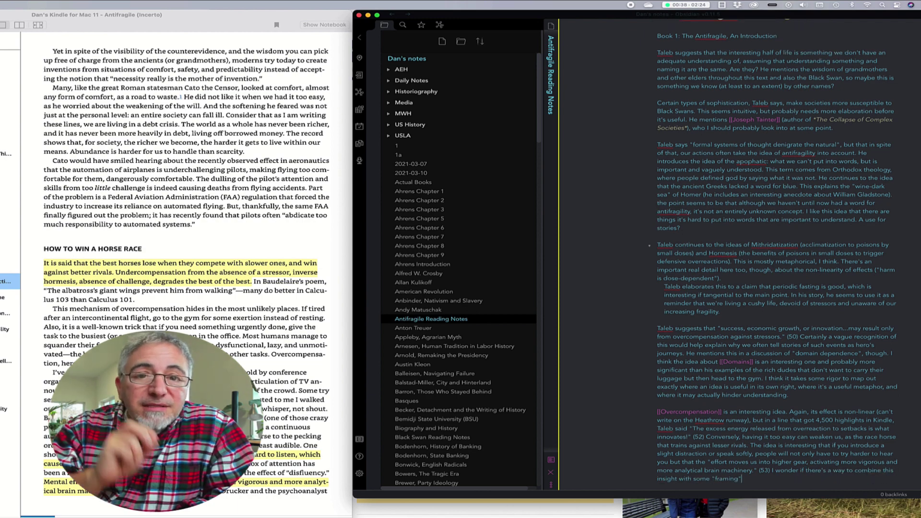
Step: Finish the question with "*Nudge* to improve students' classroom results?" and turn to the next Kindle page
type(" *Nudge*")
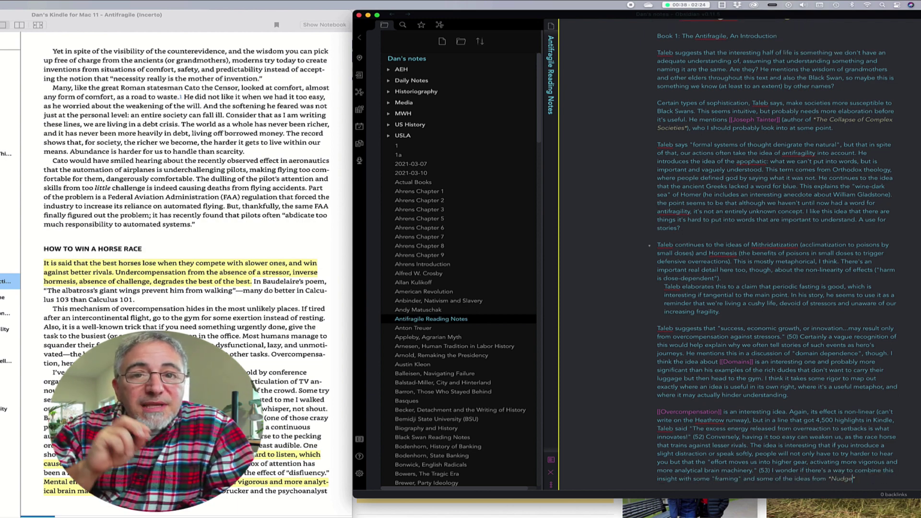
type(" to improve students' classroom results?")
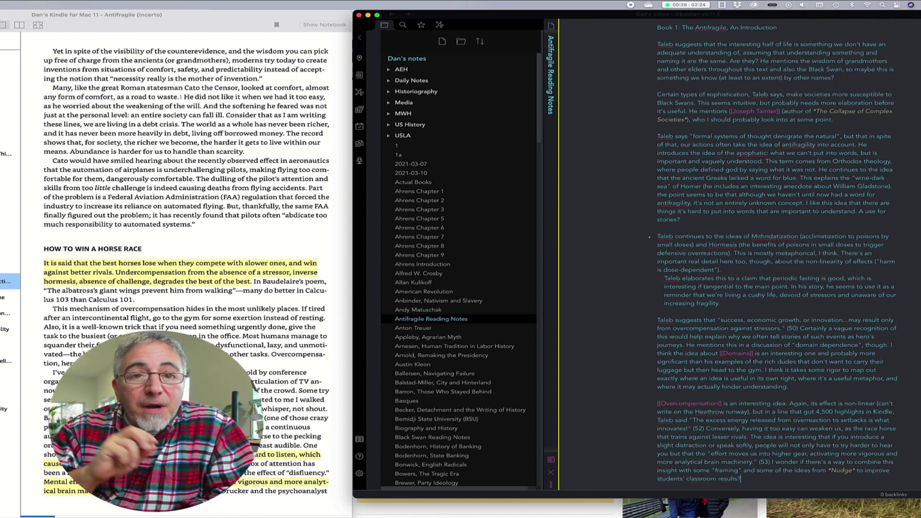
scroll(802, 405, "down", 4)
left_click(263, 359)
key("Right")
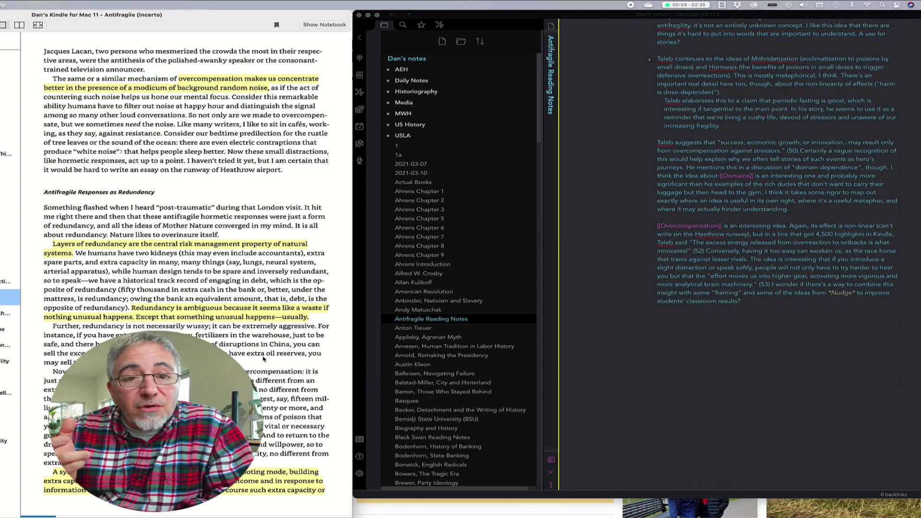
Step: Start a new note paragraph with "Redundancy, Taleb says, is the "central risk management property of natural systems." (55) Two eyes, two kidneys, etc."
left_click(704, 328)
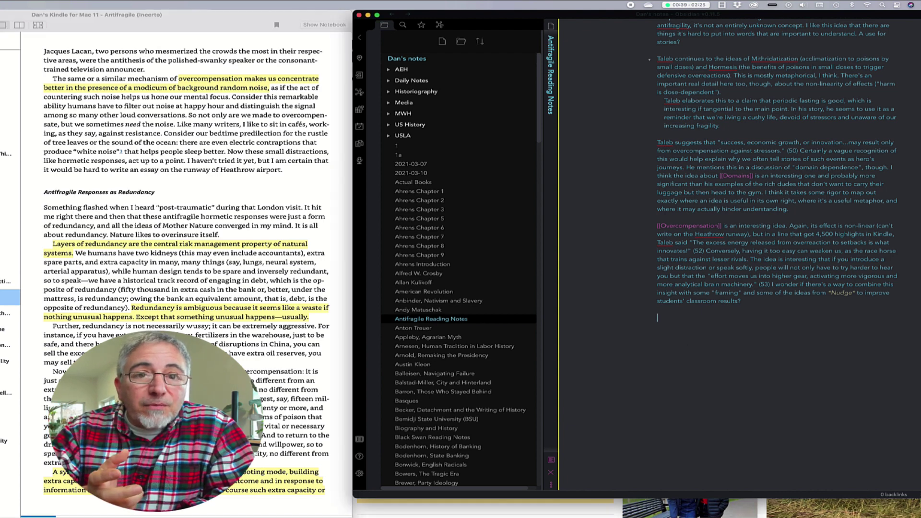
key("Return")
key("Return")
type("Redundancy]], Tal")
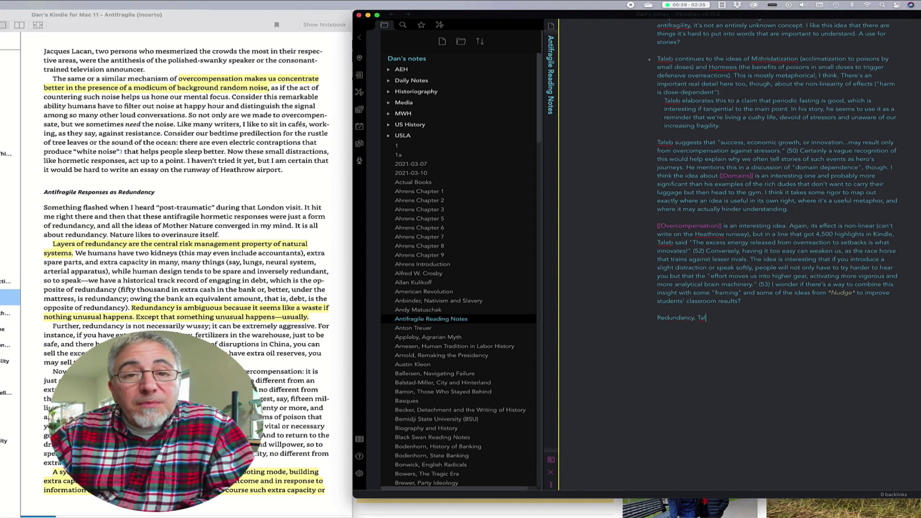
type("eb says, is the \"central risk management property of natural systems.")
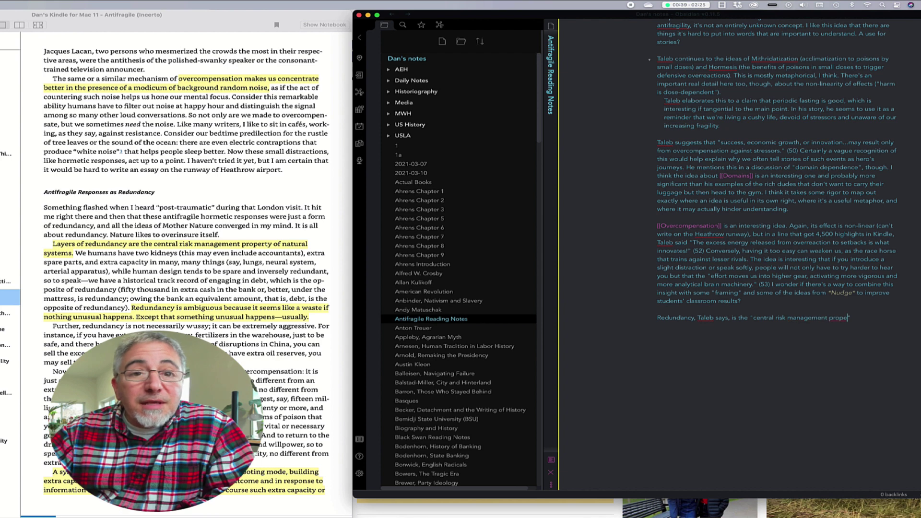
type("\" (55")
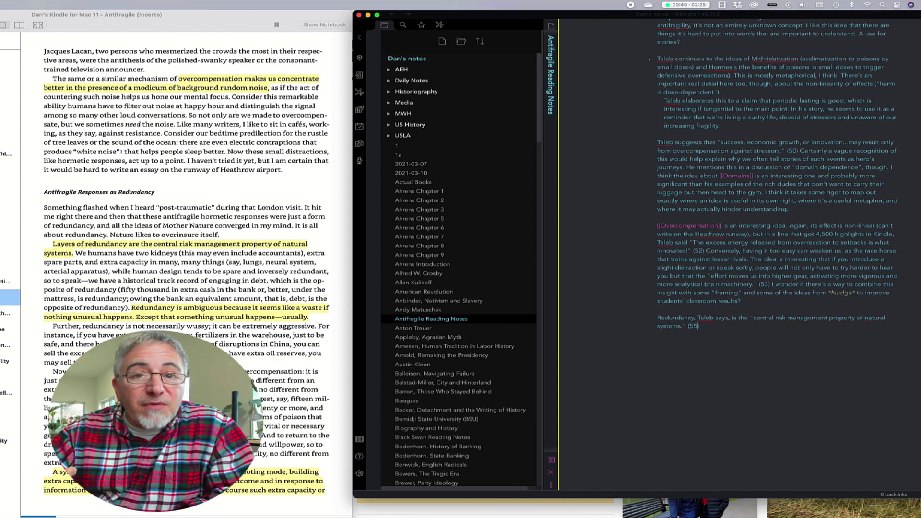
type(") Two eyes, two kidneys, etc.")
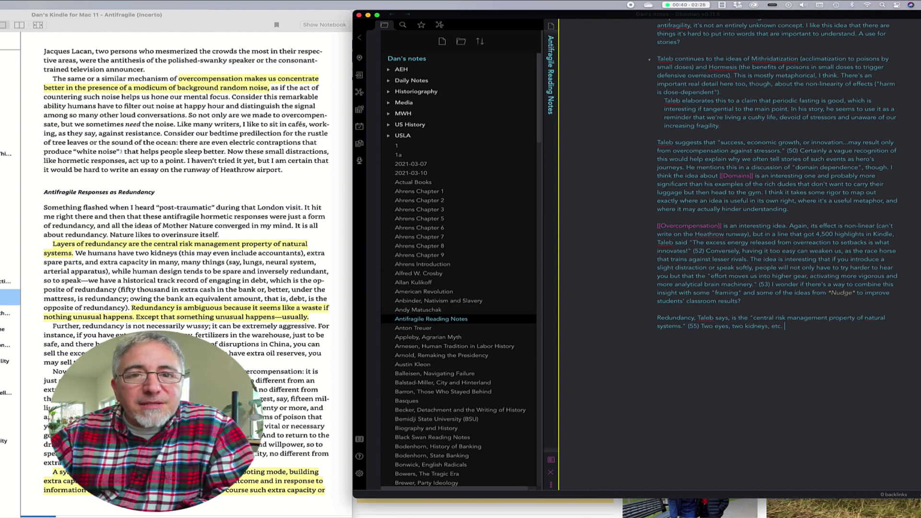
Step: Continue the paragraph with "This can seem inefficient, until some accident demonstrates the increased "fitness" of the"
type(" This can seem inefficient")
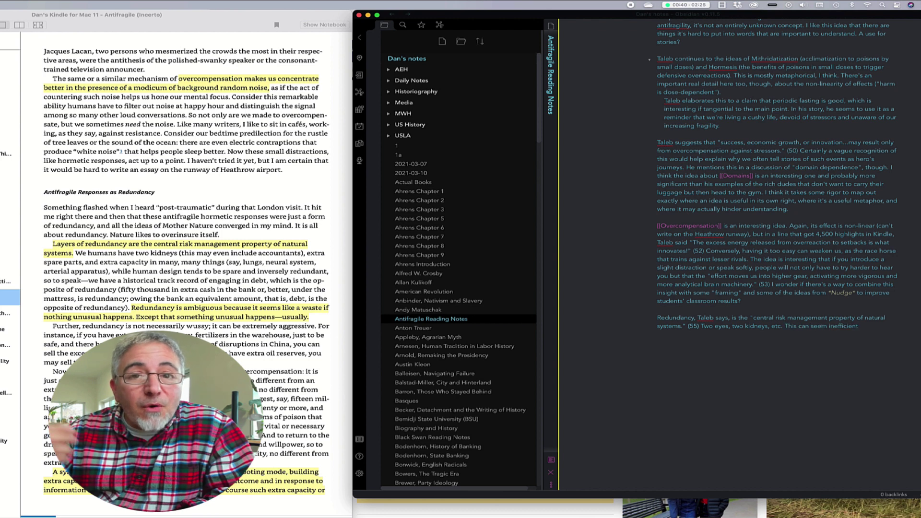
type(", until some accident")
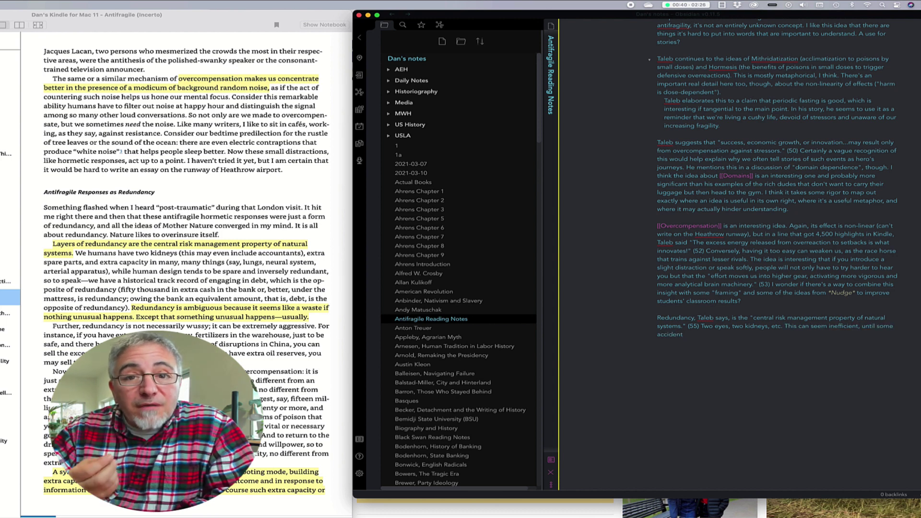
type(" demonstrates the increased ")
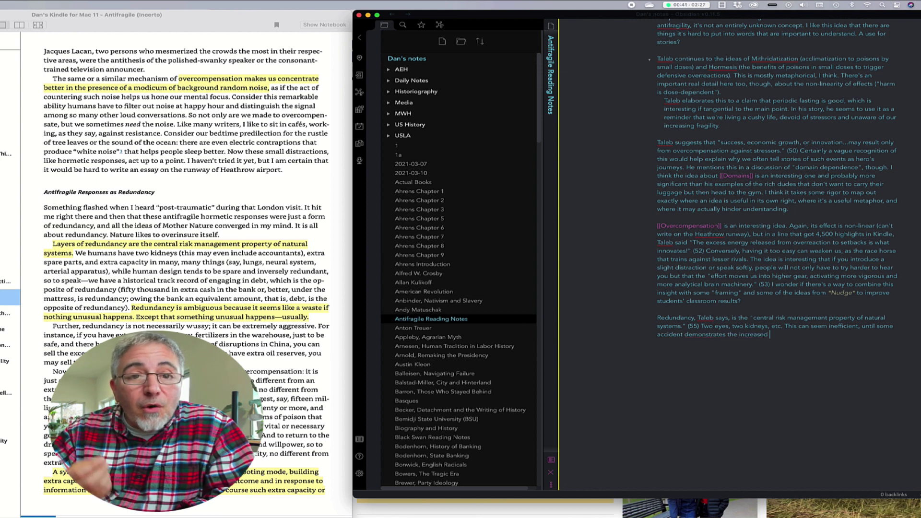
type("\"fitness\" ")
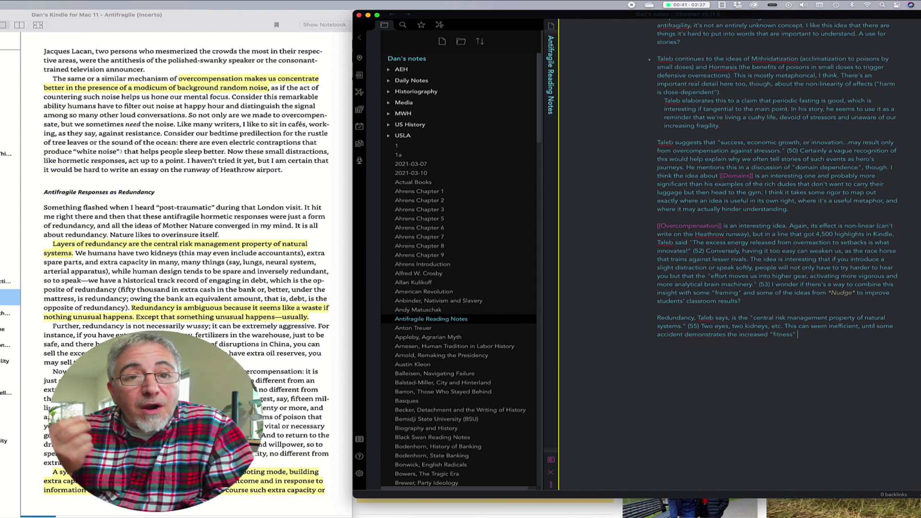
type("of the")
Step: Turn the word "Redundancy" at the start of the paragraph into a note link and return to the paragraph's end
left_click_drag(693, 318, 658, 318)
type("[[")
left_click(844, 336)
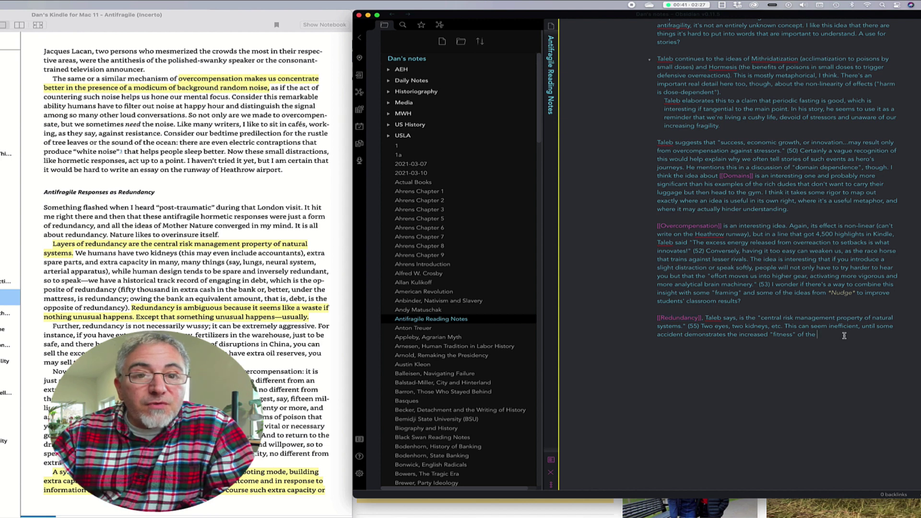
Step: Continue with "organism. Two eyes, of course, also allows binocular vision. But lungs, neural system, arteries."
type("organism. Two eye")
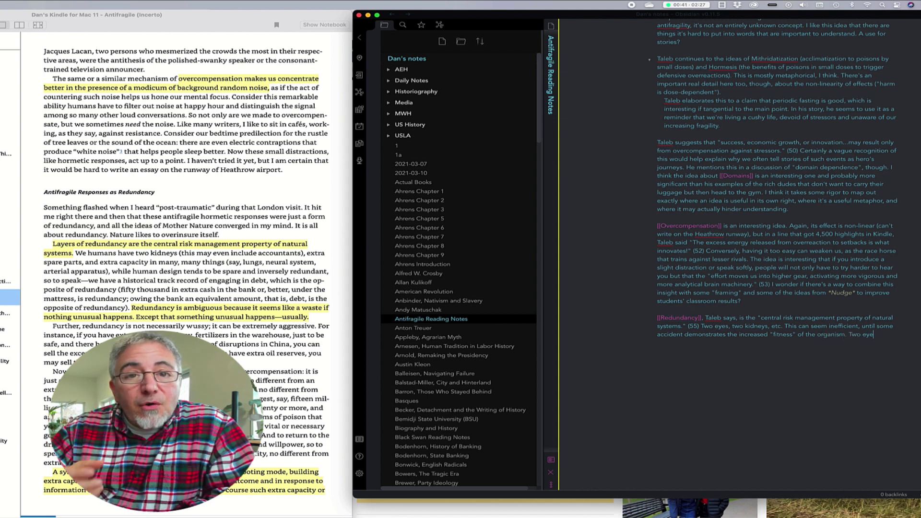
type("s, of course, also allows binocular vision.")
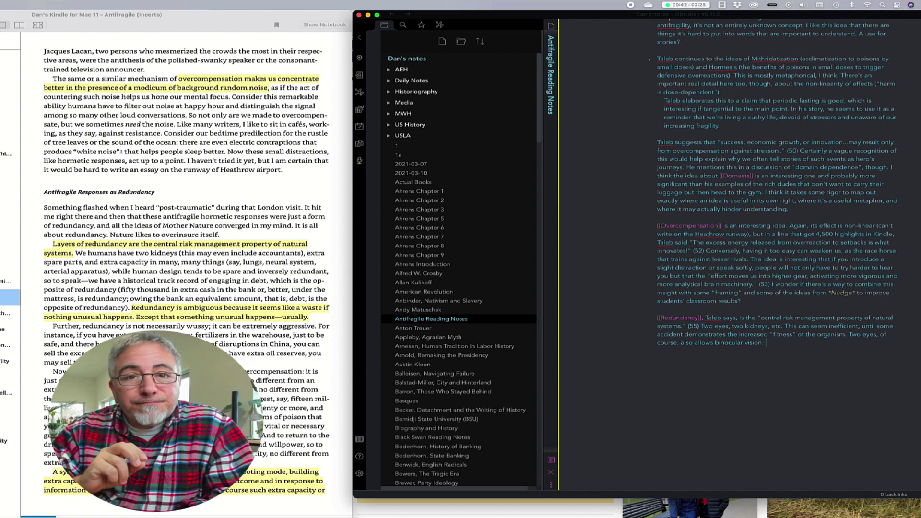
type(" But lungs")
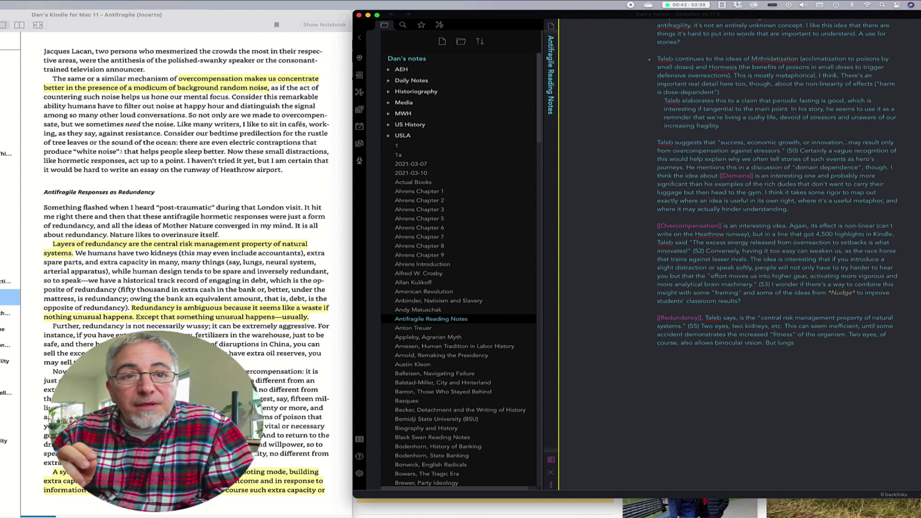
type(", neural system, arteries.")
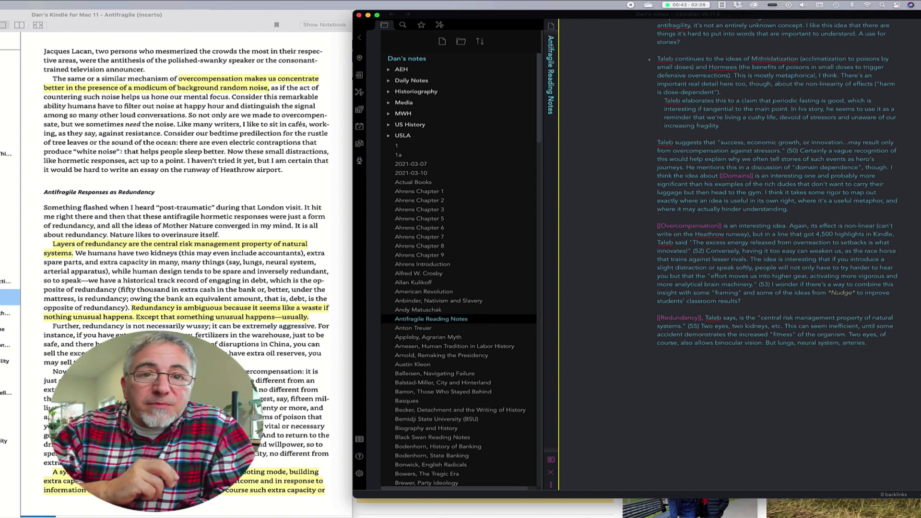
Step: Page ahead in the Kindle book to the next highlights and continue the Redundancy paragraph with "Taleb also mentions local maxima in this context"
left_click(293, 342)
key("Right")
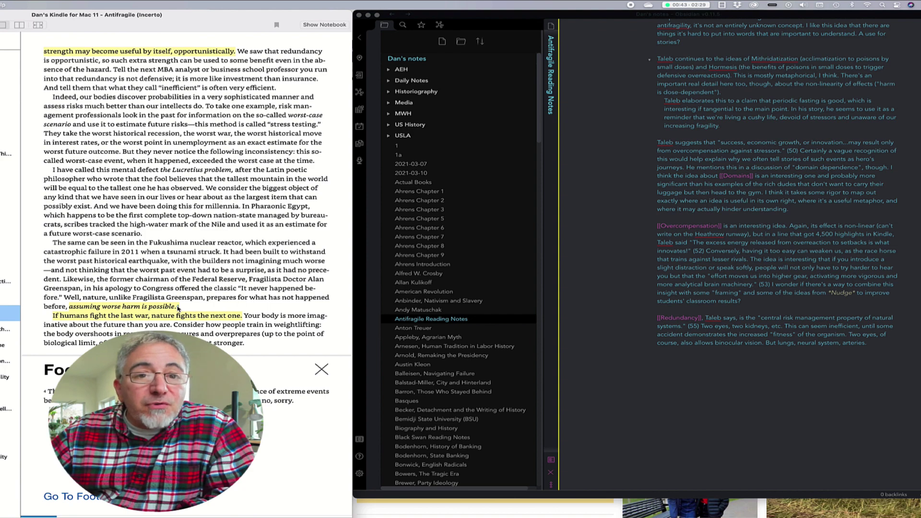
key("Left")
key("Right")
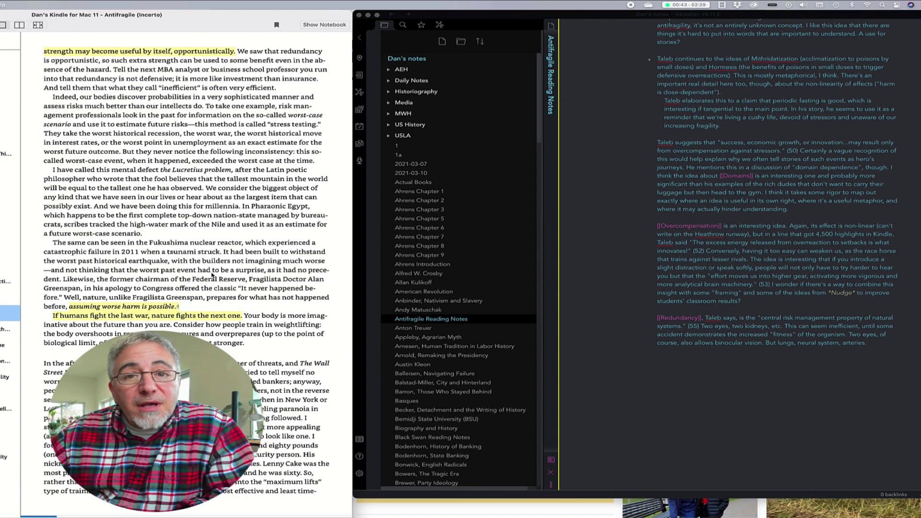
left_click(857, 359)
type("Taleb")
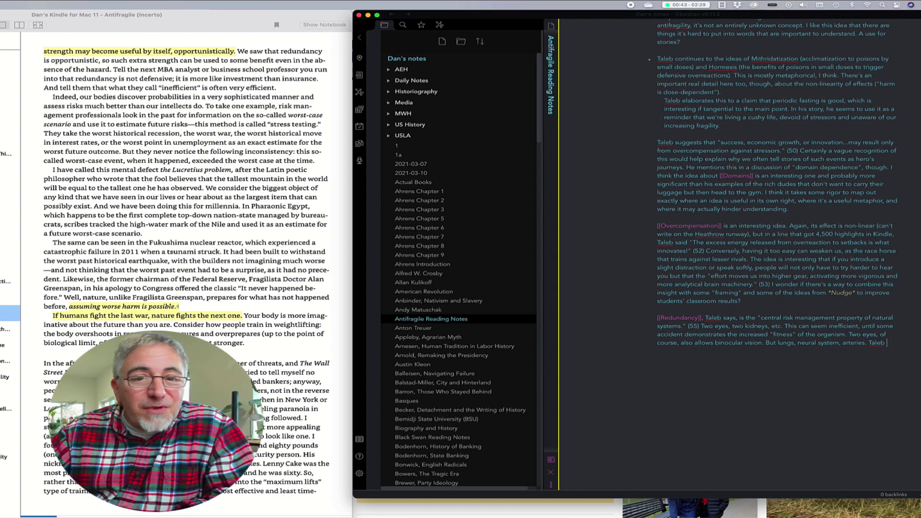
left_click_drag(214, 180, 203, 189)
left_click(246, 102)
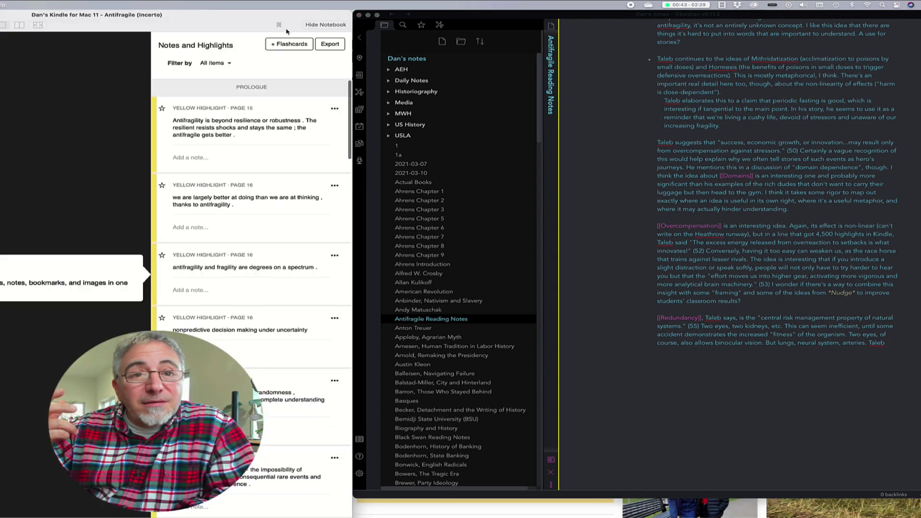
left_click(326, 25)
left_click(894, 346)
type("also mentions local maxima in this context")
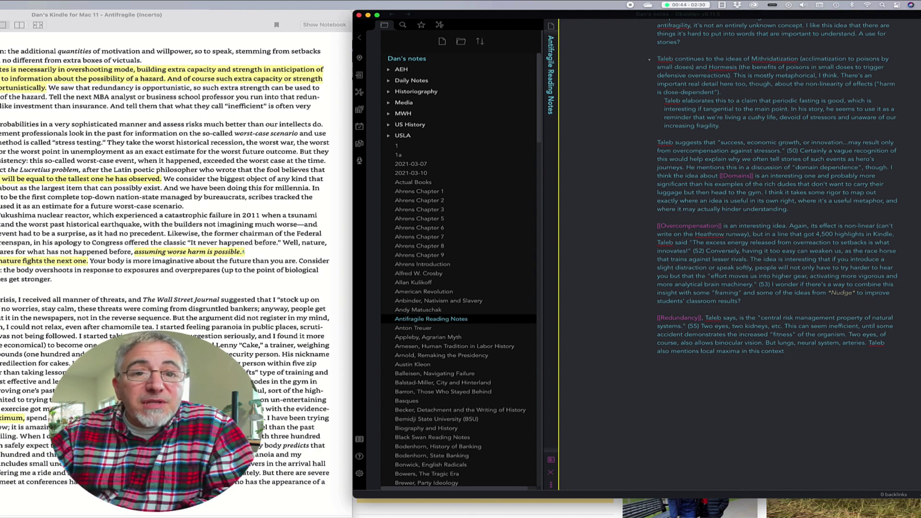
Step: Continue with ", the idea that "the fool believes that the tallest mountain in the world will be equal to the tallest one he has observed." (56)"
type(", the idea that ")
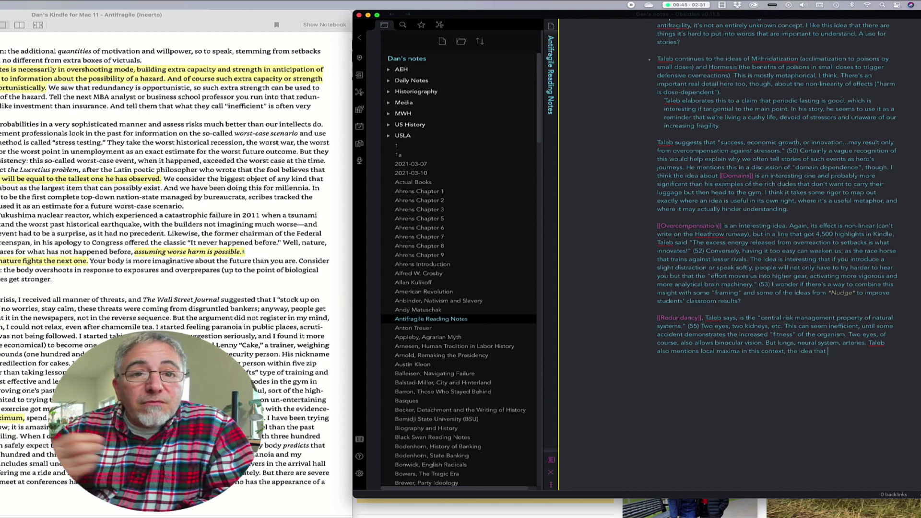
type("\"the fool believes that the tallest mountain ")
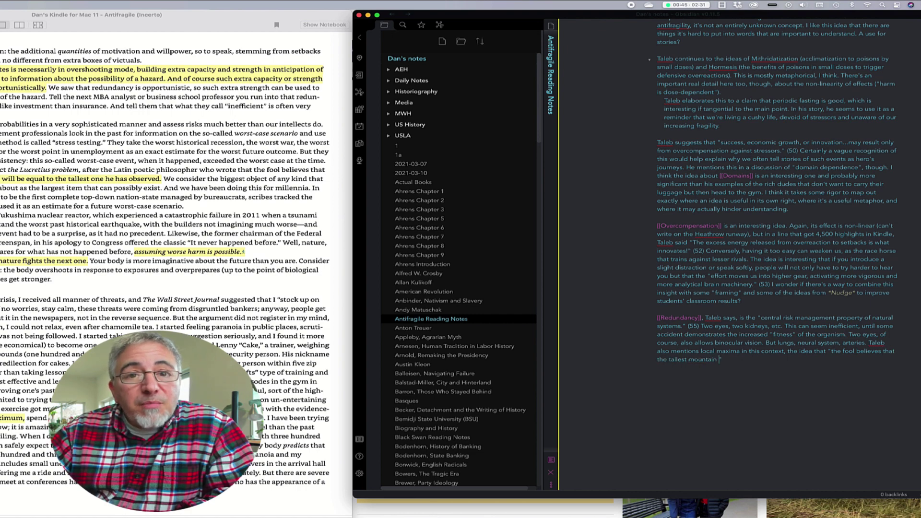
type("in the world will be equal to the tallest one he ")
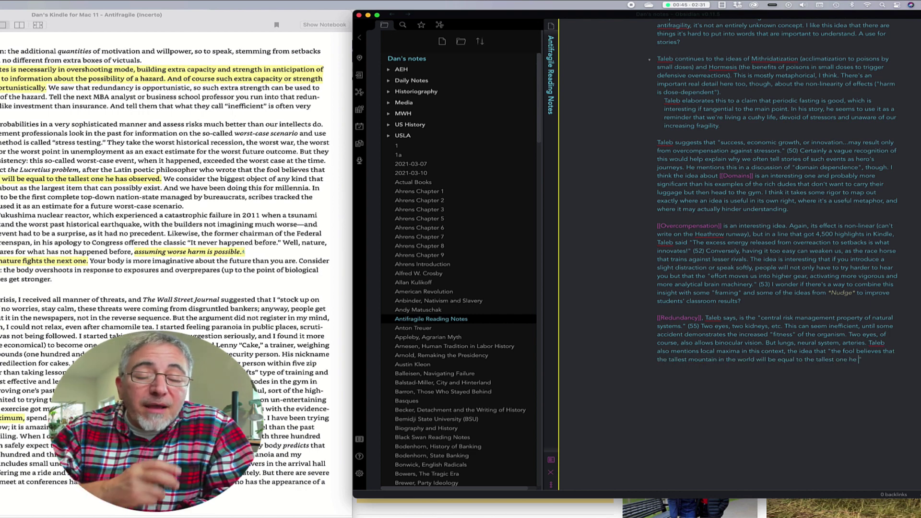
type("has observed.\" (56)")
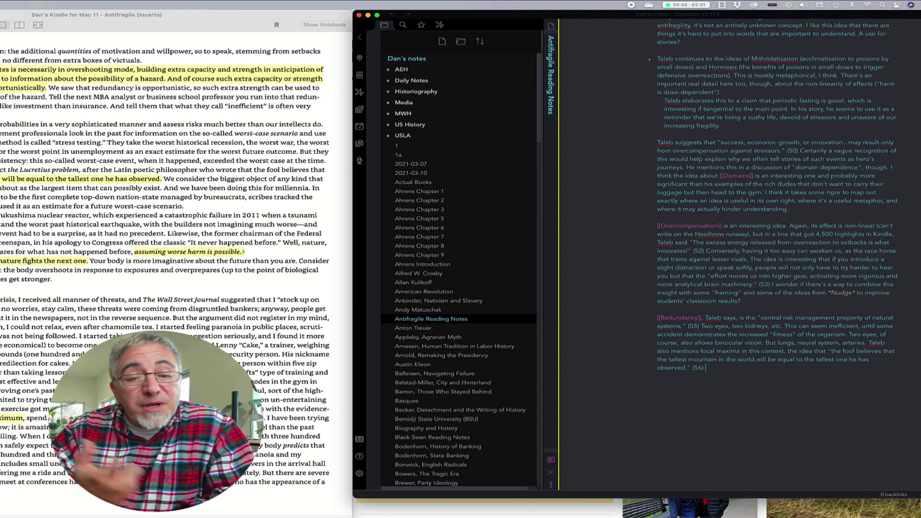
Step: Add "He gives an example from his weight training practice that I'm not sure is that useful, but maybe it adds tone to the narrative."
type(" He suggests looking")
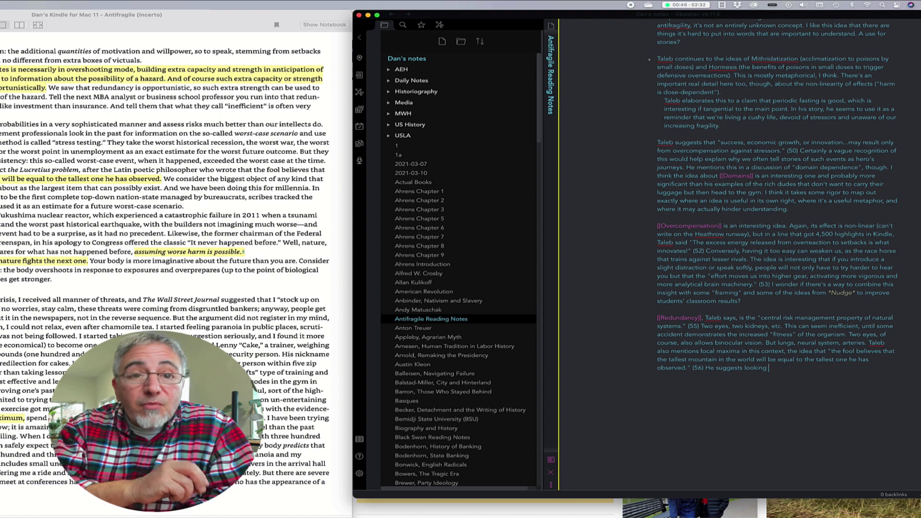
key("BackSpace")
key("BackSpace")
key("BackSpace")
key("BackSpace")
key("BackSpace")
key("BackSpace")
key("BackSpace")
key("BackSpace")
key("BackSpace")
key("BackSpace")
key("BackSpace")
key("BackSpace")
key("BackSpace")
key("BackSpace")
key("BackSpace")
key("BackSpace")
type("gives an example from h")
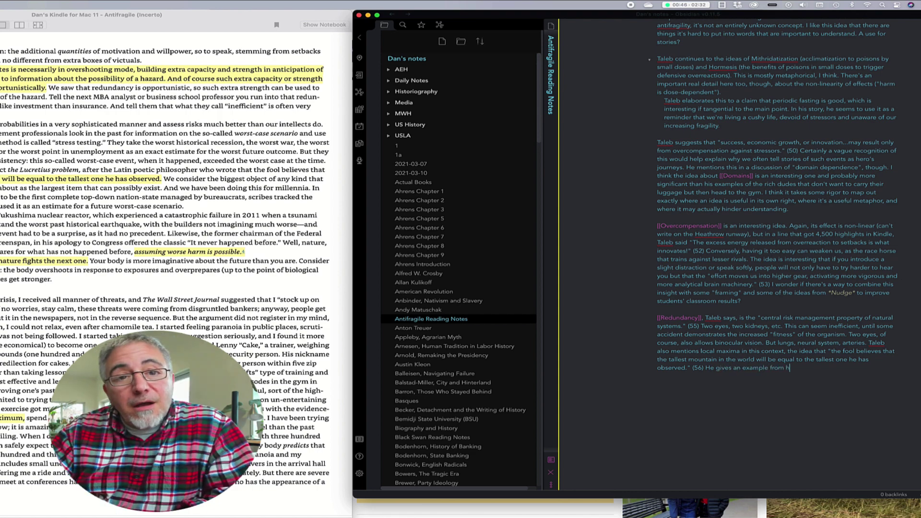
type("is weight training practice that I'm not sure is")
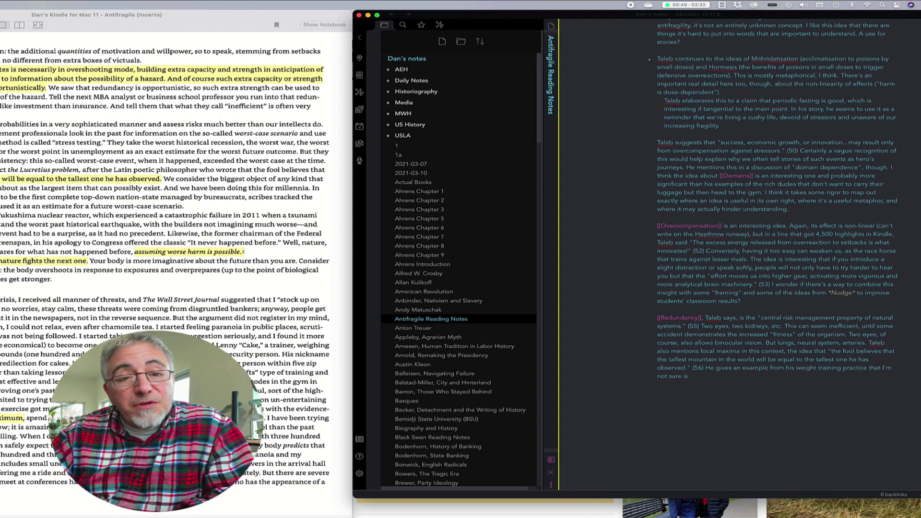
type(" that")
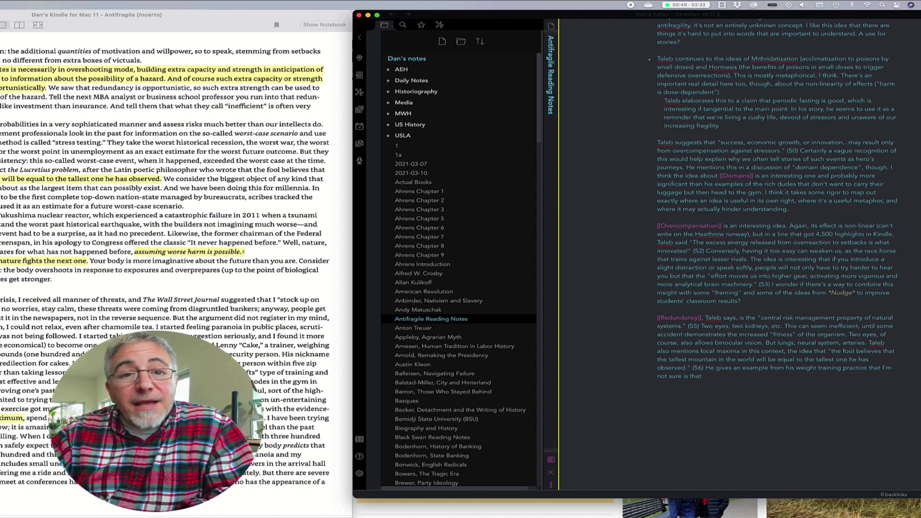
type(" useful, but maybe it adds to the toen to the")
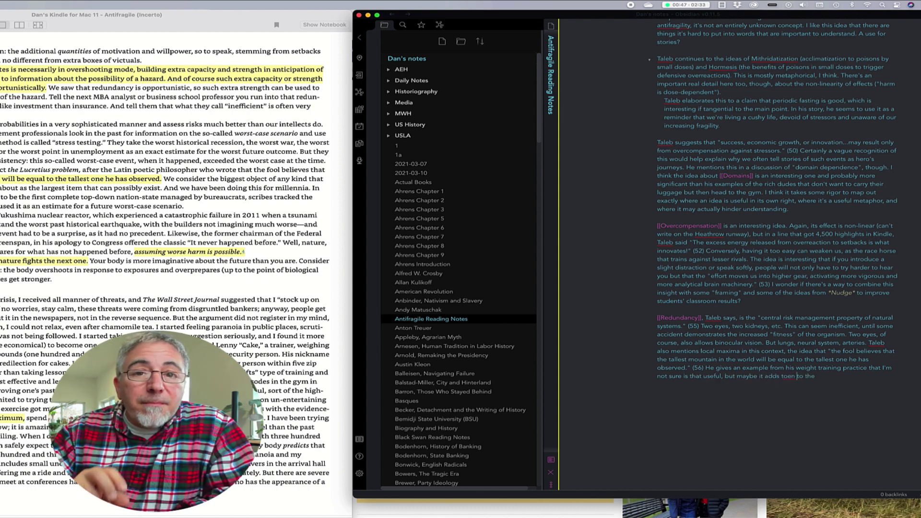
type("narrative.")
Step: Add "But then he also asks what does "fitness" mean, and is it an overcompensation response to stressors. Taleb suggests this is a definition of antifragility."
left_click(291, 316)
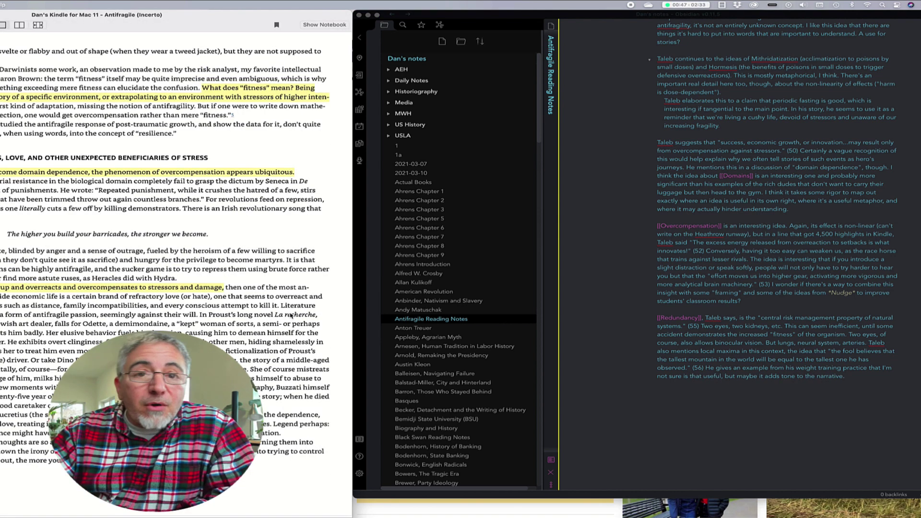
key("super+Tab")
type("But then he also a")
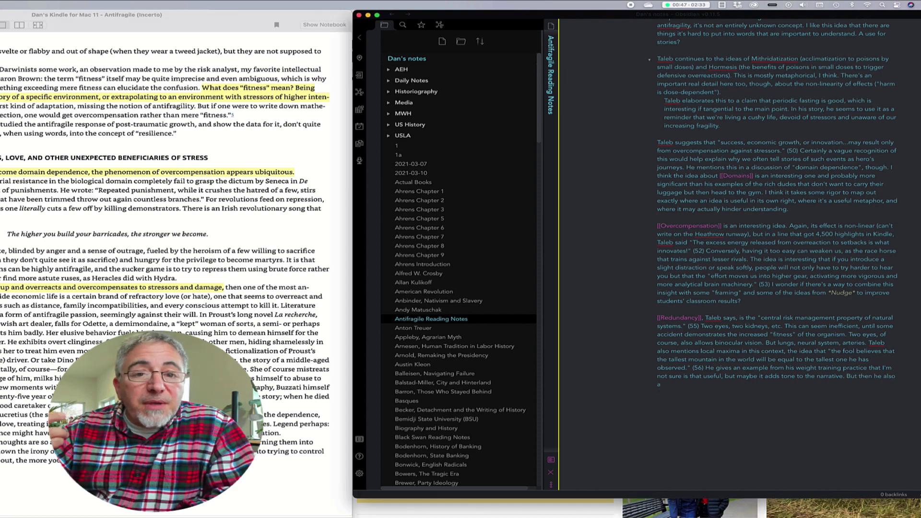
type("sks what does \"fitness\" mean, and is it")
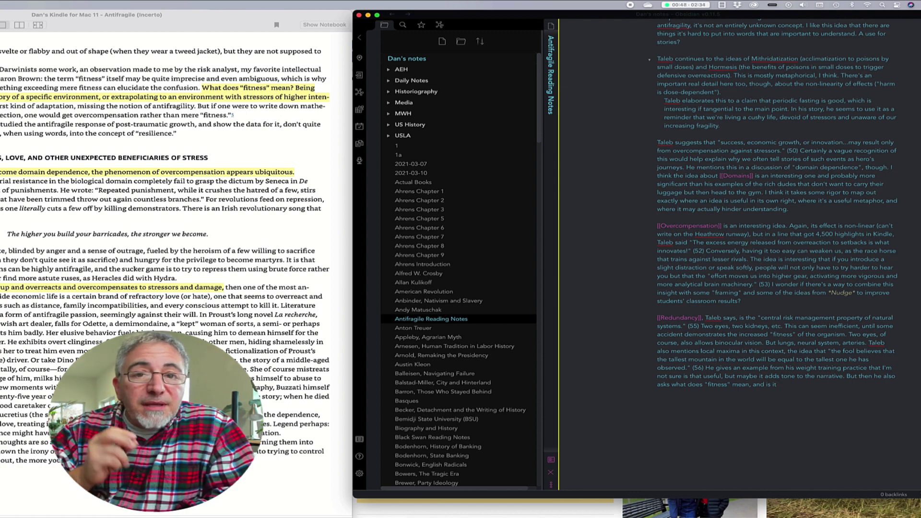
type("response to ")
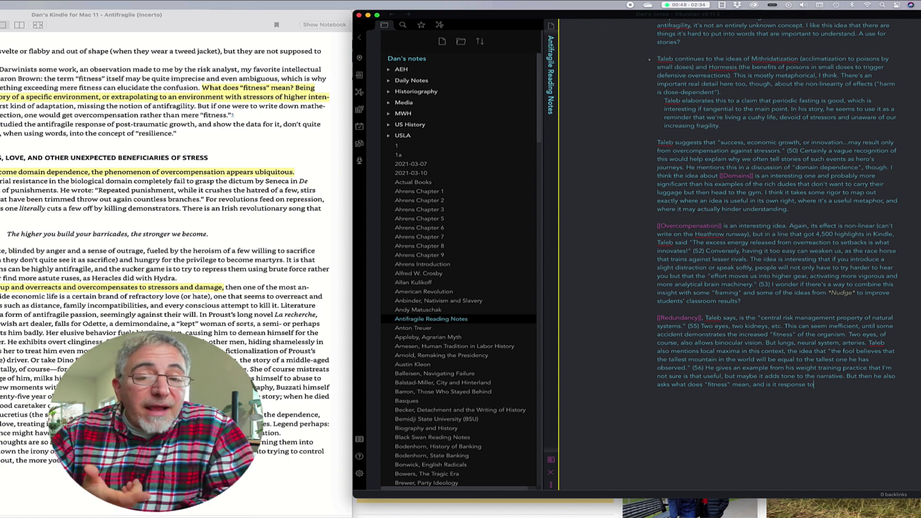
type("an overcompensation")
key("super+Right")
type("stre")
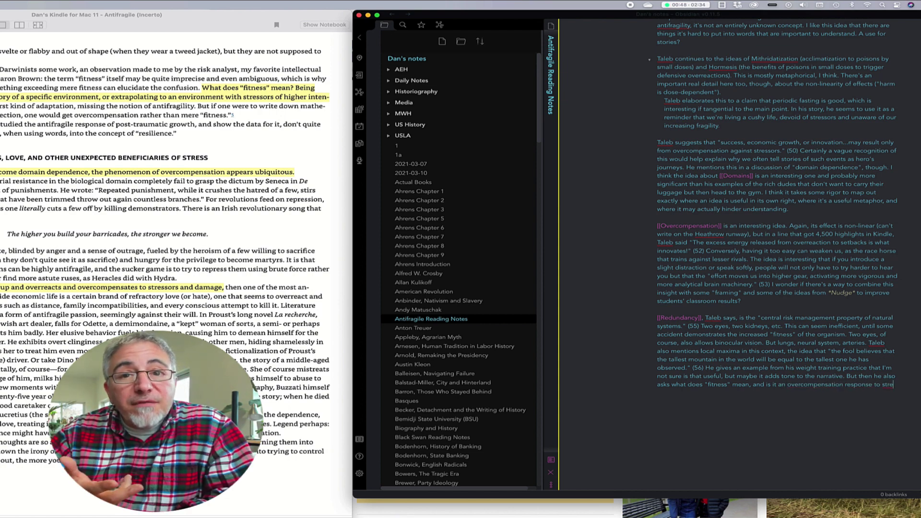
type("ssors. Taleb suggests this is the")
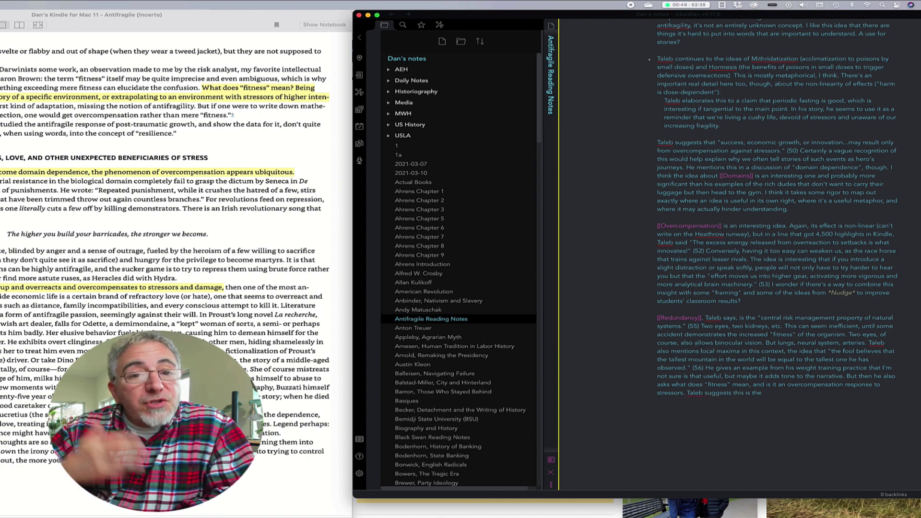
key("BackSpace")
key("BackSpace")
key("BackSpace")
type("a definition of antifragility.")
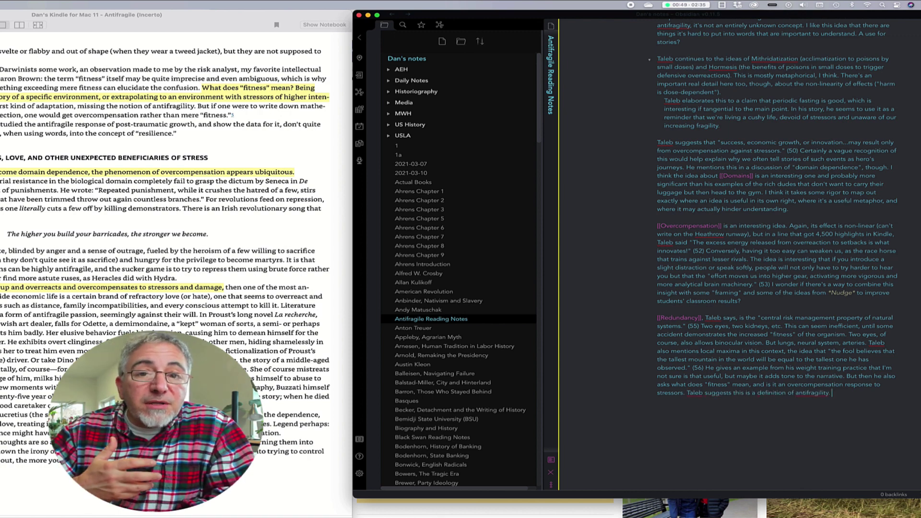
Step: Page ahead to the book's section on information and start a new paragraph with "In an aside, Taleb says information is antifragile, feeding on obstacles"
left_click(318, 340)
key("Right")
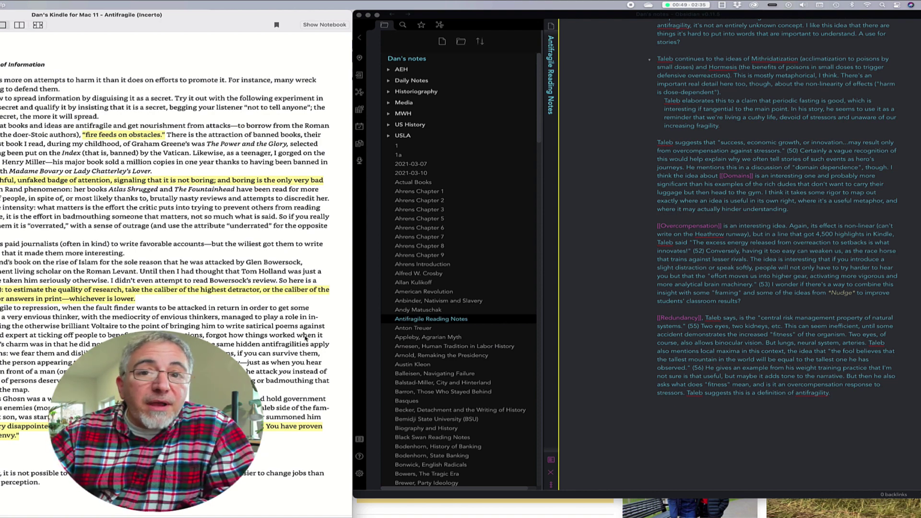
key("Right")
key("Left")
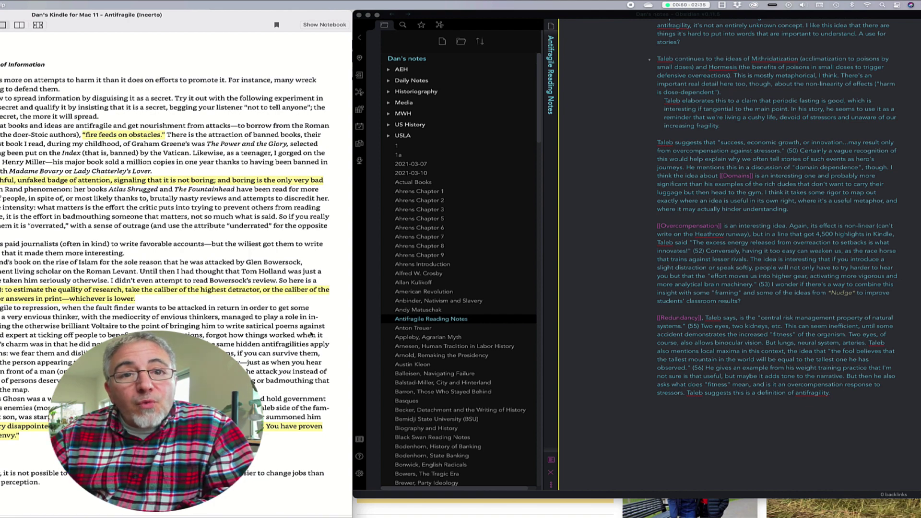
left_click(867, 396)
key("Return")
key("Return")
type("Taleb")
key("super+Left")
type("In an aside,")
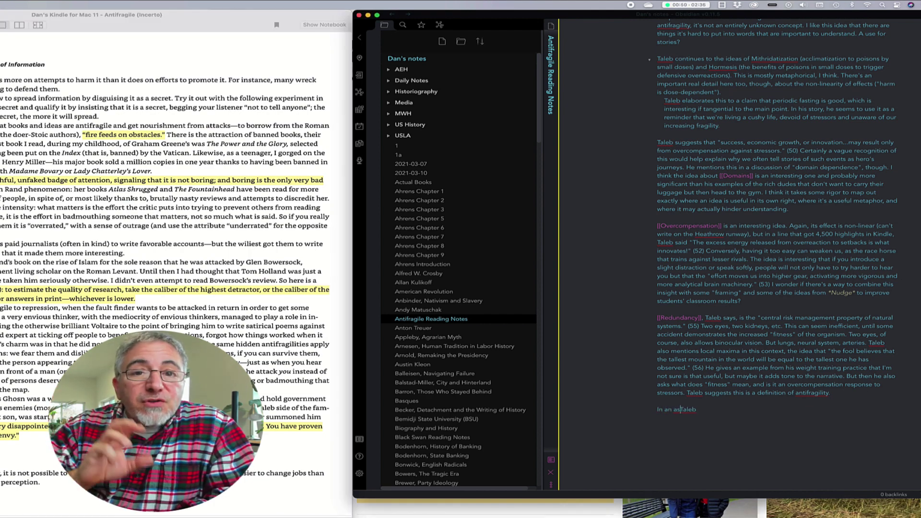
key("super+Right")
type("says information is antifragile")
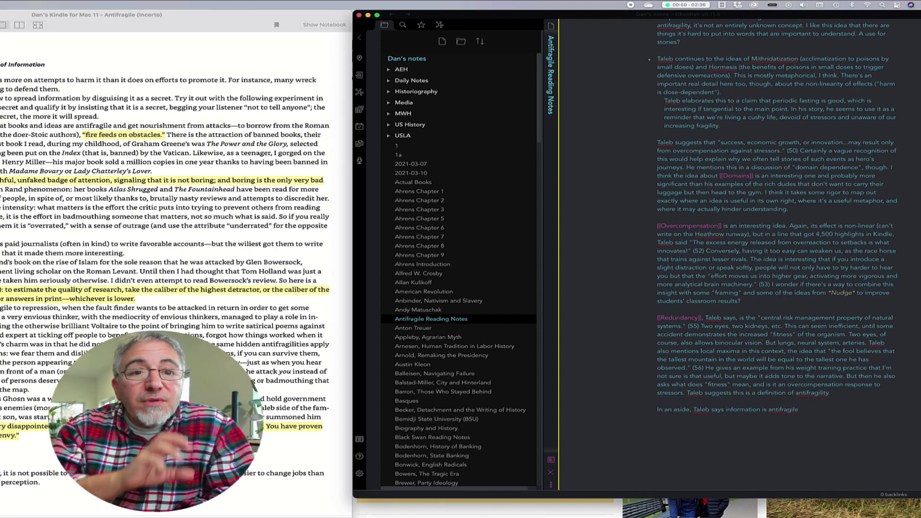
type(", feeding on obstacles")
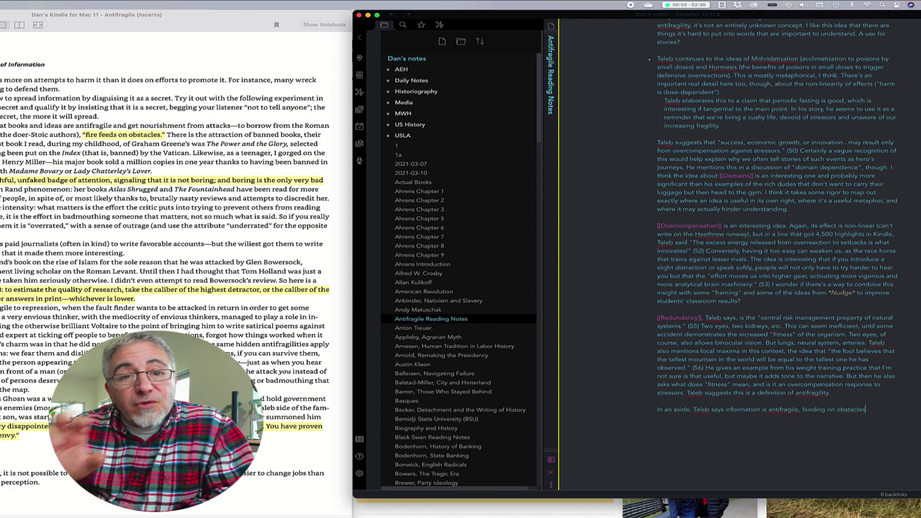
Step: Continue with "Criticism is a sign of attention (he cites Ayn Rand as an example). Envy is a sign that you're stirring people up."
type(". Criticism is a sign of attention")
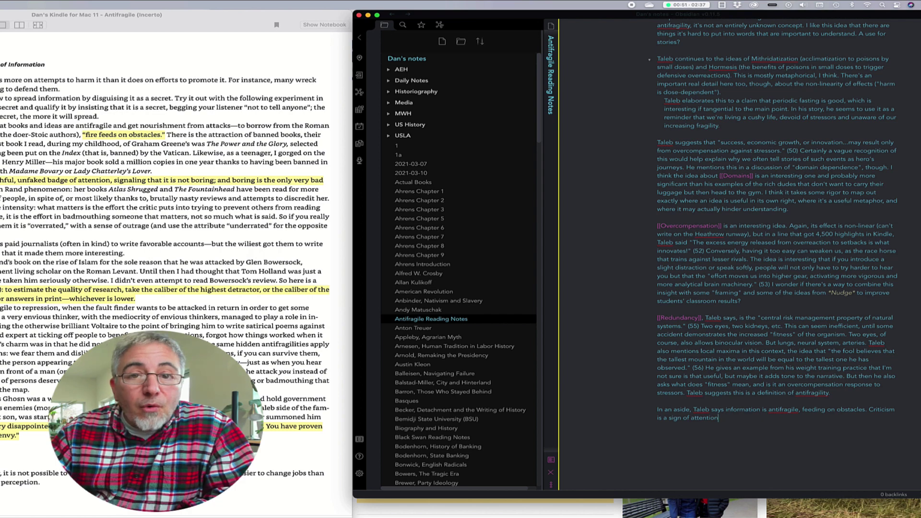
type(". Envy is a sign ")
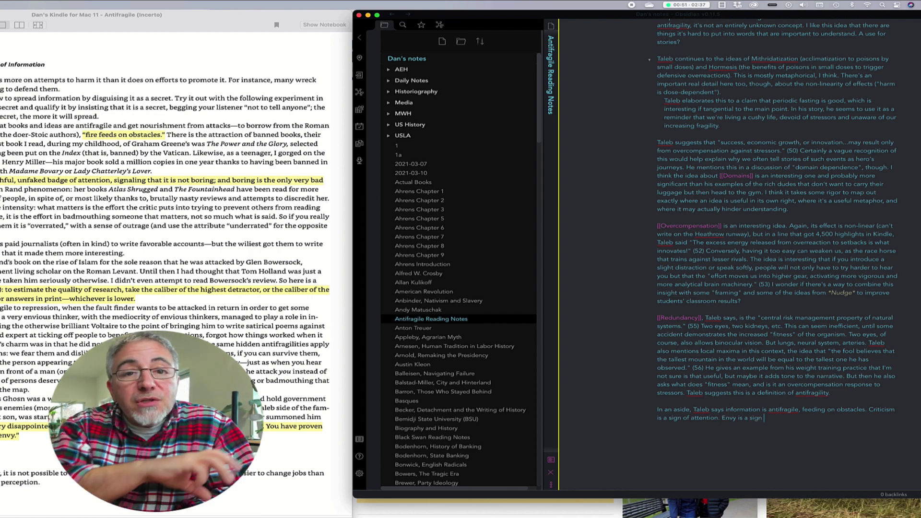
type("that you're stirring people up.")
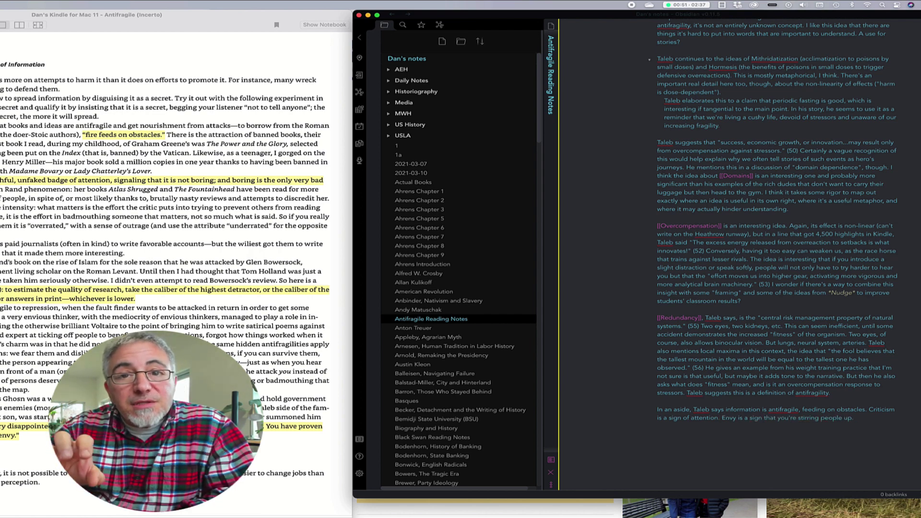
left_click(263, 259)
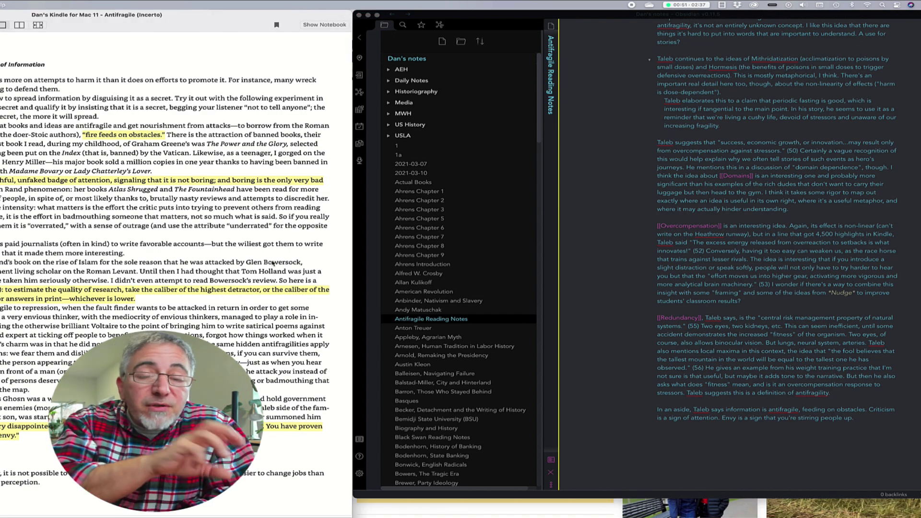
left_click(718, 418)
type("(he cites Ayn Rand as an example)")
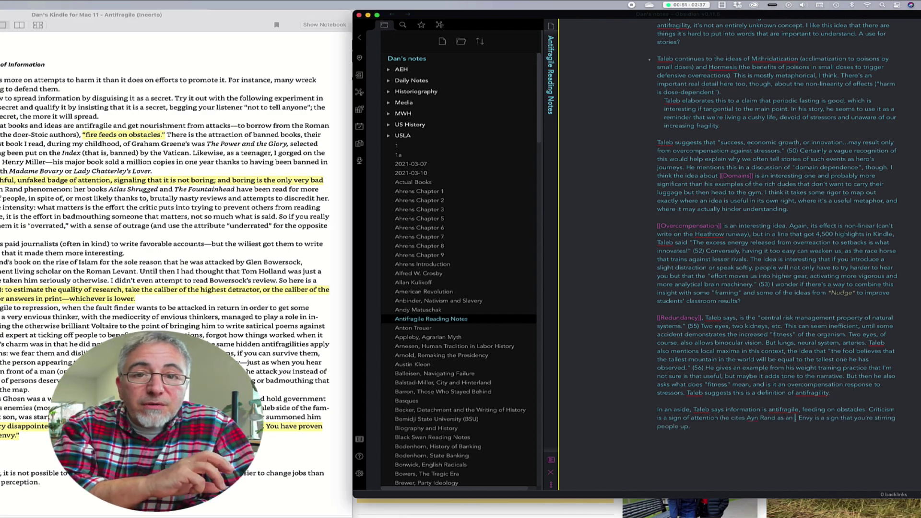
type(").")
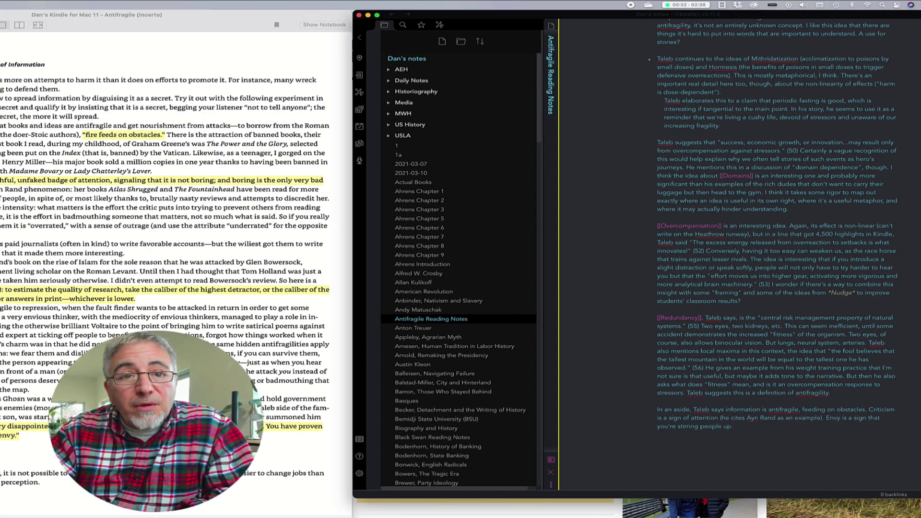
Step: Page ahead to Chapter 3 and start a new paragraph with "In the third chapter Taleb compares natural and artificial systems."
left_click(268, 337)
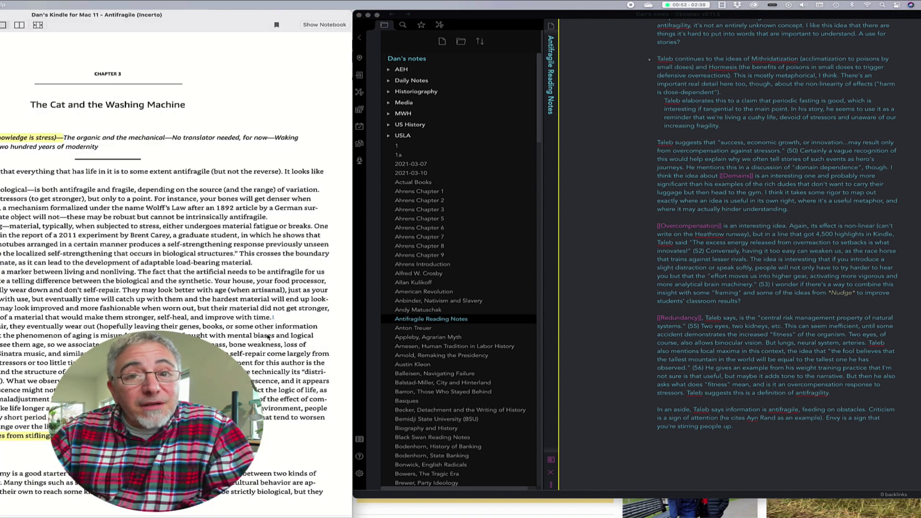
left_click(658, 435)
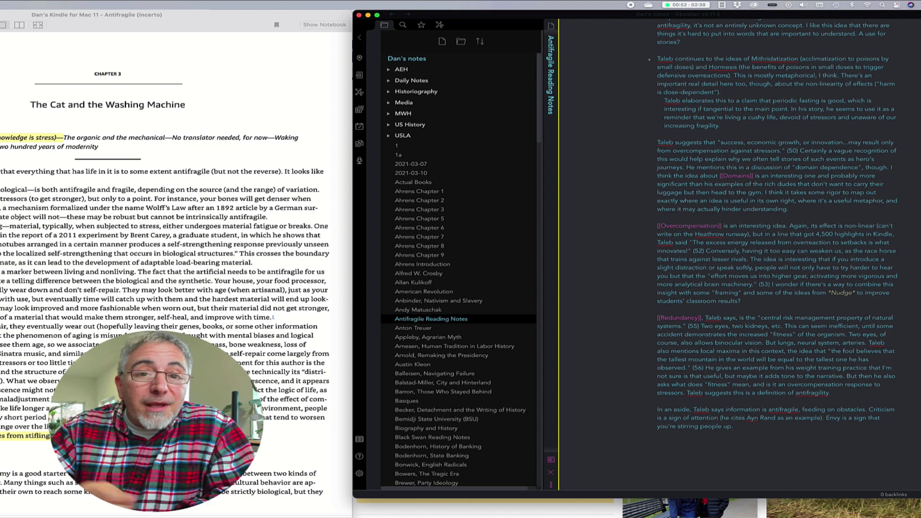
type("In the third chapter Taleb com")
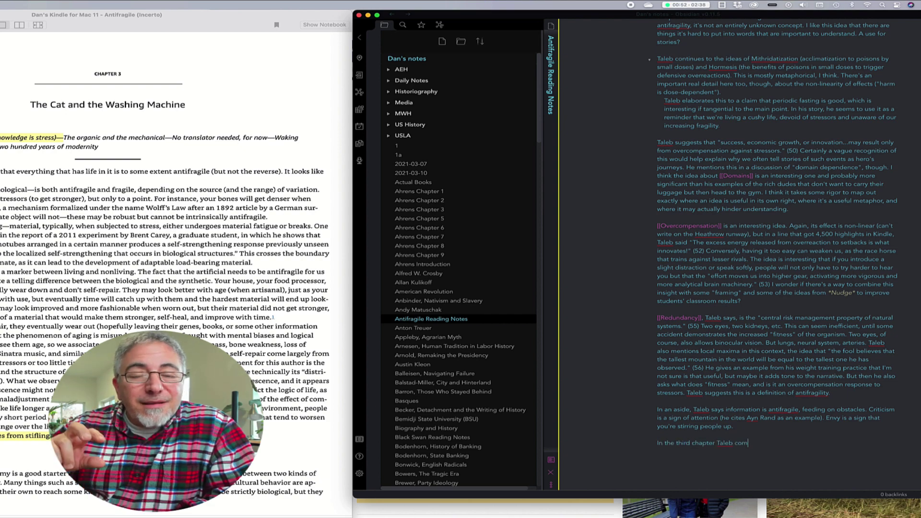
type("pares natural and man-made systems.")
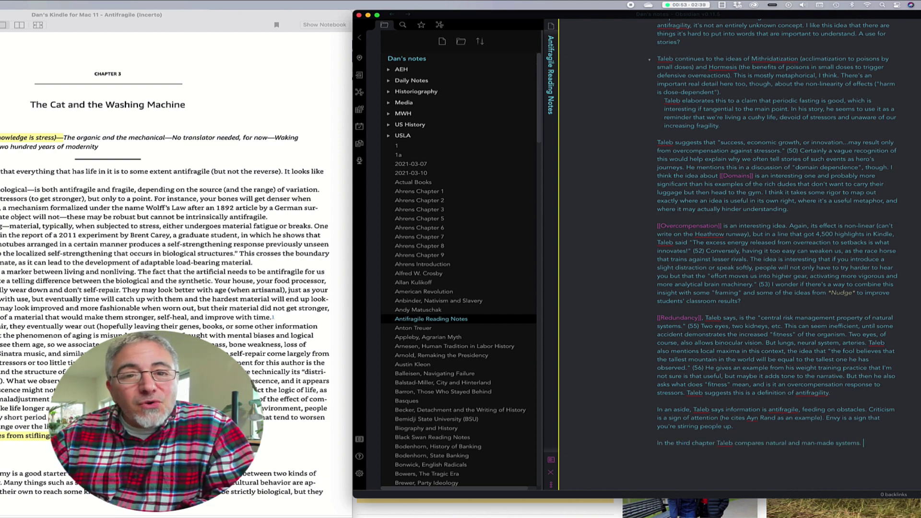
left_click_drag(835, 444, 802, 443)
type("articficial")
left_click(866, 440)
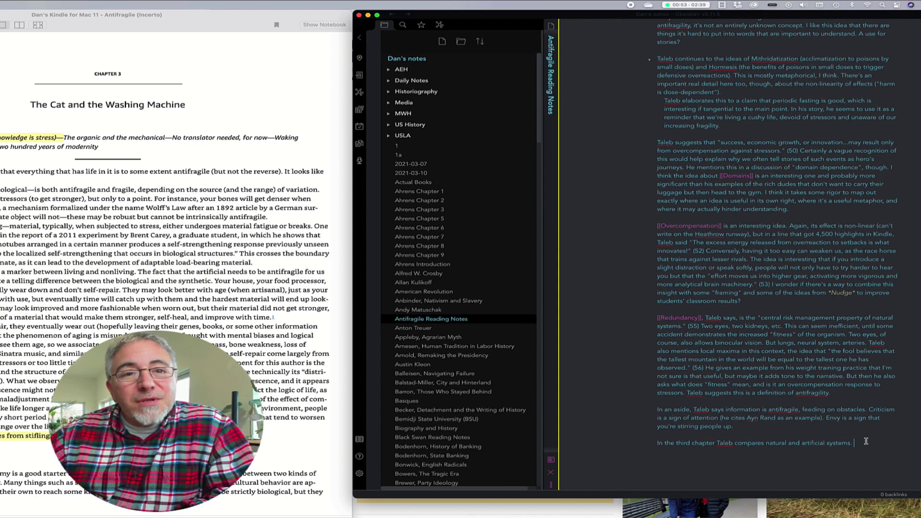
Step: Continue the paragraph with "He begins by saying "Stress is knowledge (and knowledge is stress)". (66)"
type("He begins by saying \"Stress is know")
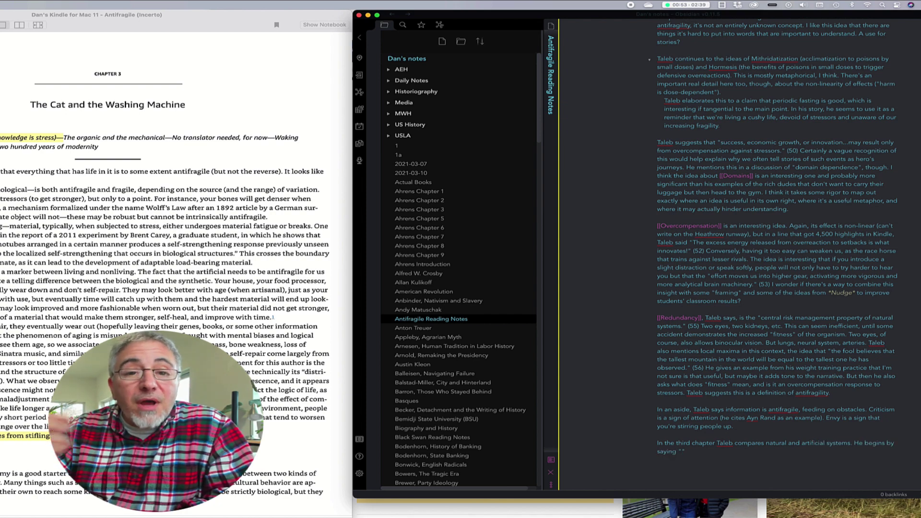
type("ledge (and knowledge is stress)")
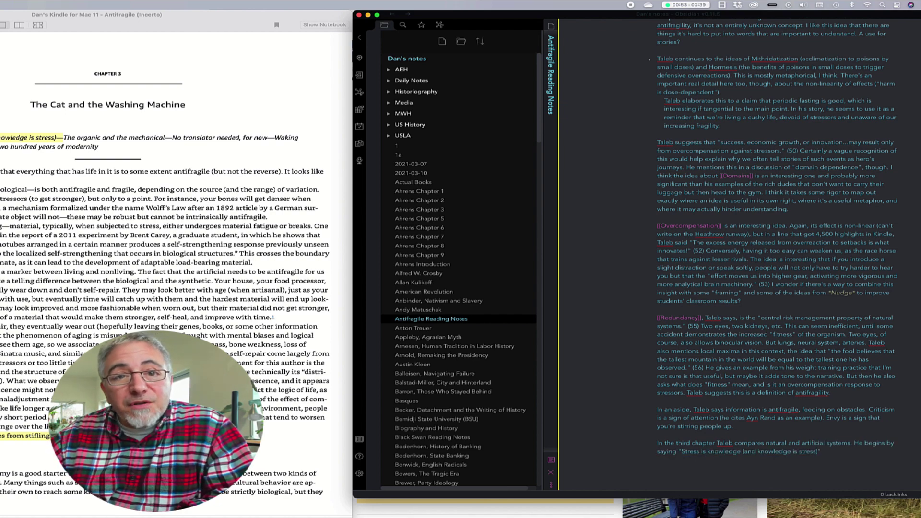
type("\". (66)")
Step: Page ahead to the causal opacity passage and add "The biggest idea in this chapter seems to be [[Causal Opacity]]: the"
left_click(267, 285)
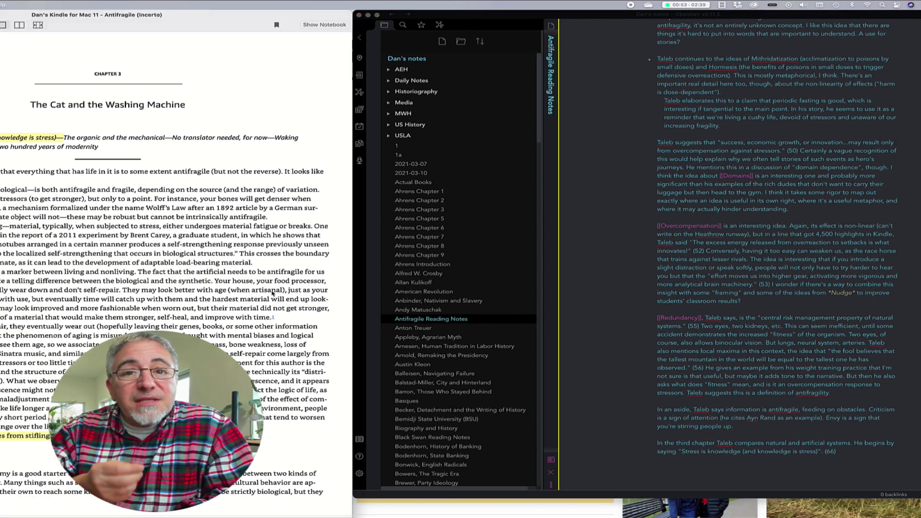
key("Right")
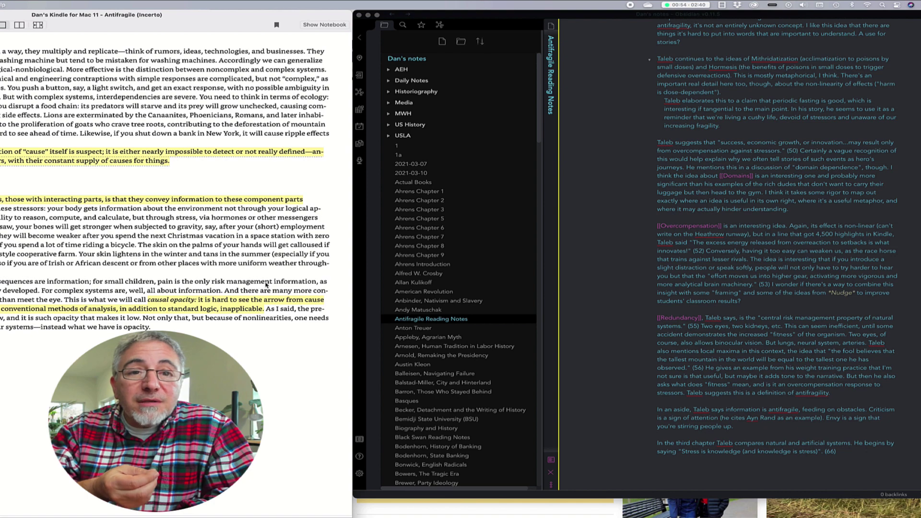
scroll(816, 240, "down", 5)
left_click(863, 249)
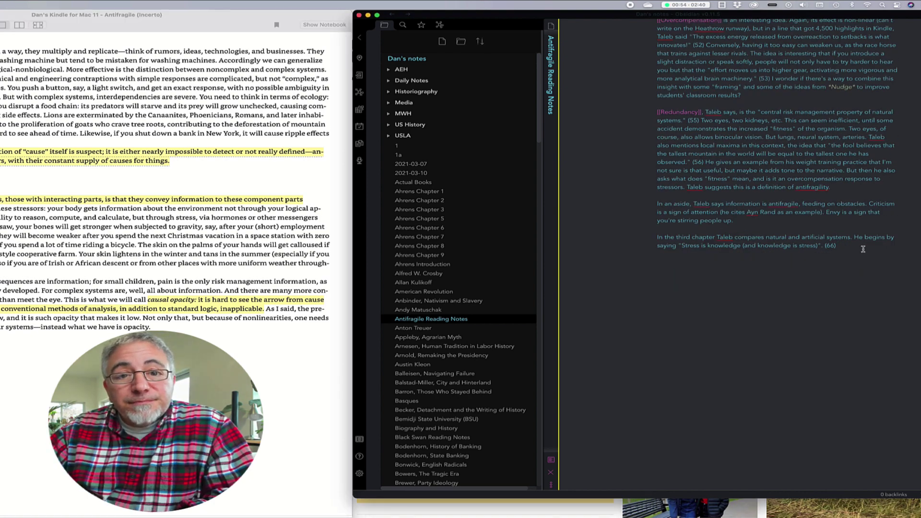
type("The biggest idea in this chapter seems to be [[")
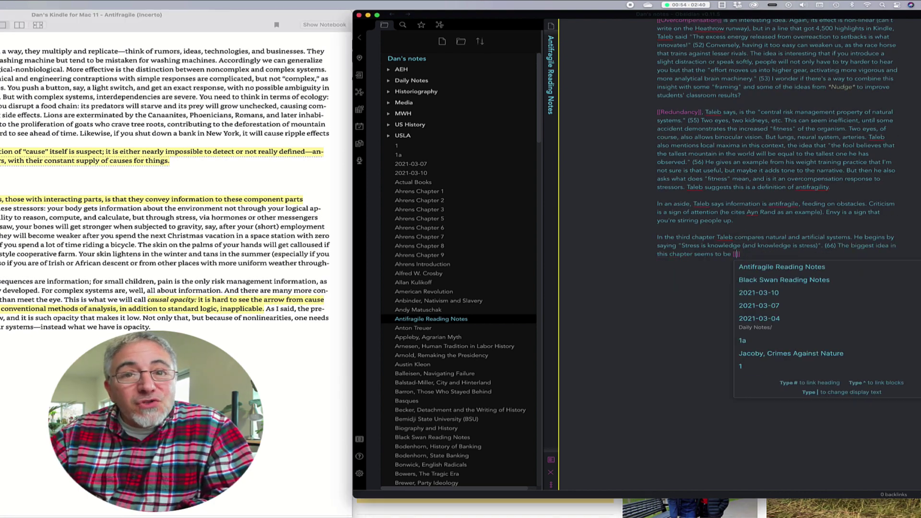
type("Causal Opacity]]: the ")
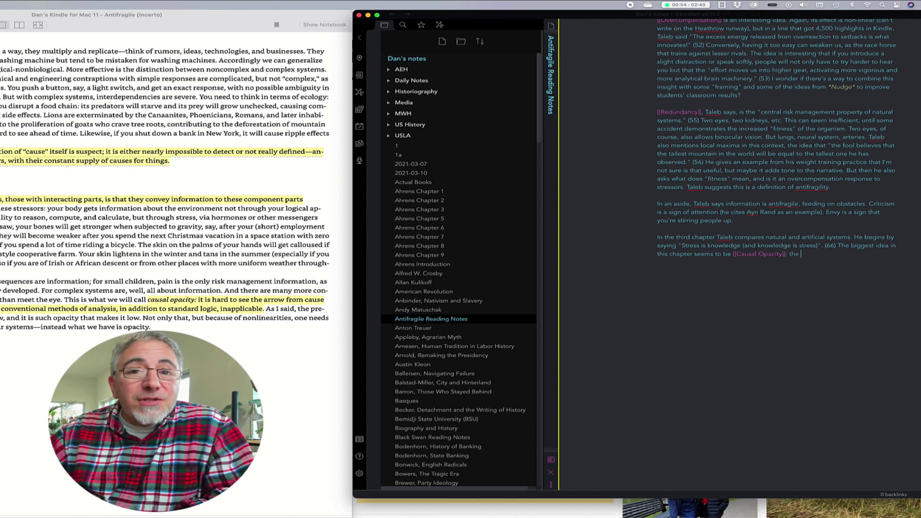
Step: Continue the sentence with "idea that in the real world (in complex systems) it is VERY DIFFICULT"
type("idea that in the real world")
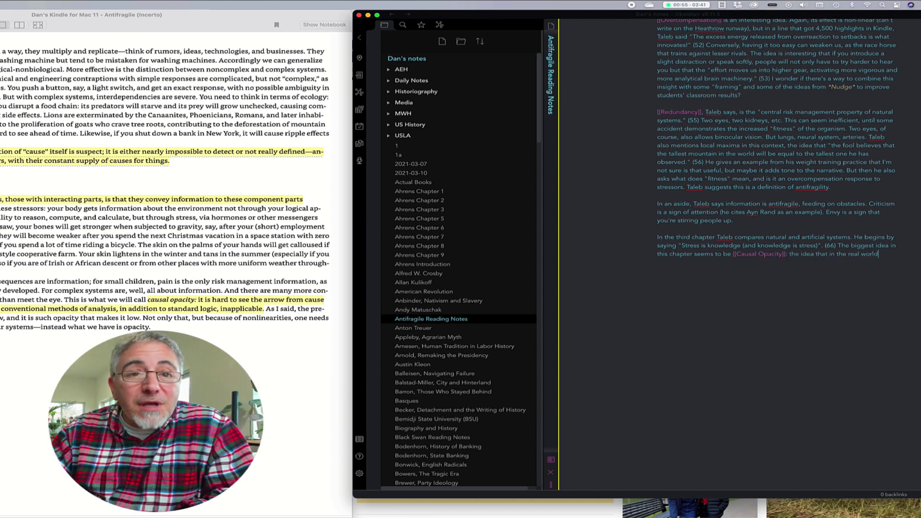
type(" (in complex systems) it is ")
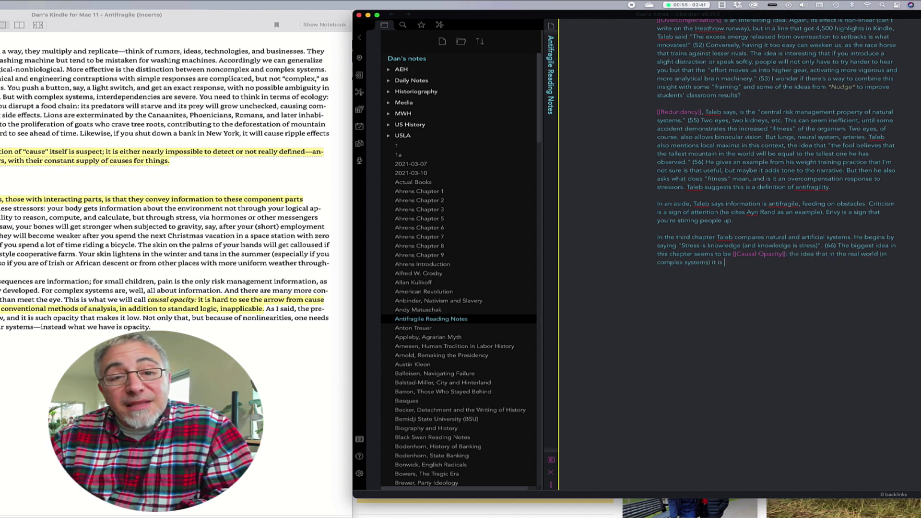
type("VERY DIFFICULT ")
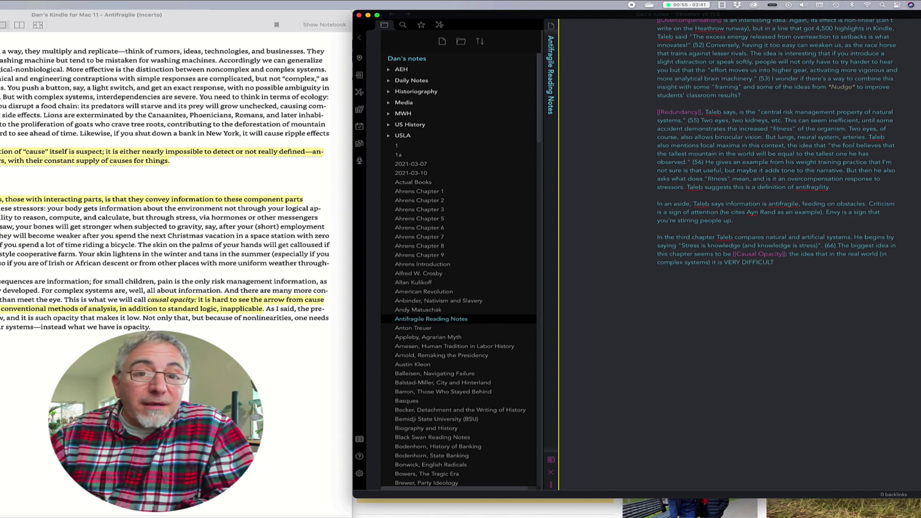
Step: Add the quote "to see the arrow from cause to consequence, making much of conventional methods of analysis, in addition to standard logic, inapplicable."
type("\"to see the arrow from cause to ")
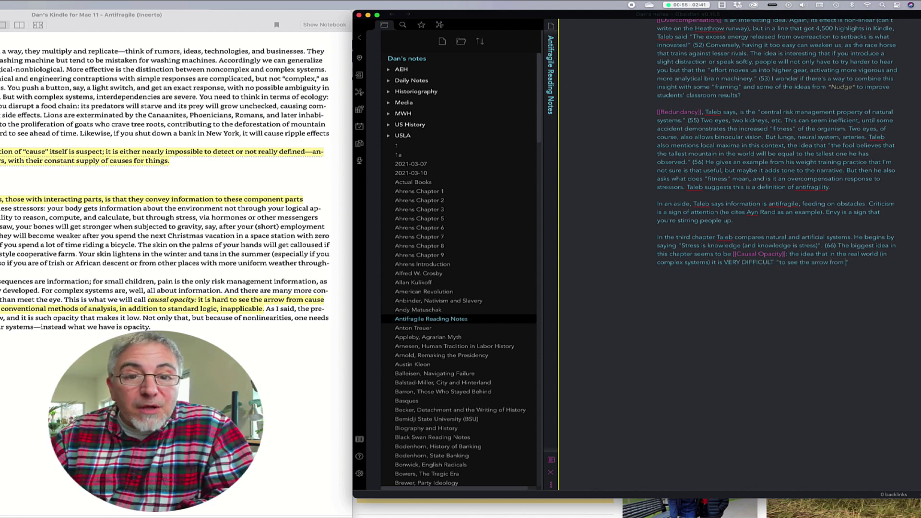
type("consequence, making much of ")
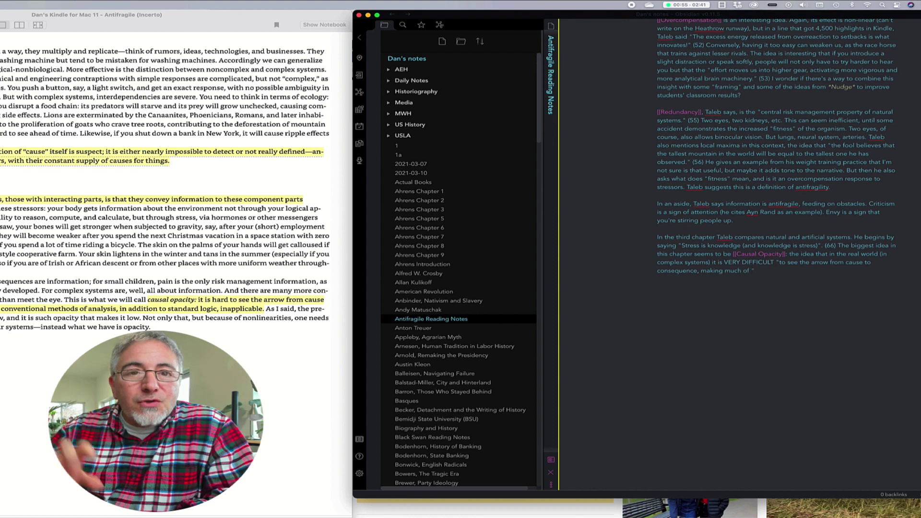
type("conventional methods of analysis, in additio")
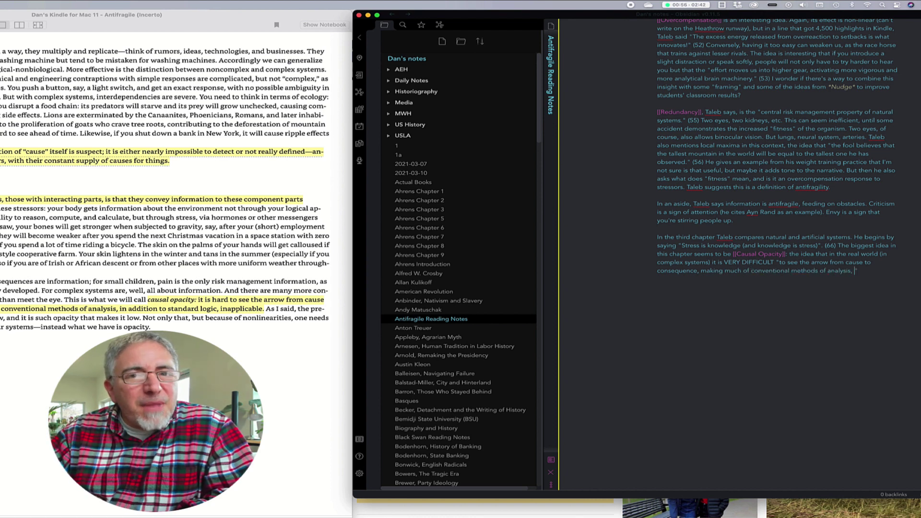
type("n to standard logic, inapplicable.\" ")
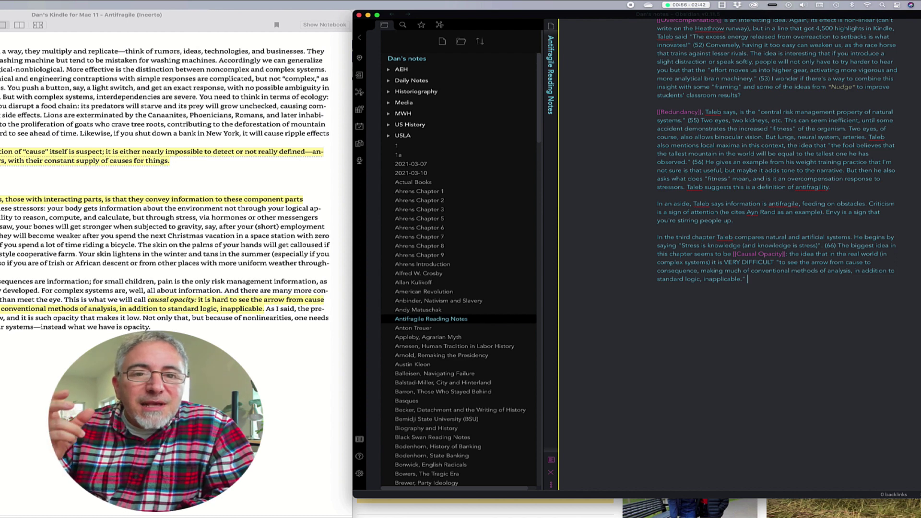
Step: Begin a comment after the quote with "This epistemological question is the thing I'm most"
type("Th")
type("is epis")
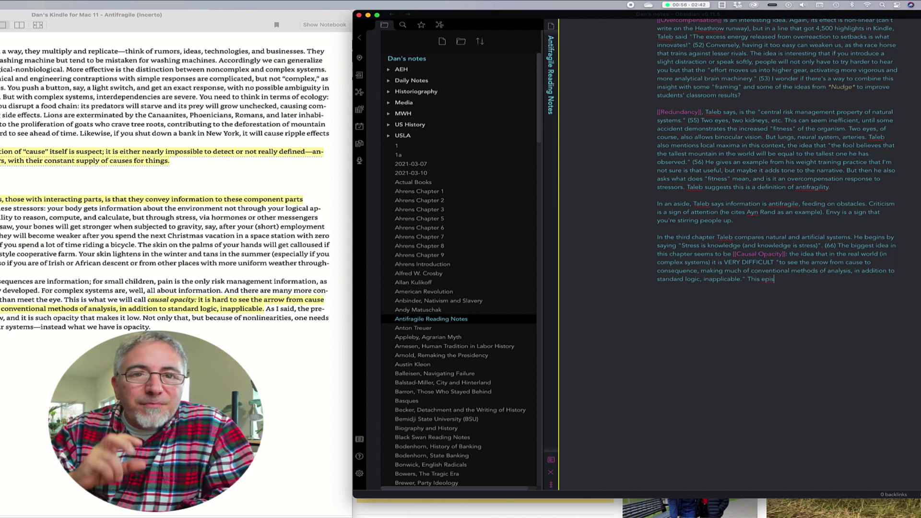
type("temological question is the thing I'm most")
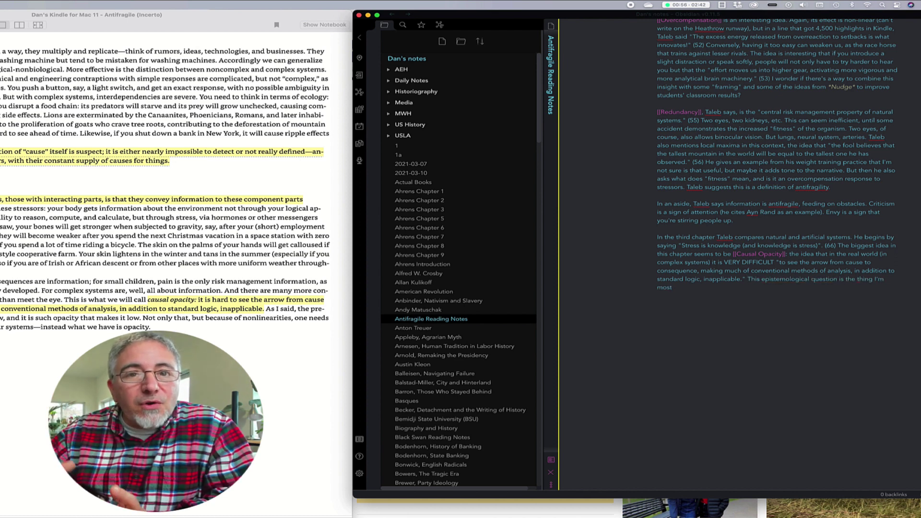
Step: Finish the sentence with "surprised to find in Taleb's writing -- I was not aware he was going this deep into philosophy when I picked up this book!"
type(" surprised to find in Taleb's writing -- I")
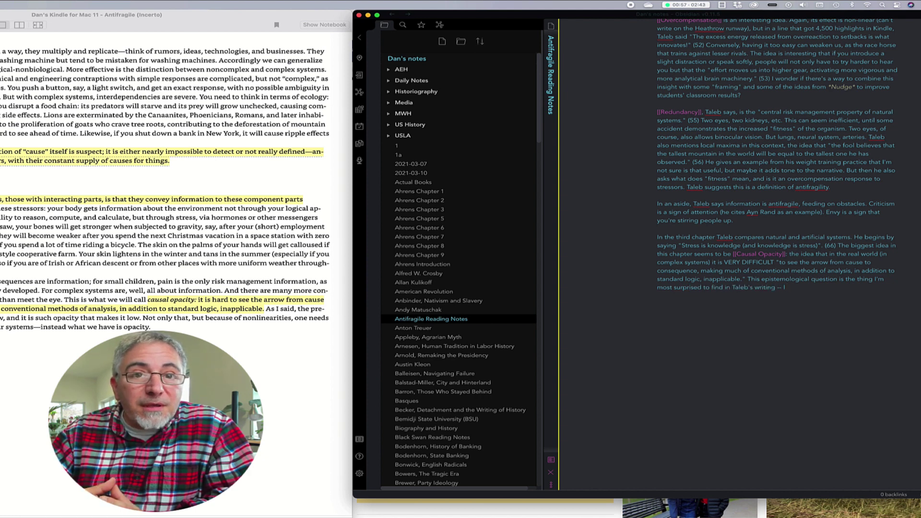
type(" was not aware he was going this deep into ")
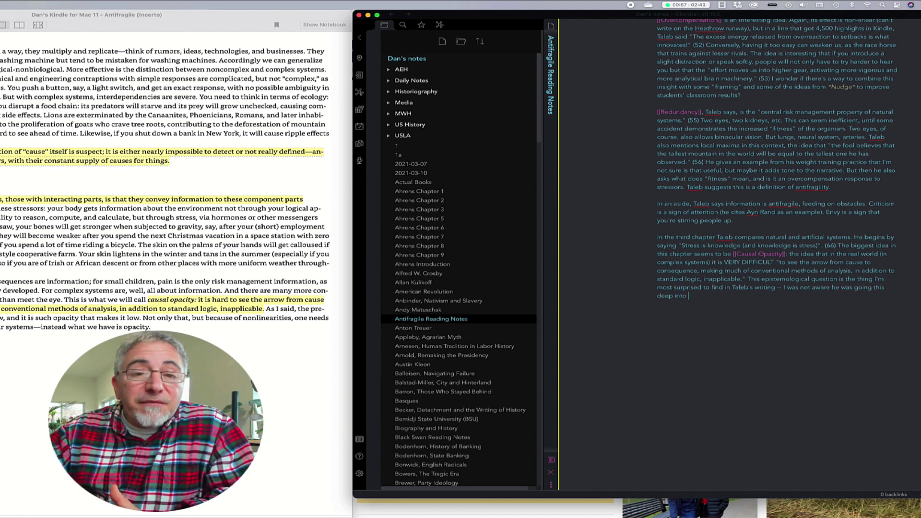
type("philosophy when I picked up this book!")
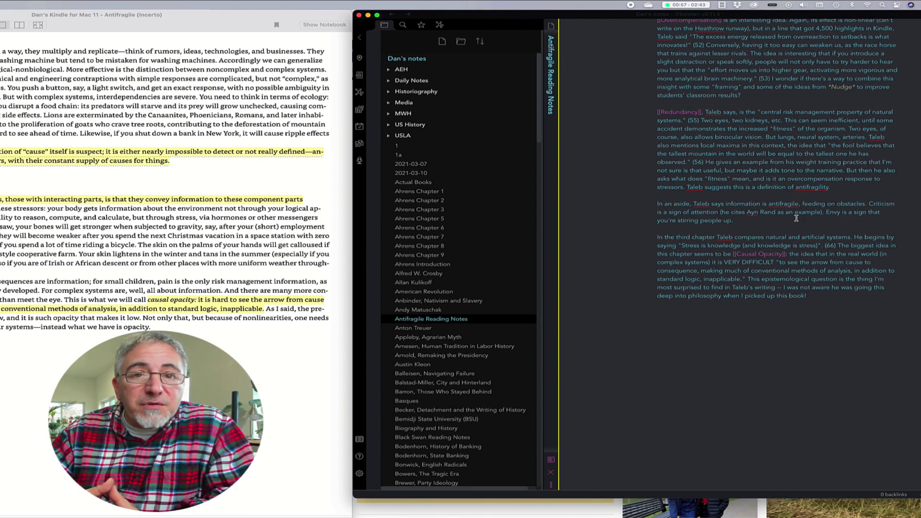
Step: Page ahead in the book and add "The implications of this inability to truly KNOW causality are huge -- especially for History!"
left_click(278, 249)
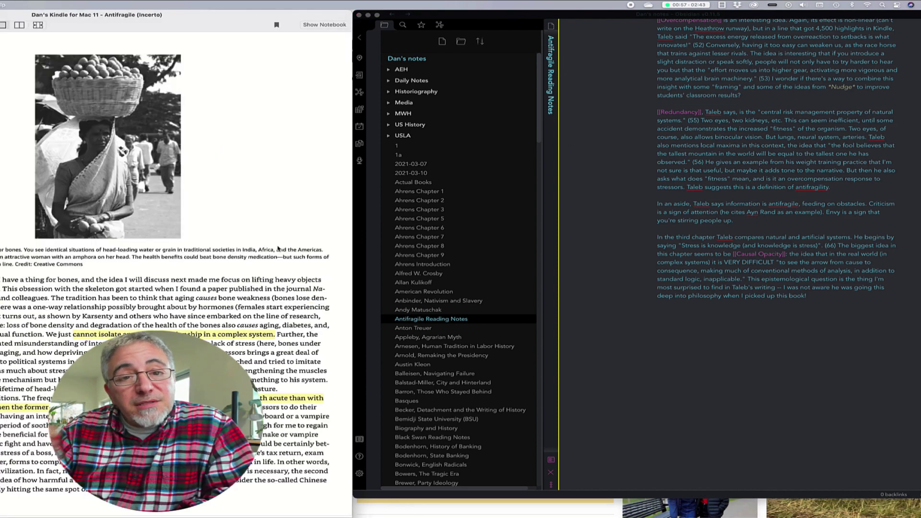
left_click(830, 298)
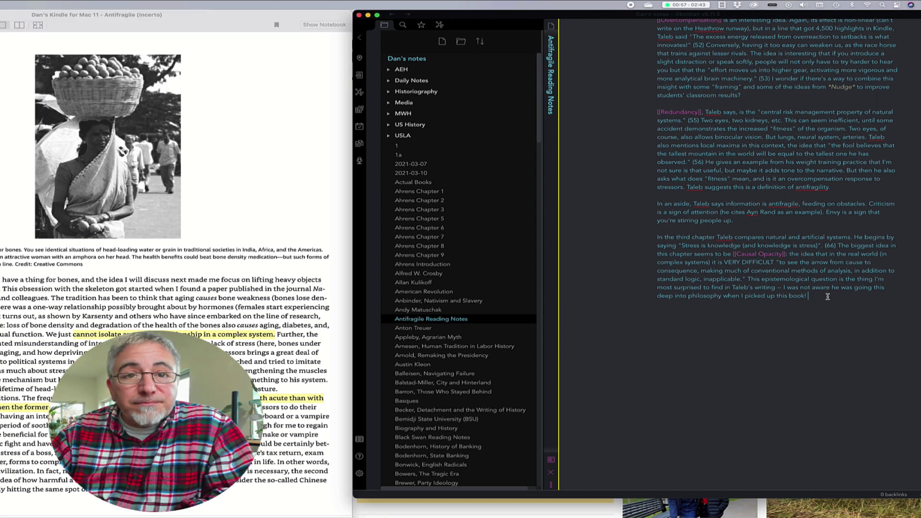
type("The implications for this")
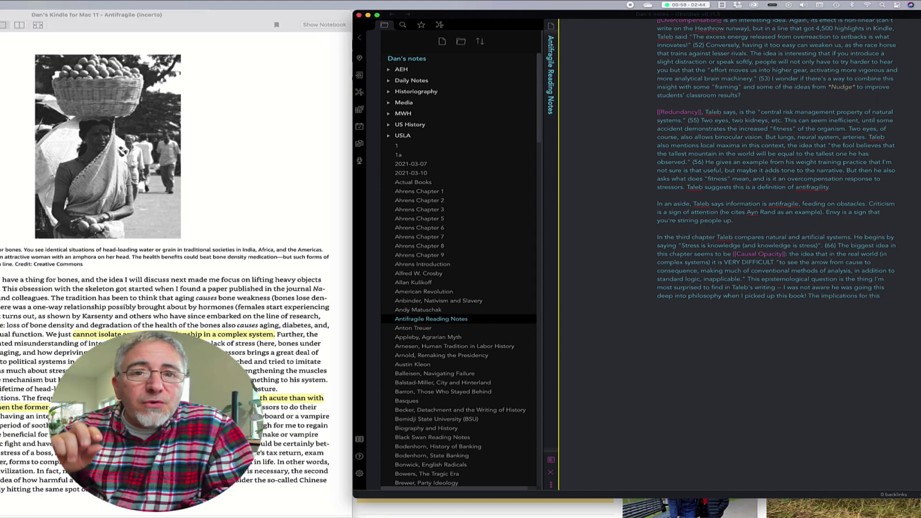
key("BackSpace")
key("BackSpace")
key("BackSpace")
key("BackSpace")
key("BackSpace")
key("BackSpace")
key("BackSpace")
key("BackSpace")
type("of this inability to truly")
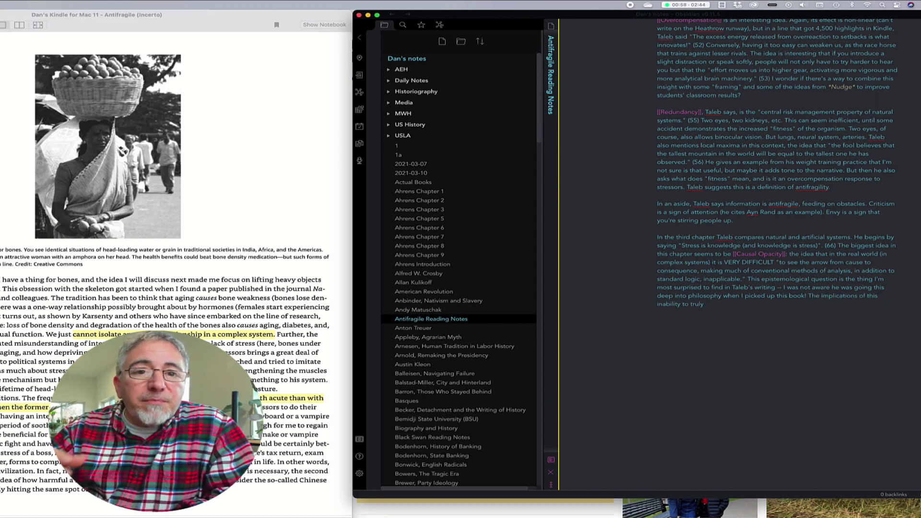
type(" KNOW causality ar")
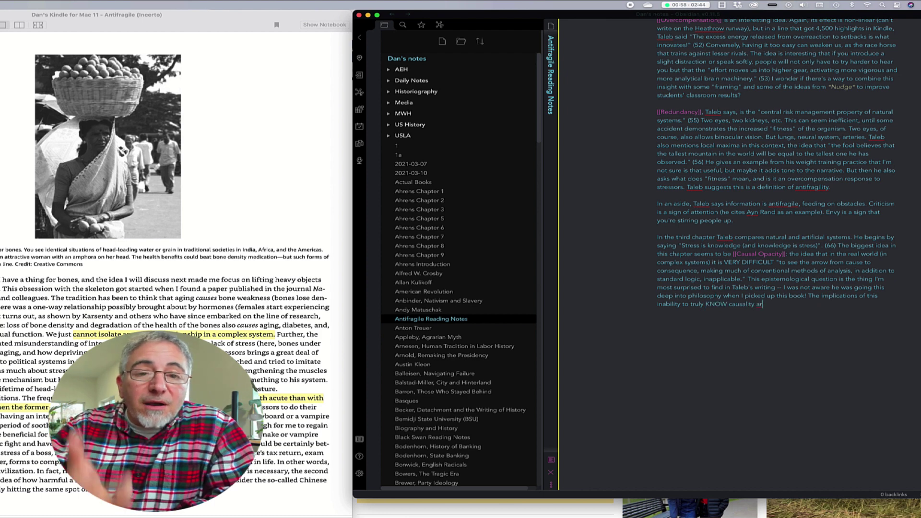
type("e huge -- especially for History!")
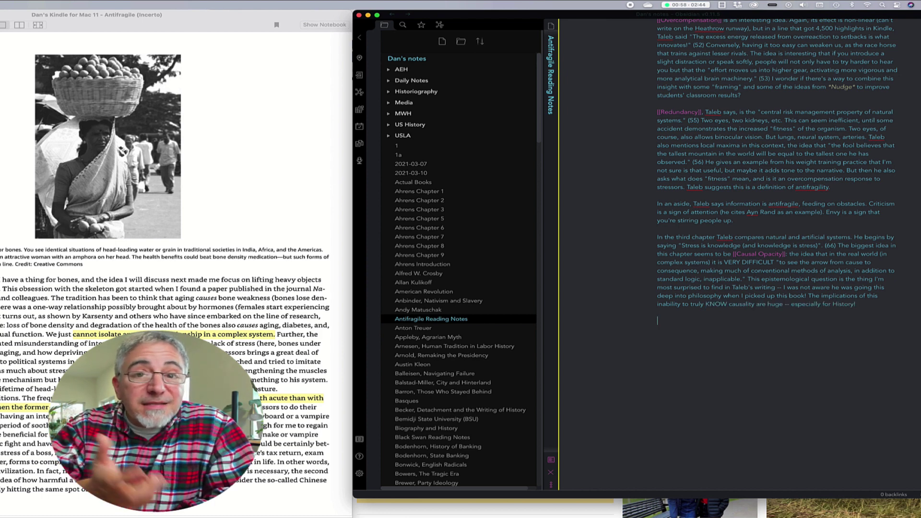
Step: Start a new paragraph with "Taleb seems to suggest (though he doesn't come right out and say it here) that"
key("Return")
key("Return")
type("Taleb ")
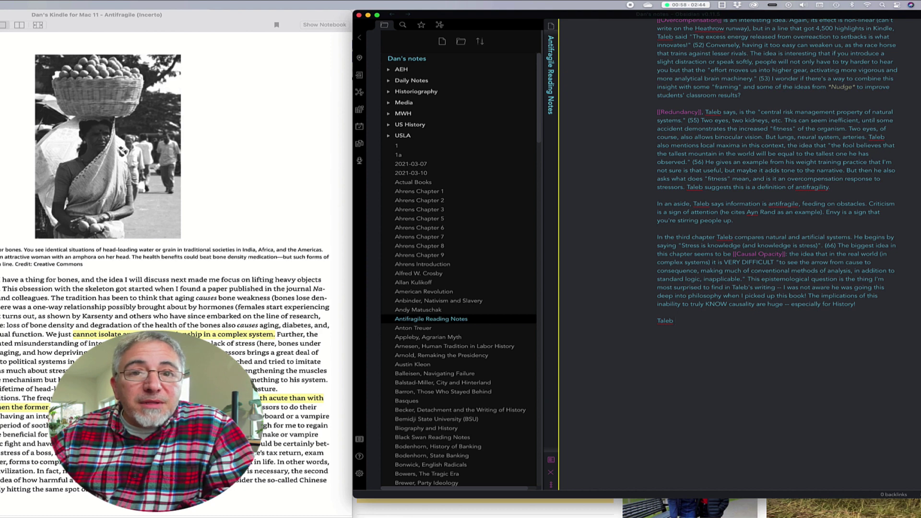
type("suggests that ")
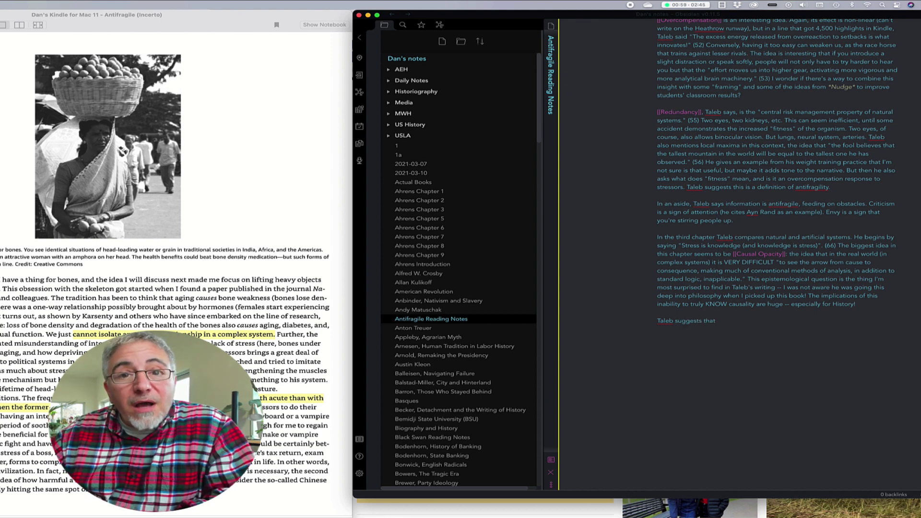
type("seems to")
key("alt+Right")
key("BackSpace")
type("(though he doesn't come right out")
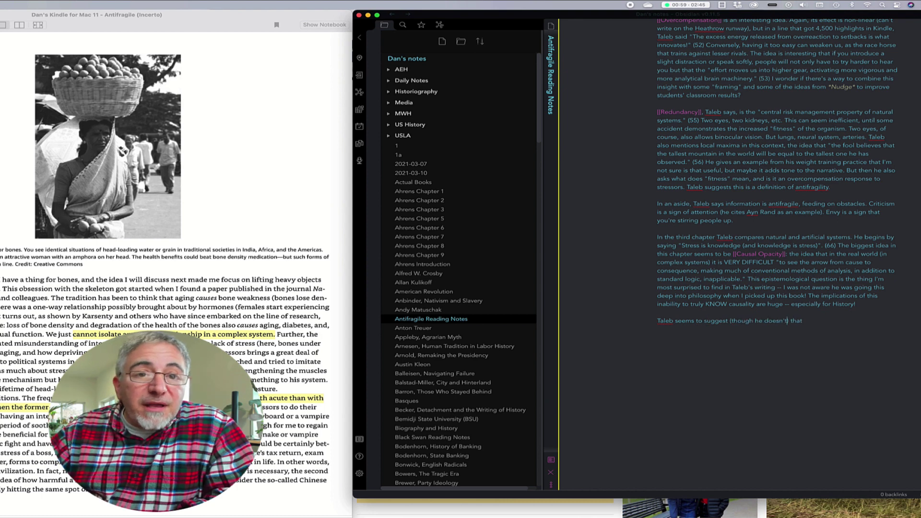
type(" and say it here)")
Step: Complete the sentence with "skeptical empiricism is a solution. Observe results (skeptically), and reserve judgment about the possible causes. He mentions that his"
key("super+Right")
type("skeptic")
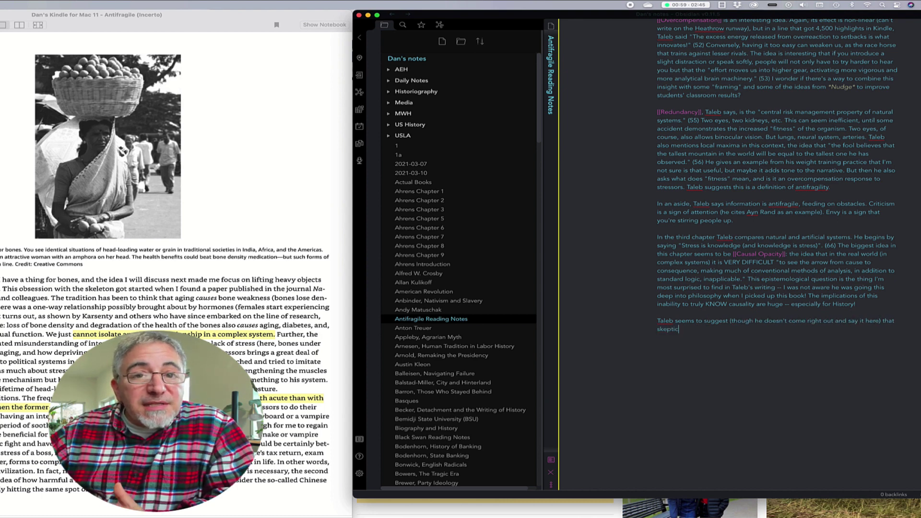
type("al empiricism is a solution. Observe")
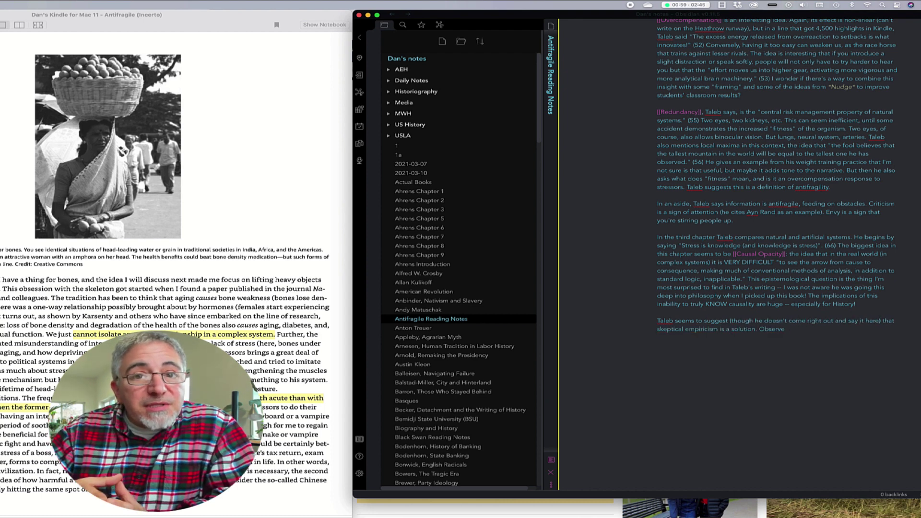
type(" results (skeptically), and reserve judgment ")
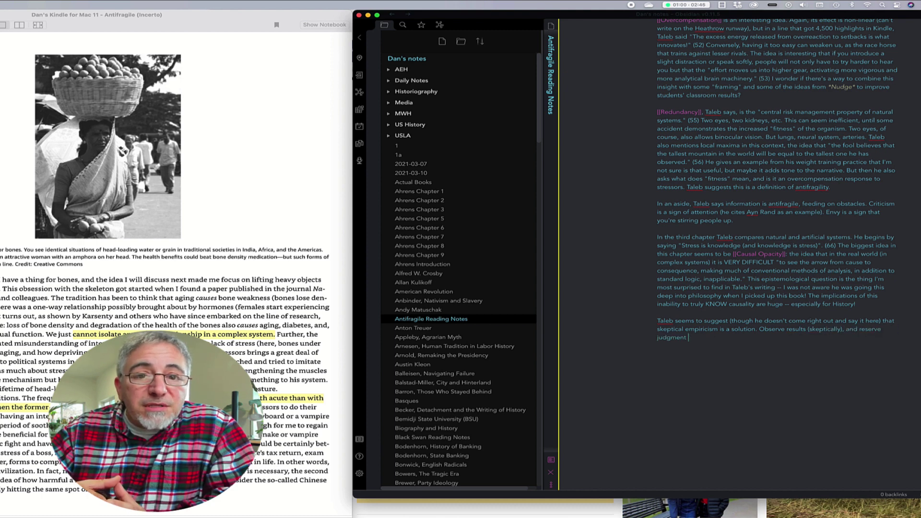
type("about the possible causes. He mentions that his")
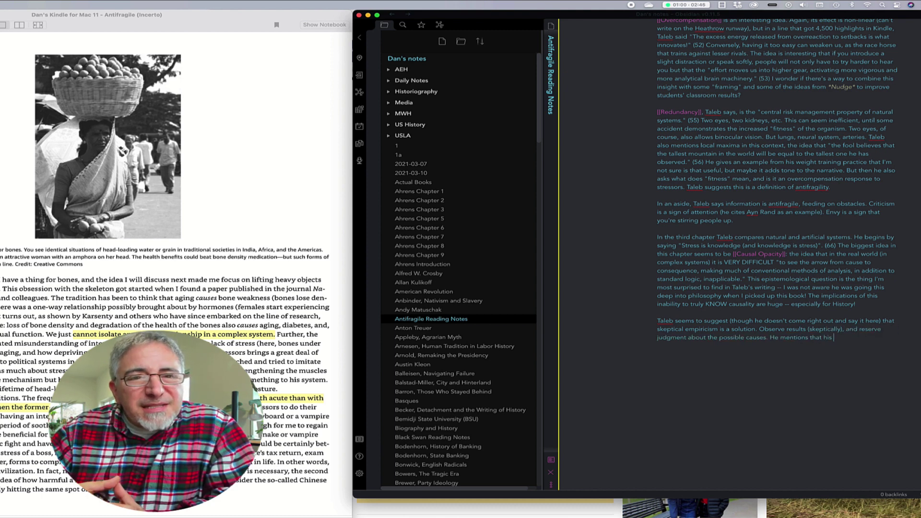
Step: Continue with "dead-lifting routine might actually be working because it's strengthening bones rather than muscles, but he doesn't really care as long as it works."
type(" dead-lifting routine might actually be more")
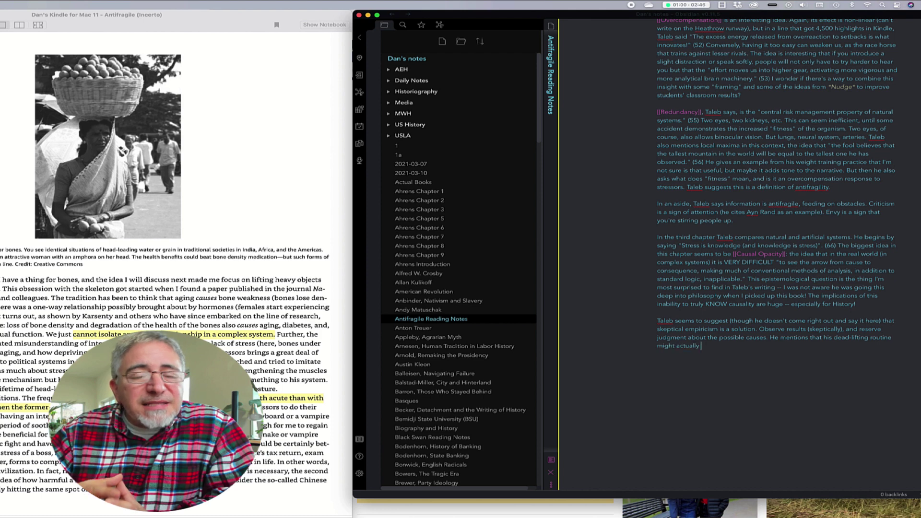
key("BackSpace")
key("BackSpace")
key("BackSpace")
key("BackSpace")
type("working because it's strengthen")
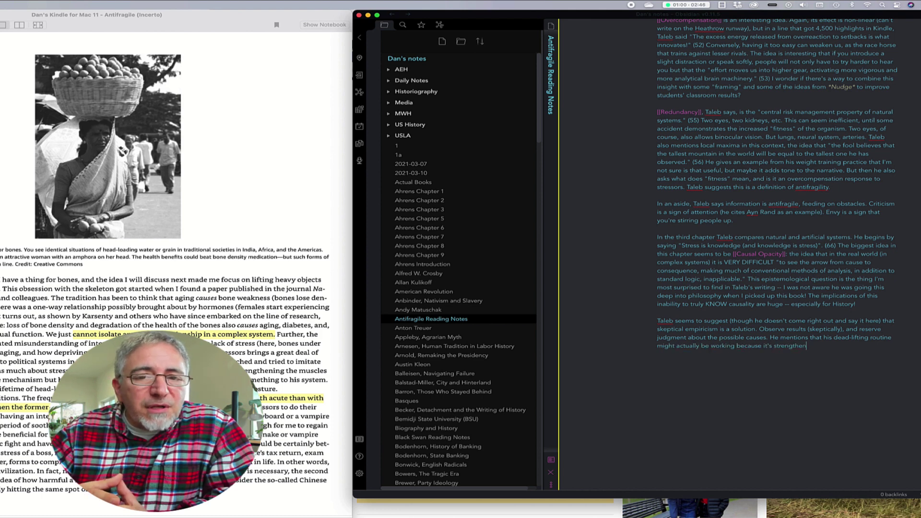
type("ing bones rather than muscles, but he do")
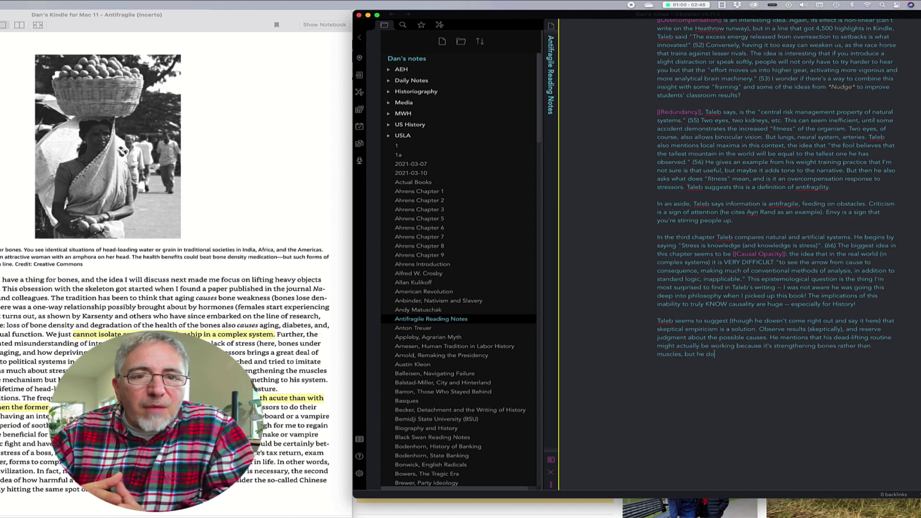
type("esn't really care as long as it works.  ")
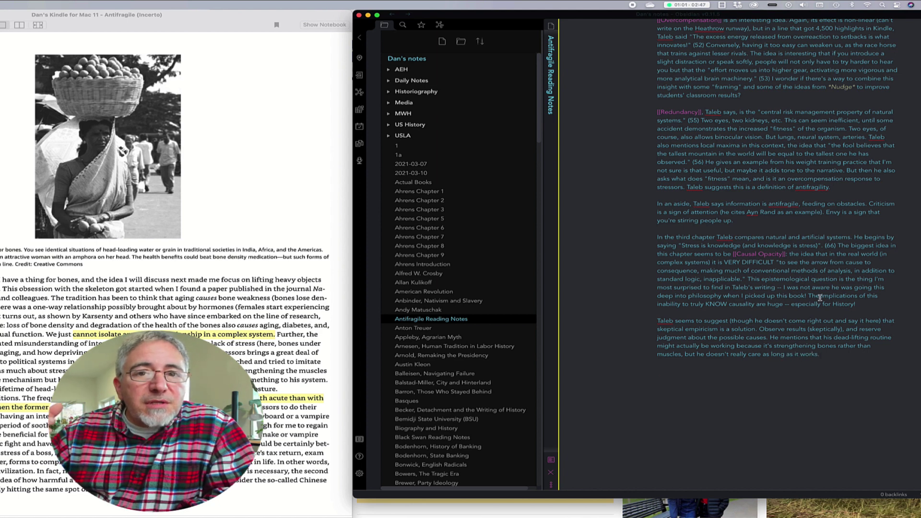
Step: Start a new paragraph with "One of the" and put "This, of course, makes it possible to report observations without specifying causes." before it
type("One of the")
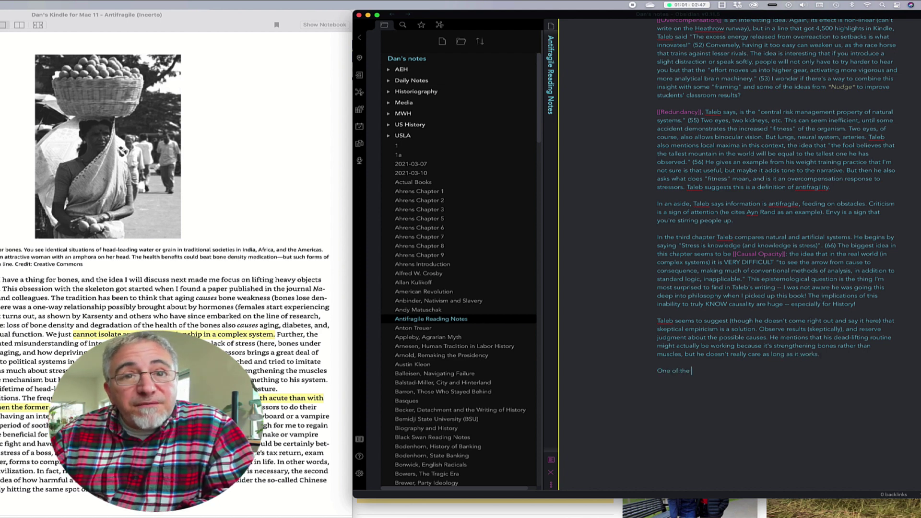
left_click(658, 371)
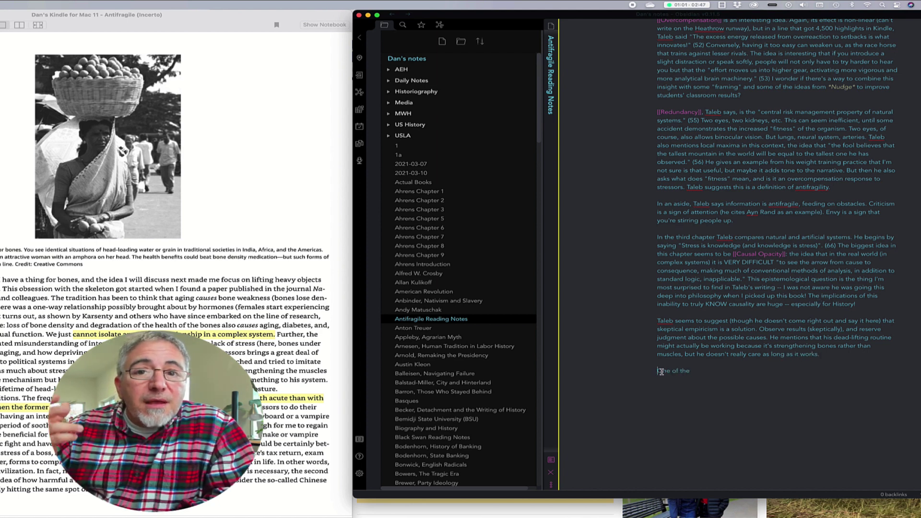
type("This, of course, makes it po")
type("ssible to observe without")
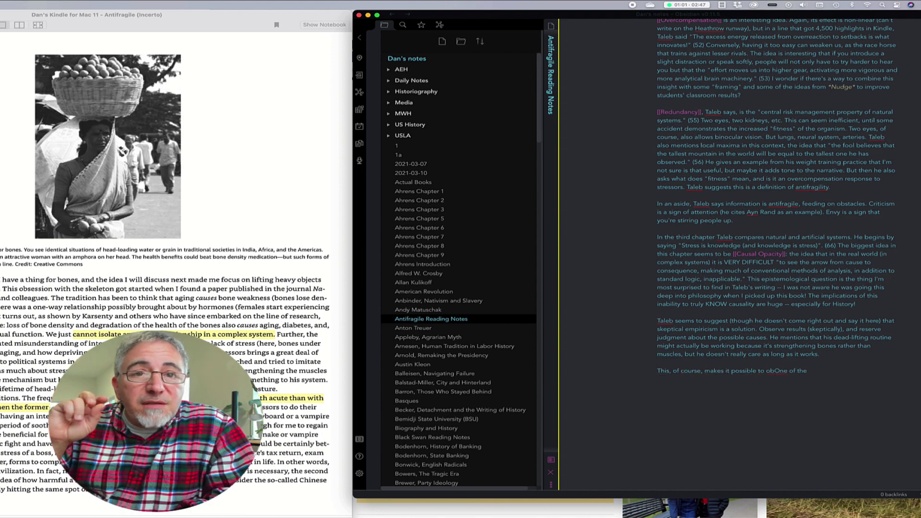
left_click(766, 371)
type("report")
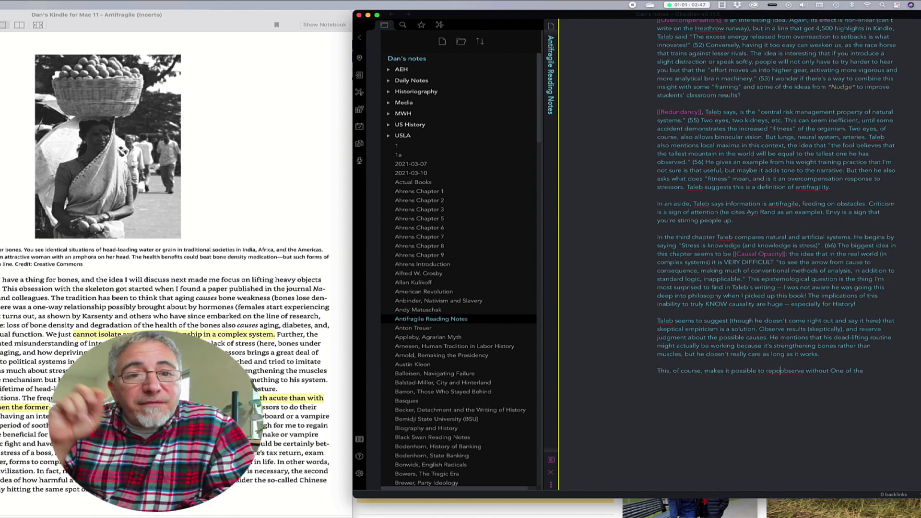
left_click(811, 371)
key("BackSpace")
type("ations")
left_click(851, 371)
type("specifying cuases.")
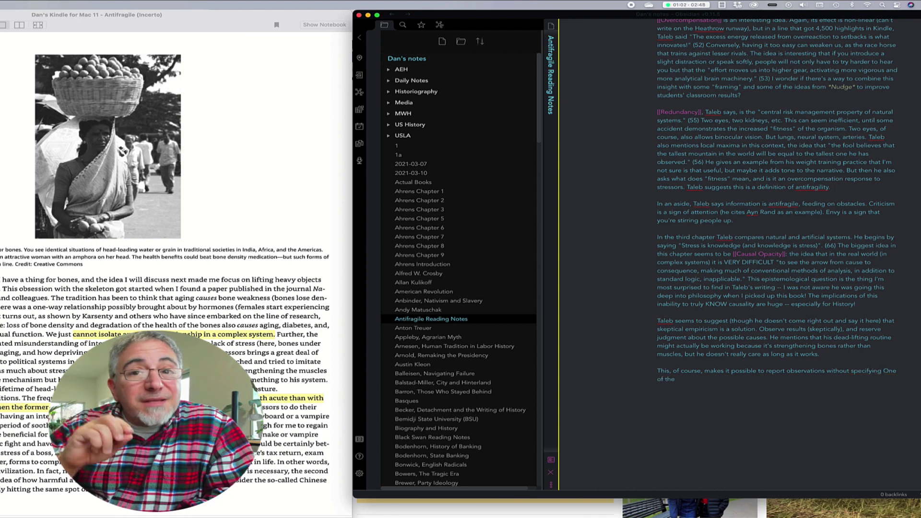
key("BackSpace")
key("Right")
type("u")
left_click(681, 380)
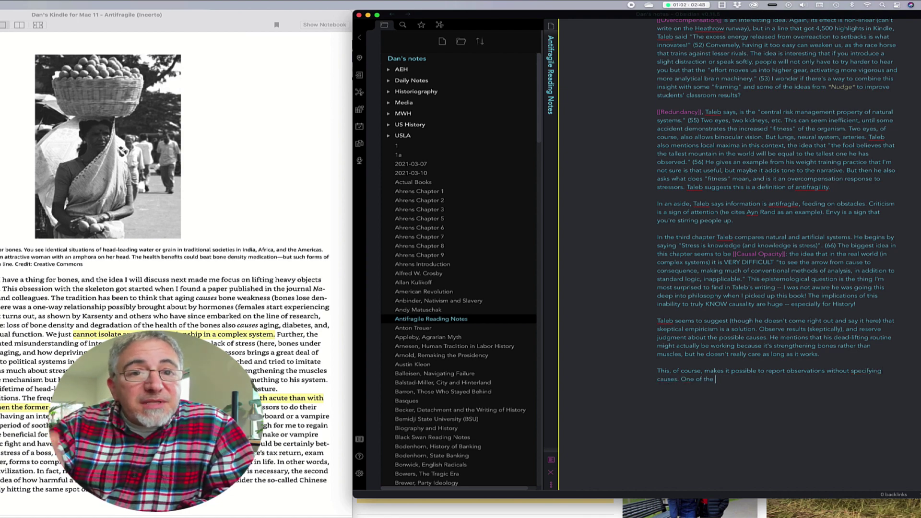
Step: Continue with "observations Taleb makes is that "Humans tend to do better with acute than with chronic stressors, particularly when the former are followed by ample time"
type("observations Taleb makes is that ")
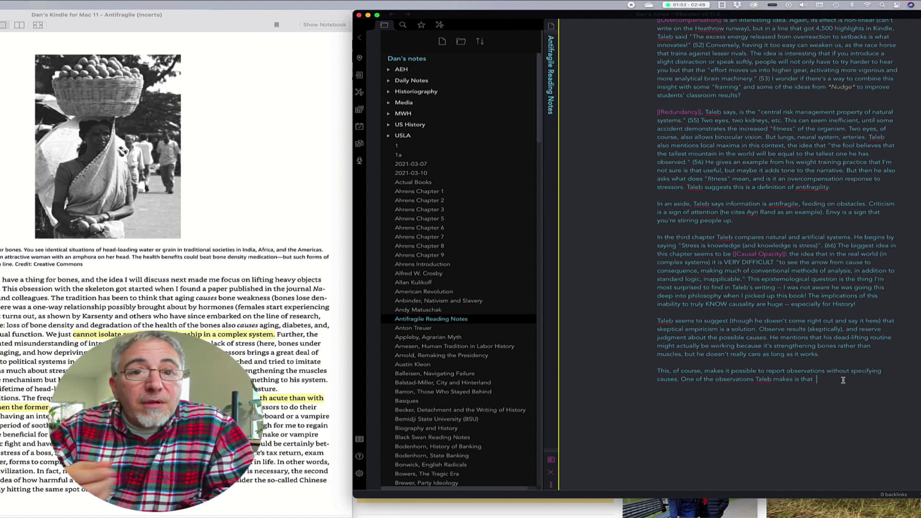
type("\"Humans tend to do better ")
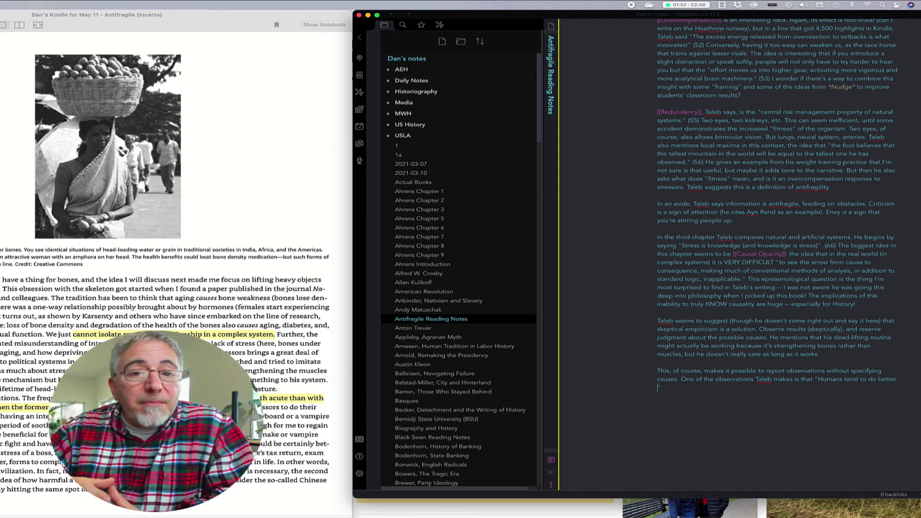
type("with acute th")
type("stressors, particularly when the former are followed by ample time")
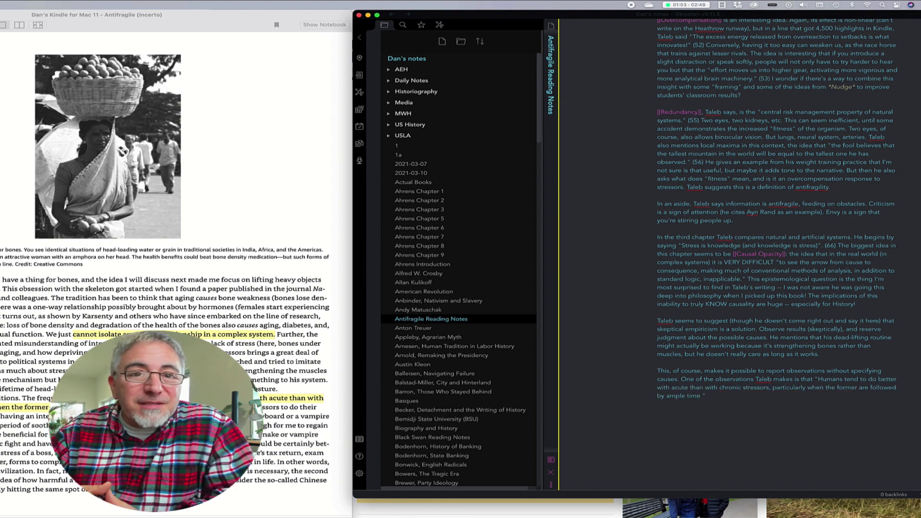
Step: Close the quote with "for recovery.", cite page (70) and add the questions "Is this true? In what domains?"
type(" for recovery.\" (70) Is th")
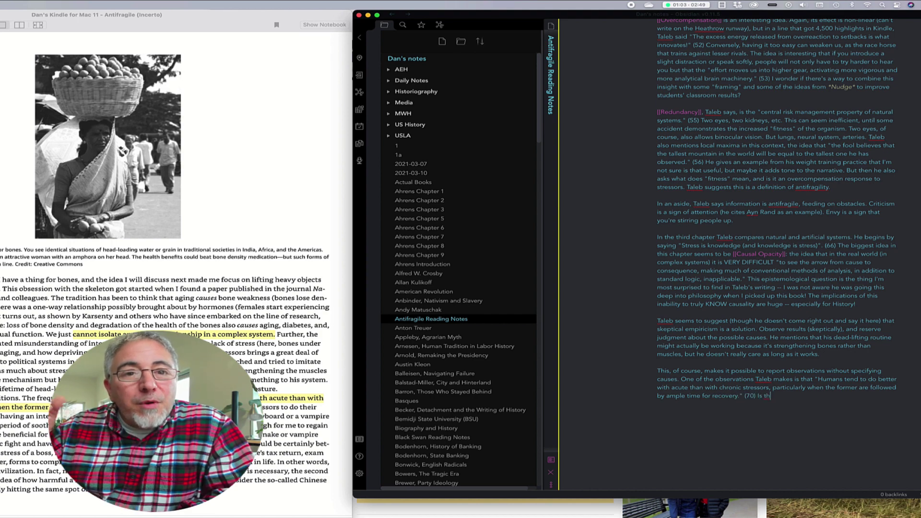
type("is true? In what domains?")
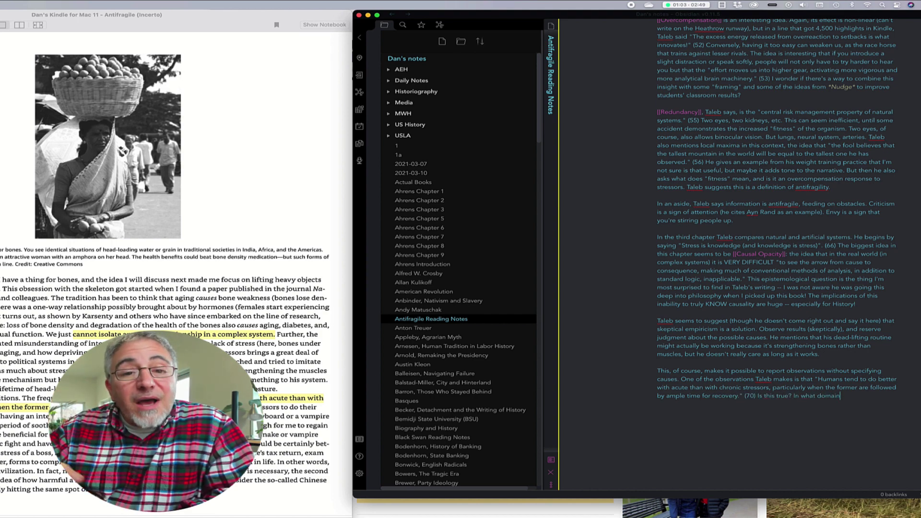